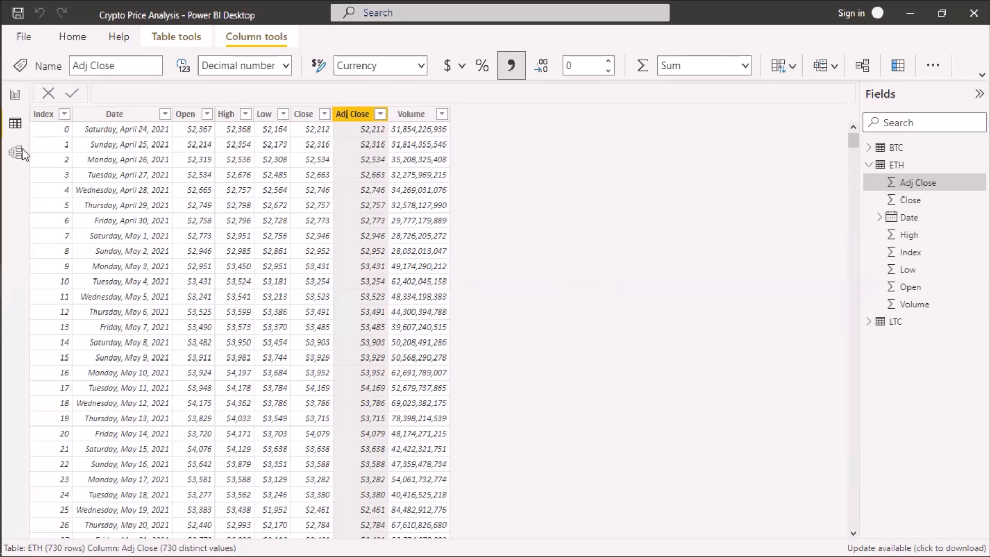
# Start a new relationship in the data model from the BTC table to the ETH table, matched on their Index columns.
pyautogui.click(23, 154)
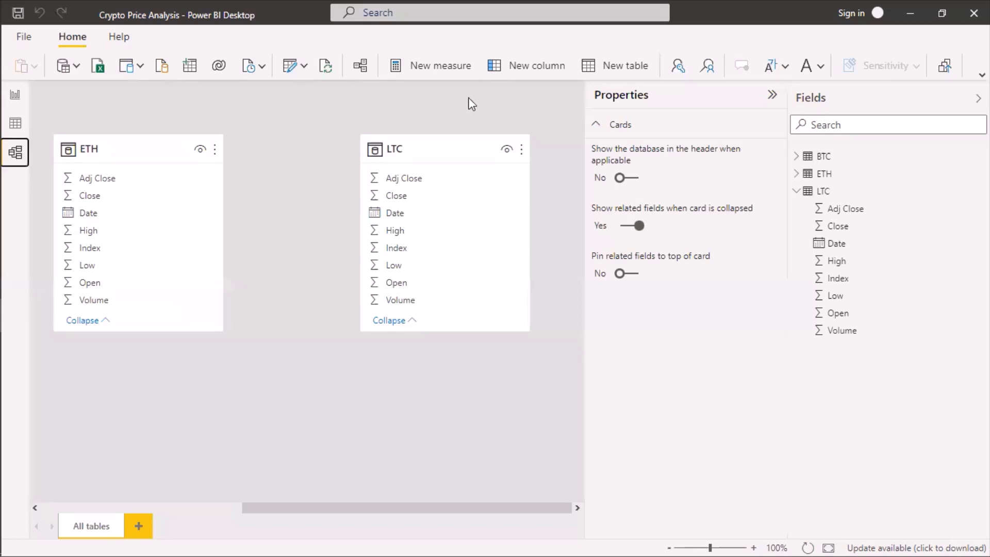
pyautogui.click(361, 66)
pyautogui.click(360, 65)
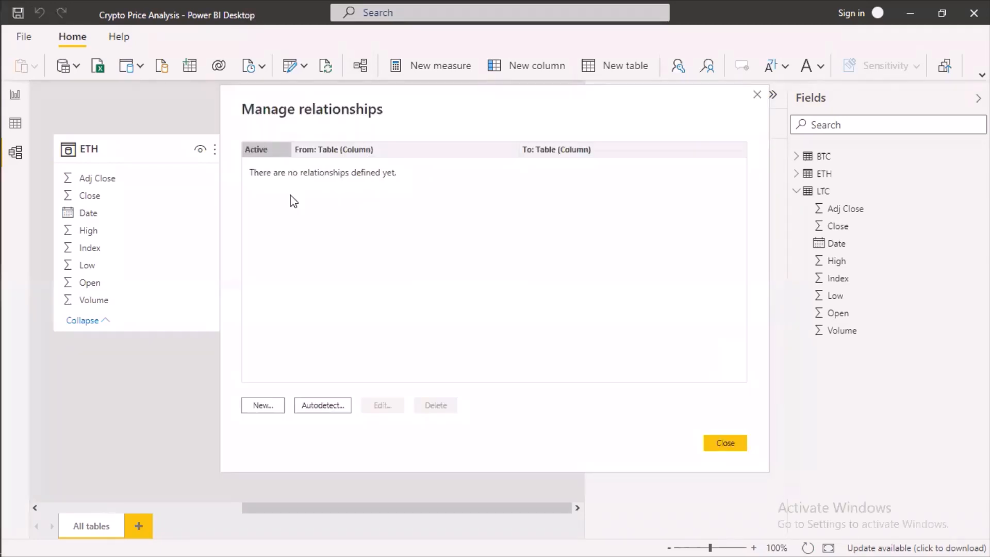
pyautogui.click(257, 405)
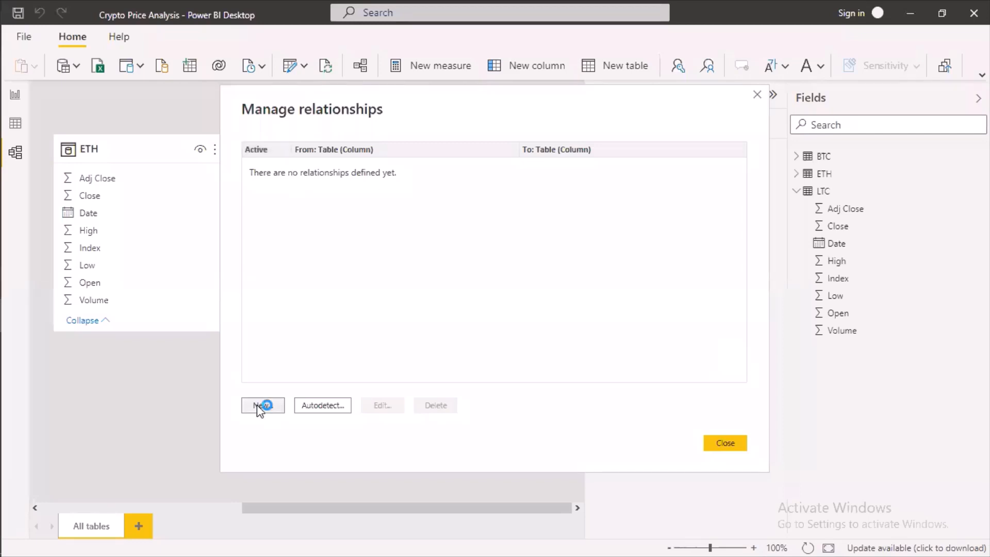
pyautogui.click(261, 405)
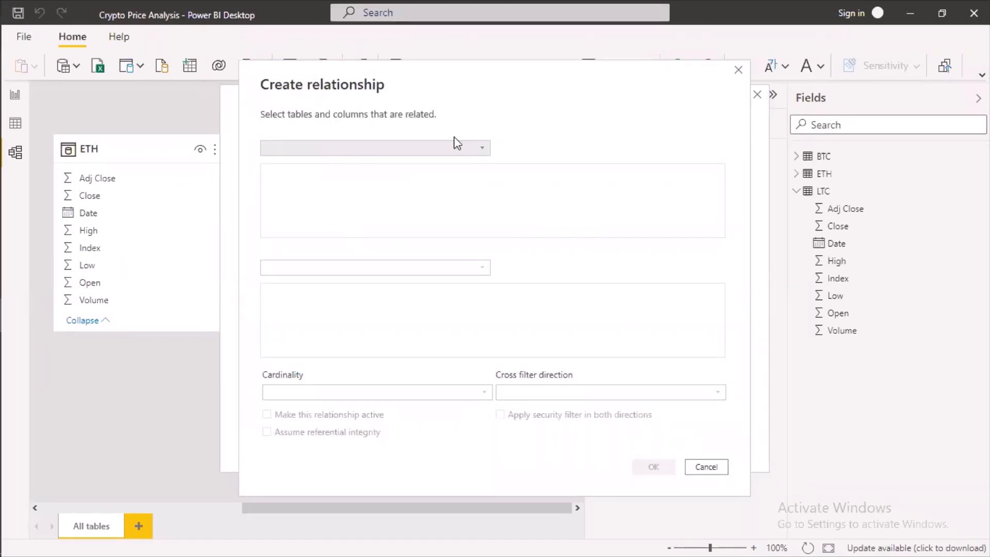
pyautogui.click(456, 149)
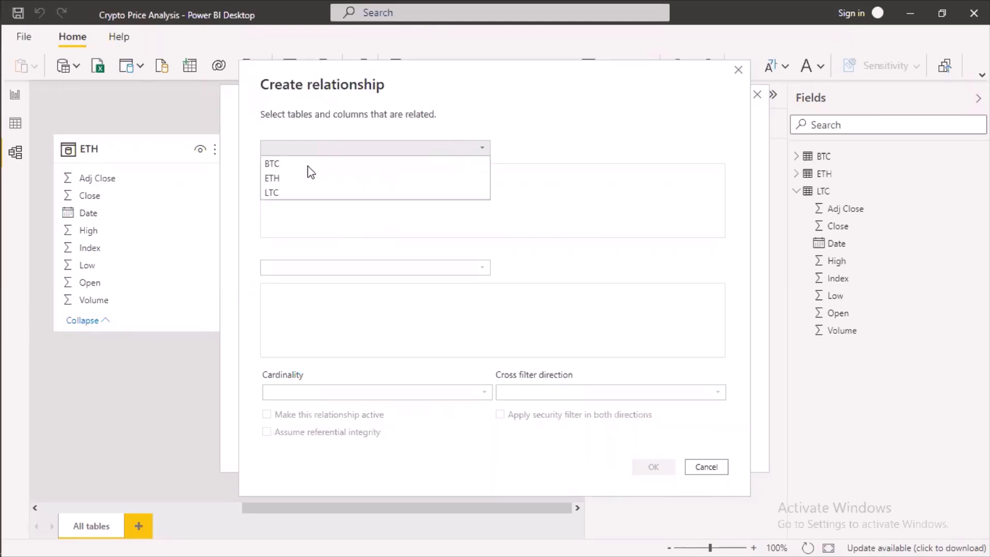
pyautogui.click(309, 165)
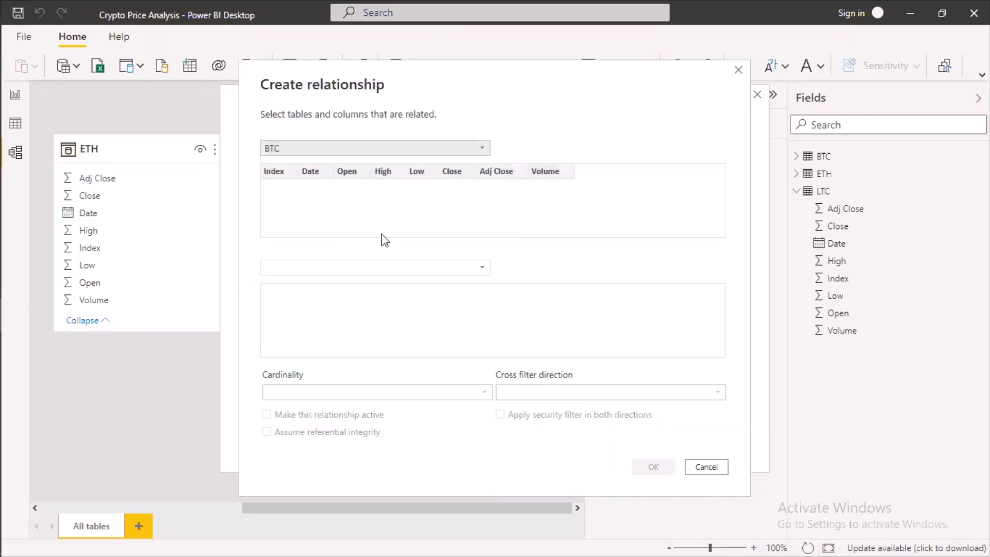
pyautogui.click(440, 270)
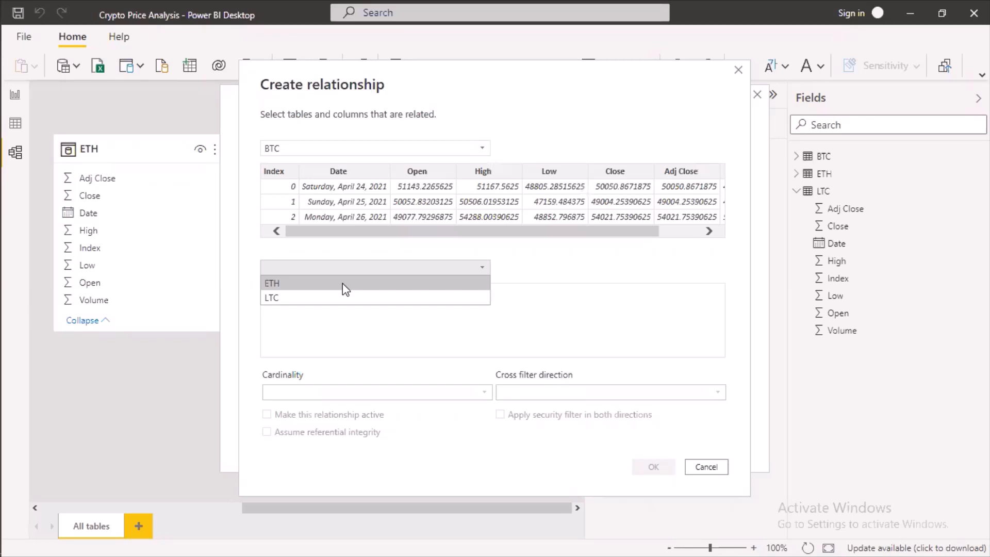
pyautogui.click(342, 283)
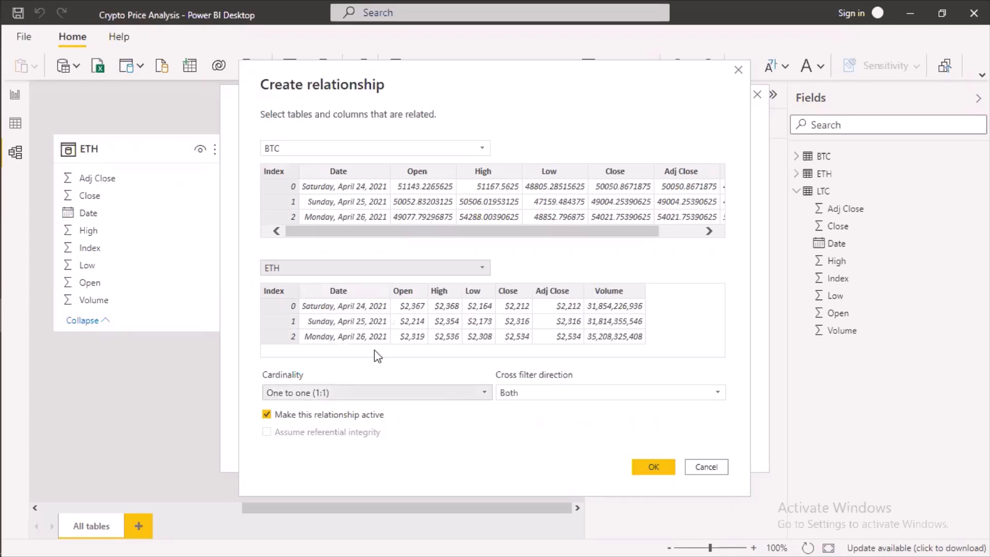
# Set the BTC–ETH relationship's cardinality to One to many (1:*) and create it.
pyautogui.click(457, 394)
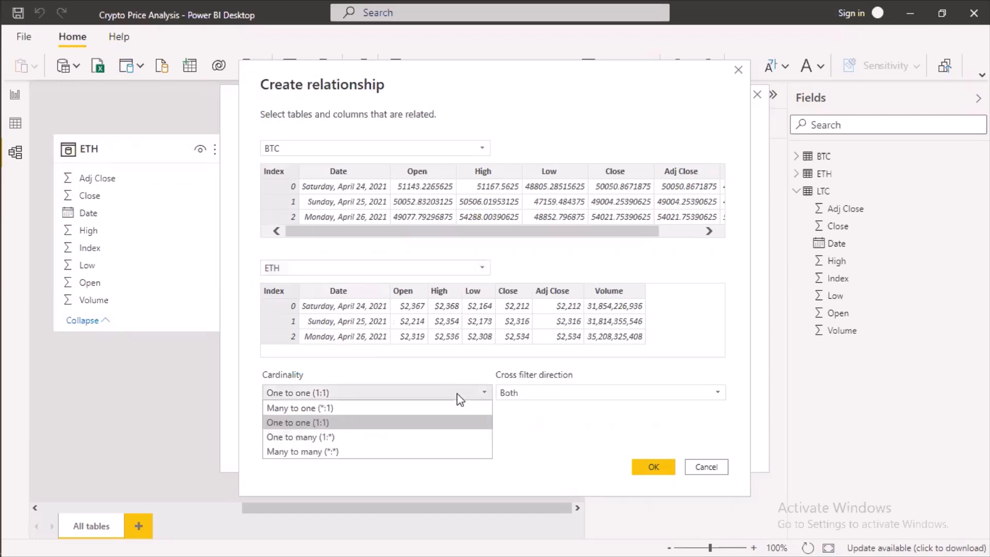
pyautogui.click(338, 439)
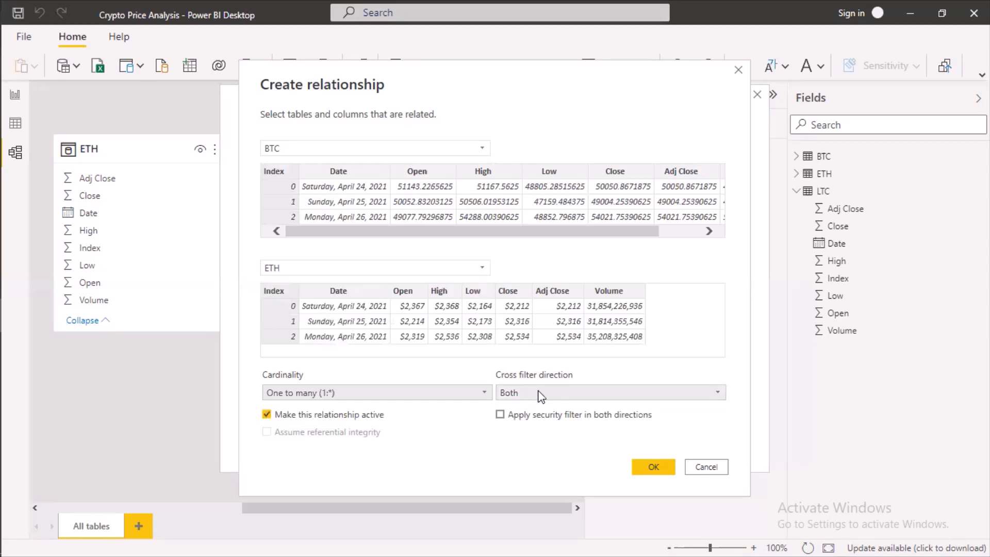
pyautogui.click(650, 469)
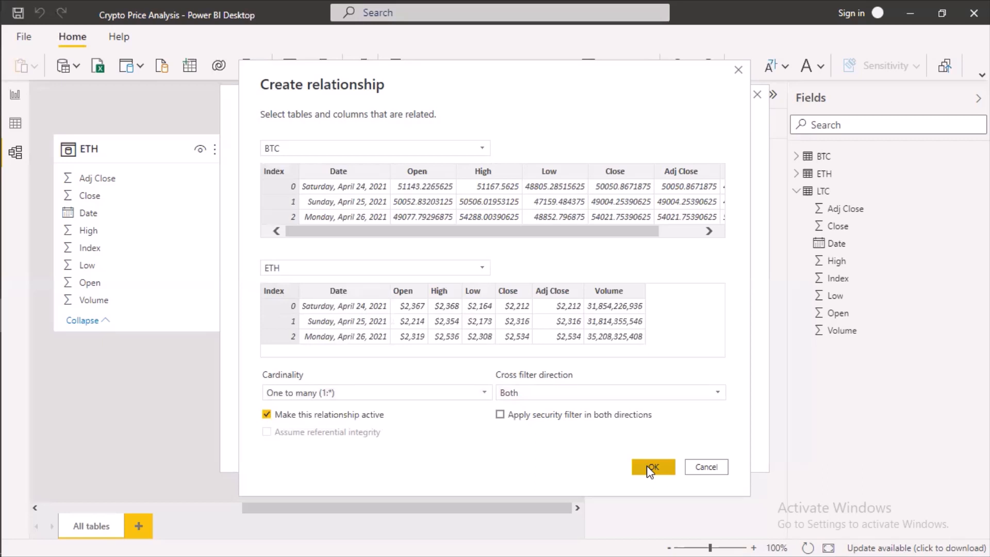
pyautogui.click(650, 468)
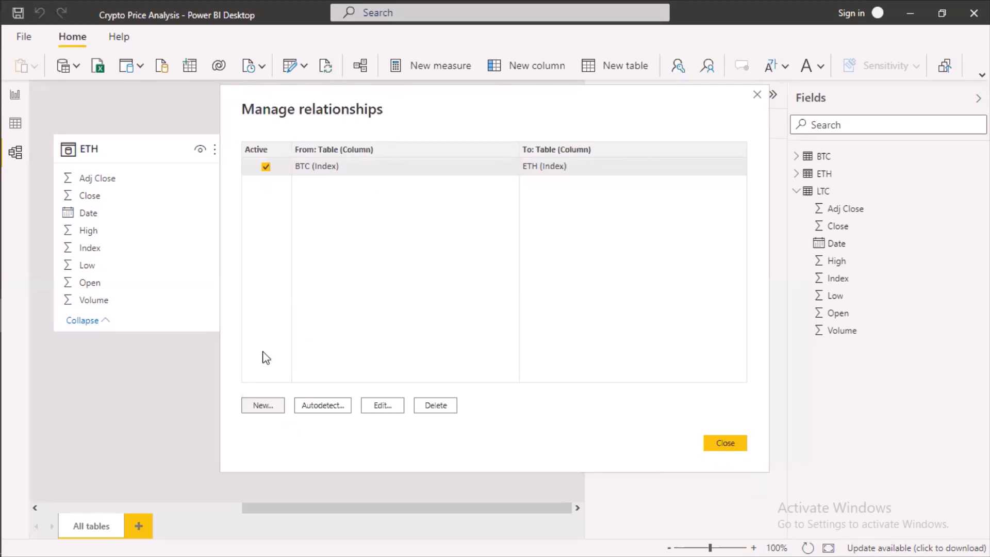
# Create a second relationship from BTC to LTC on Index with One to many (1:*) cardinality, and close the relationship manager.
pyautogui.click(261, 408)
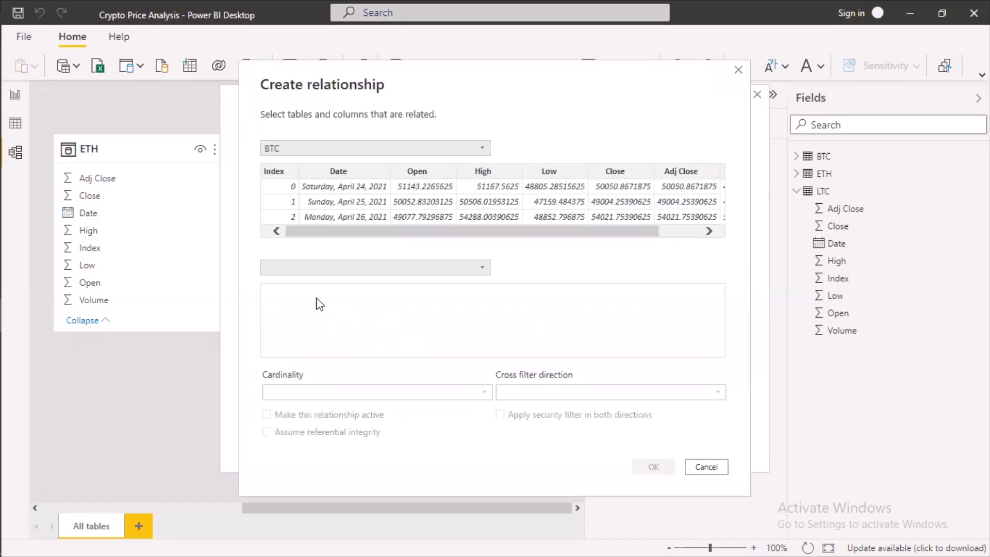
pyautogui.click(317, 269)
pyautogui.click(316, 299)
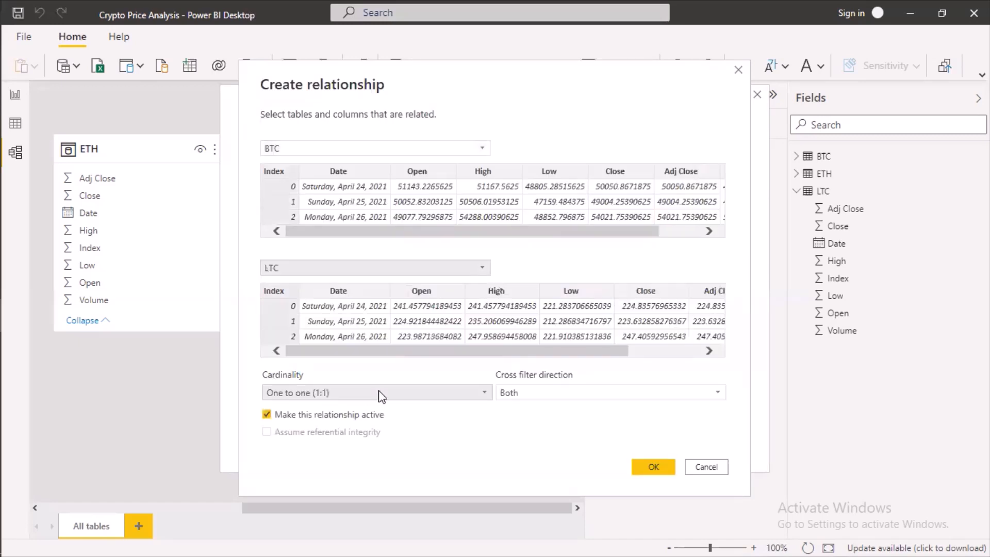
pyautogui.click(350, 393)
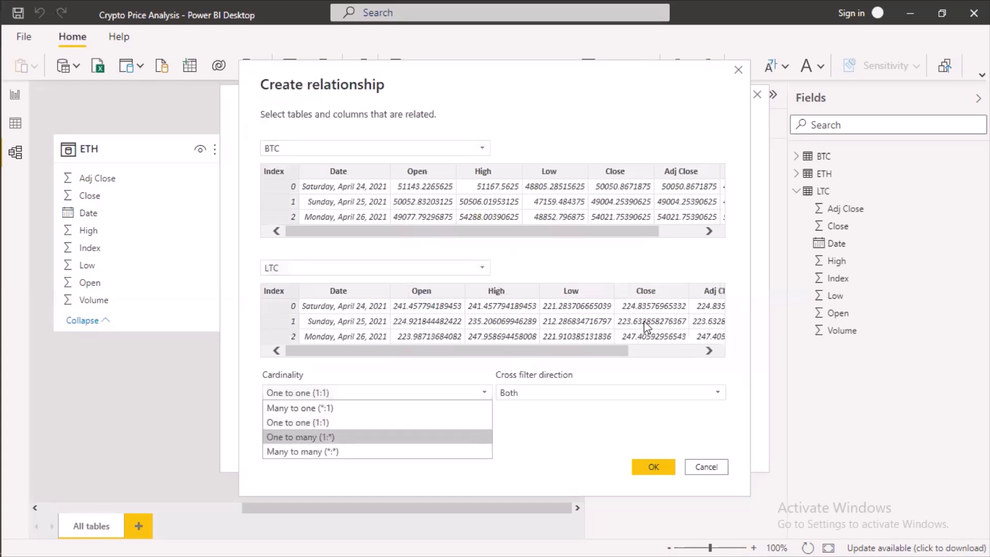
pyautogui.click(310, 437)
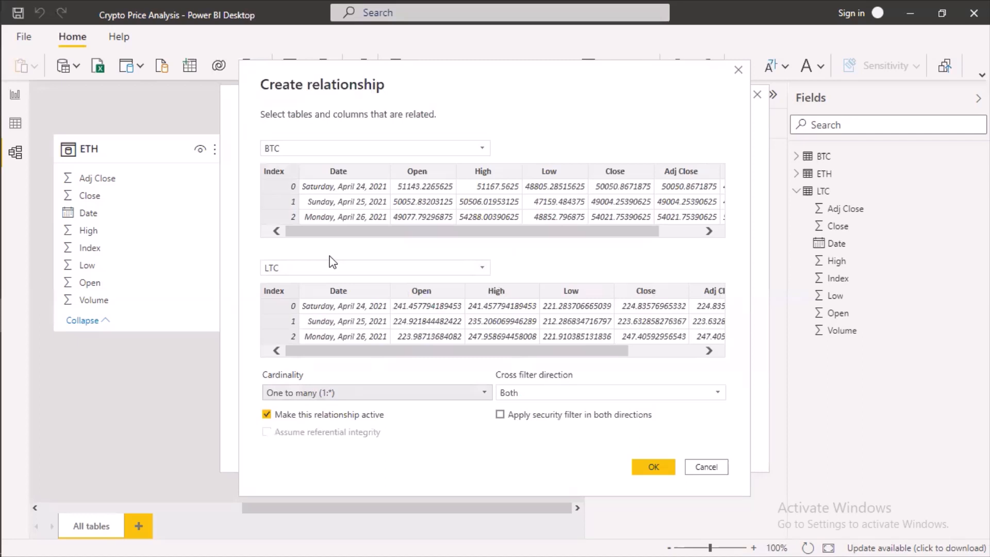
pyautogui.click(658, 466)
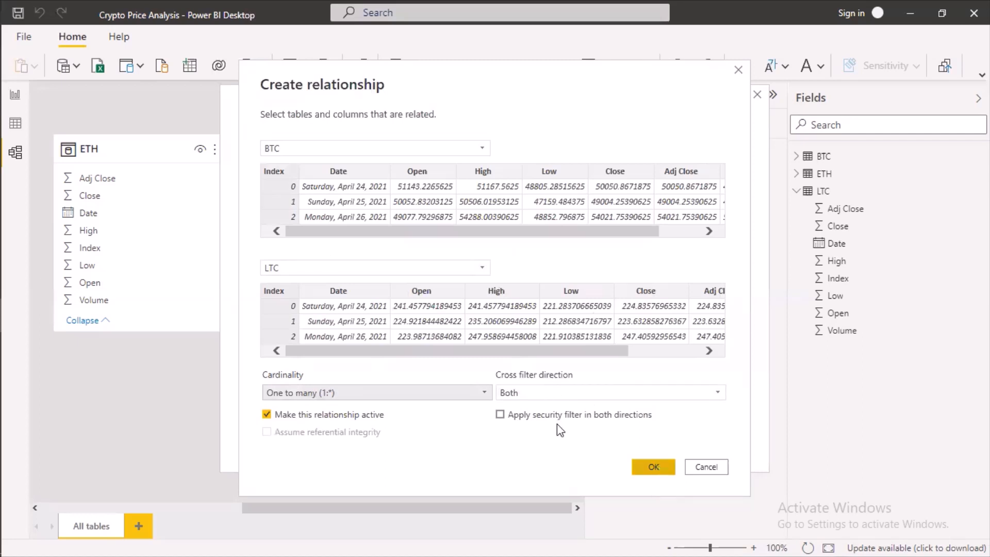
pyautogui.click(652, 461)
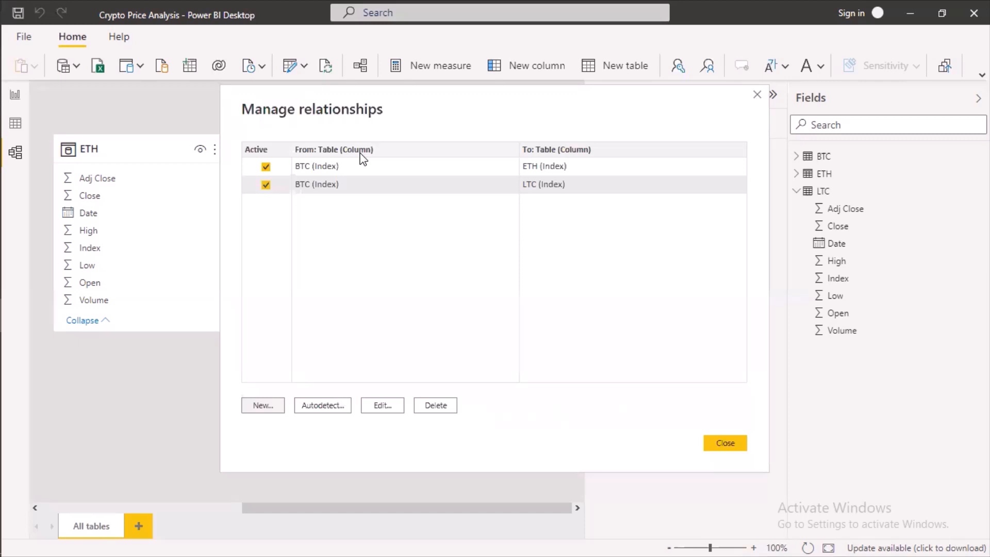
pyautogui.click(733, 445)
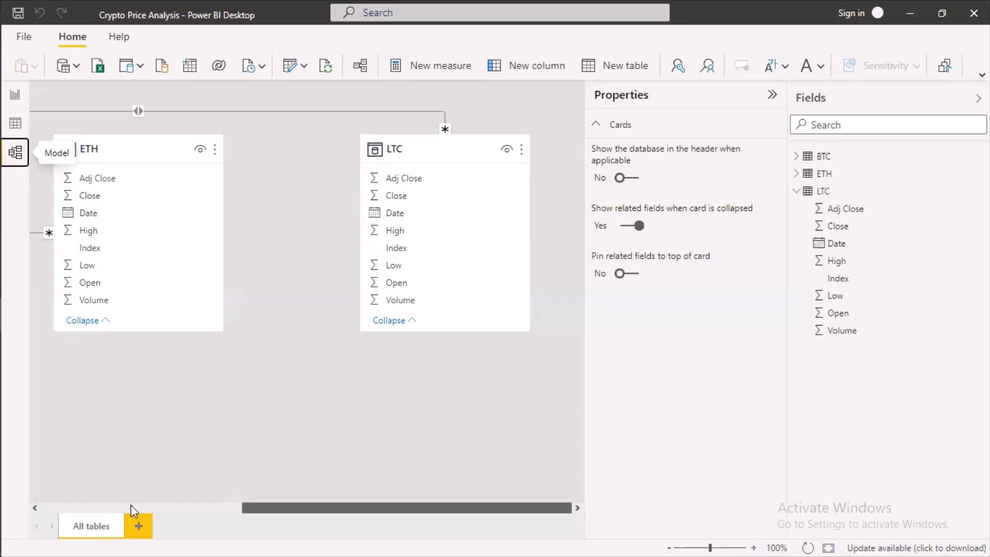
pyautogui.moveTo(130, 505); pyautogui.dragTo(203, 435)
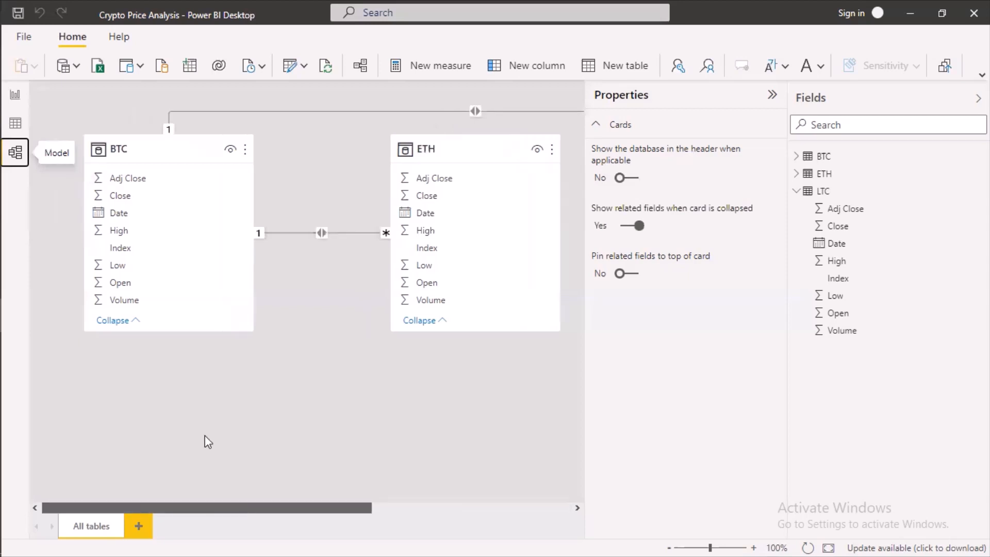
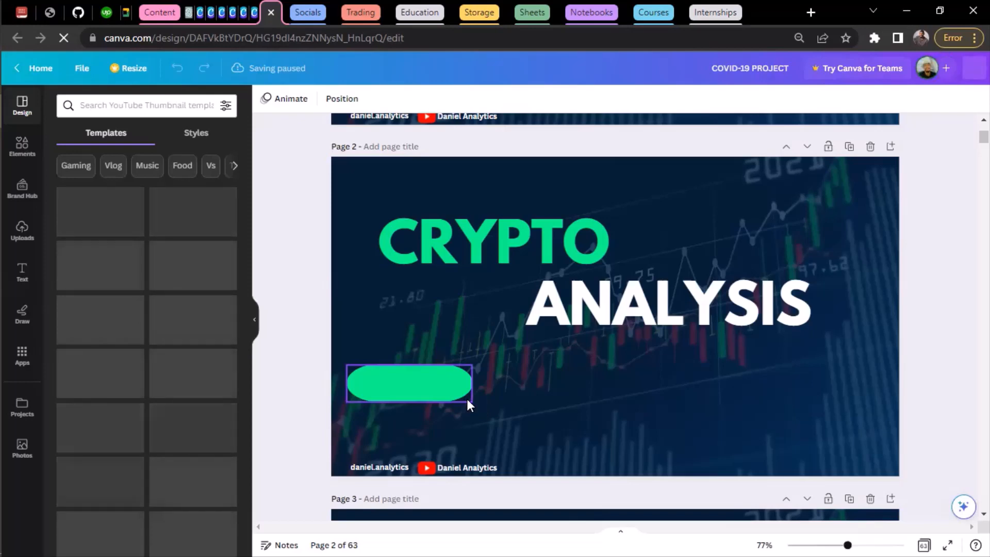
# Shrink the green rounded shape on page 2 and place a duplicate beside it in the same row.
pyautogui.click(467, 401)
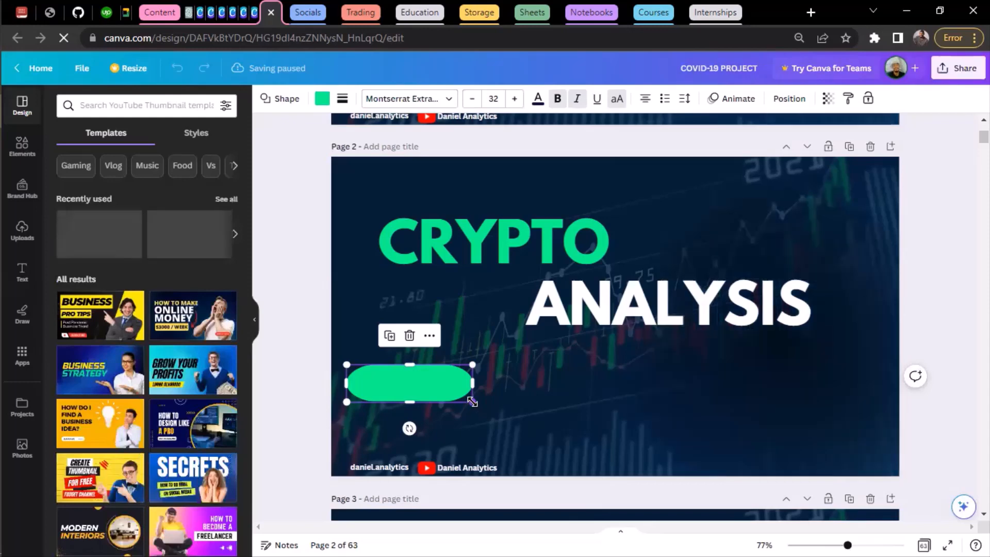
pyautogui.moveTo(473, 401); pyautogui.dragTo(455, 395)
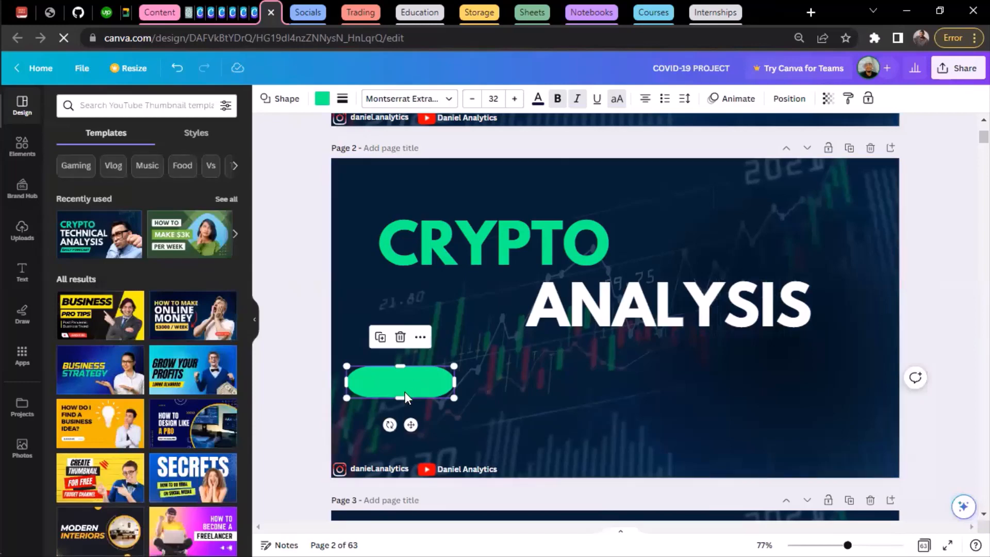
pyautogui.hotkey('ctrl', 'd')
pyautogui.moveTo(518, 381)
pyautogui.mouseDown()
pyautogui.moveTo(546, 382)
pyautogui.moveTo(528, 387)
pyautogui.moveTo(535, 379)
pyautogui.mouseUp()
pyautogui.press('Right')
pyautogui.press('Right')
pyautogui.press('Right')
pyautogui.press('Right')
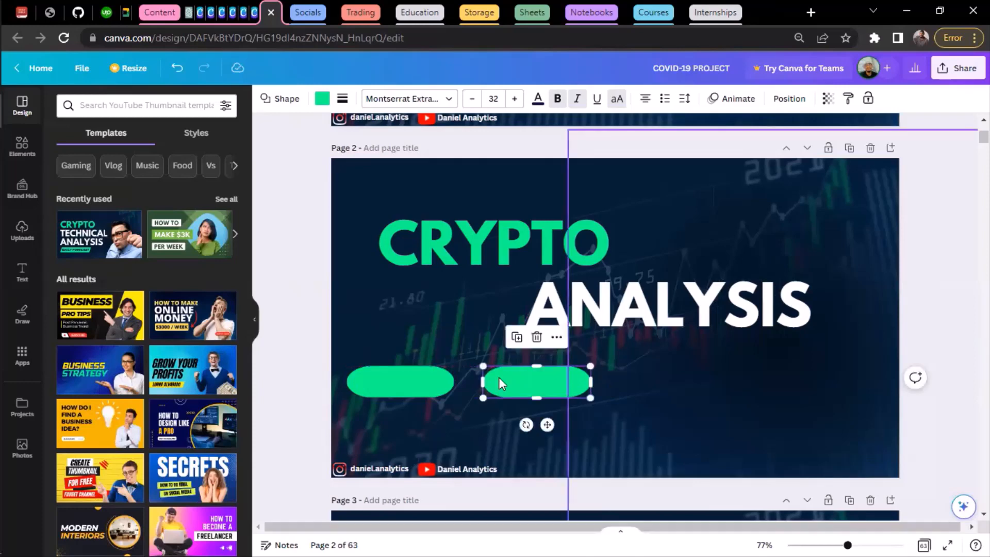
# Add two more copies of the green rounded shape to make a row of four below the title.
pyautogui.click(407, 386)
pyautogui.moveTo(404, 388); pyautogui.dragTo(666, 381)
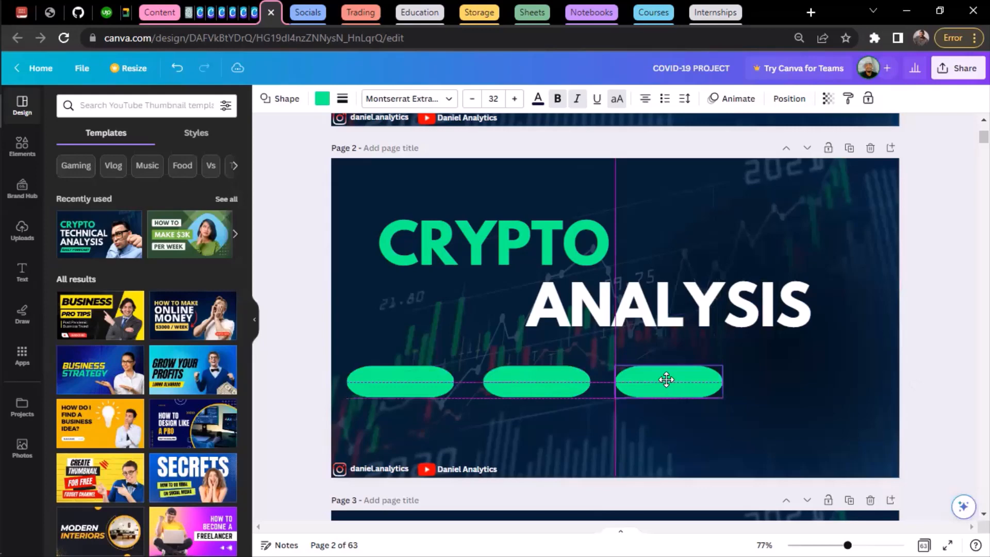
pyautogui.moveTo(666, 380); pyautogui.dragTo(677, 380)
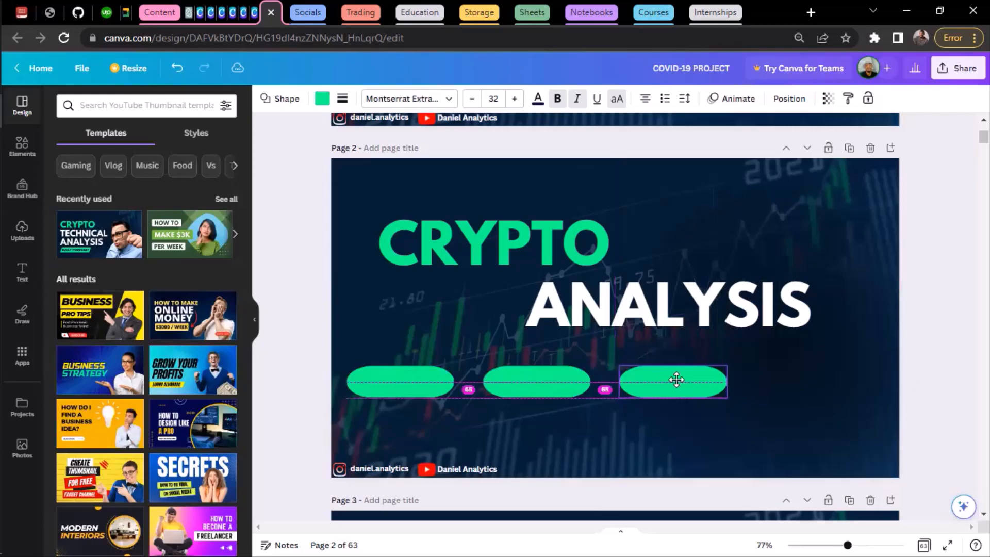
pyautogui.click(417, 391)
pyautogui.moveTo(385, 391); pyautogui.dragTo(811, 379)
pyautogui.hotkey('shift', 'Right')
pyautogui.hotkey('shift', 'Right')
pyautogui.hotkey('shift', 'Right')
pyautogui.hotkey('shift', 'Right')
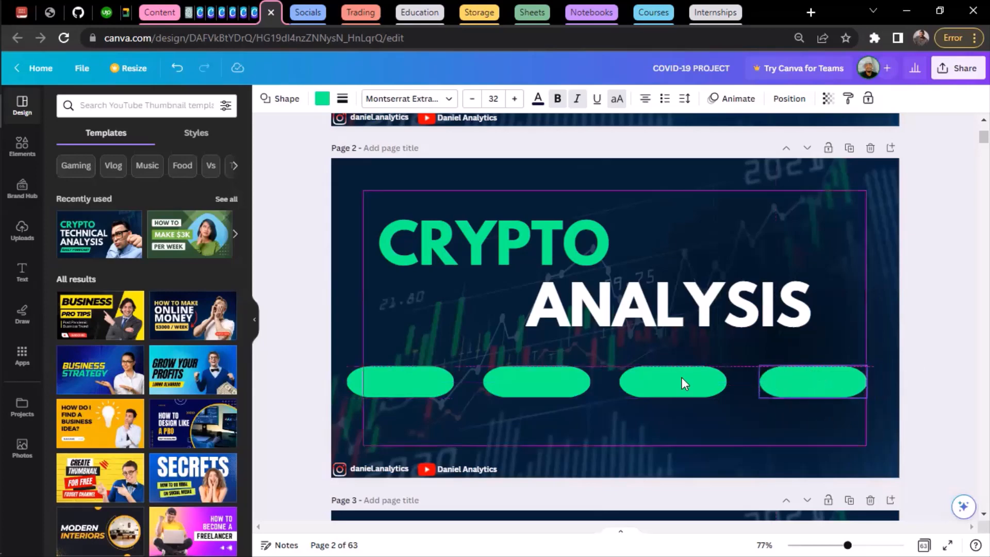
# Reposition the first three green shapes so all four are evenly spaced and aligned within the page margins.
pyautogui.moveTo(680, 379); pyautogui.dragTo(676, 378)
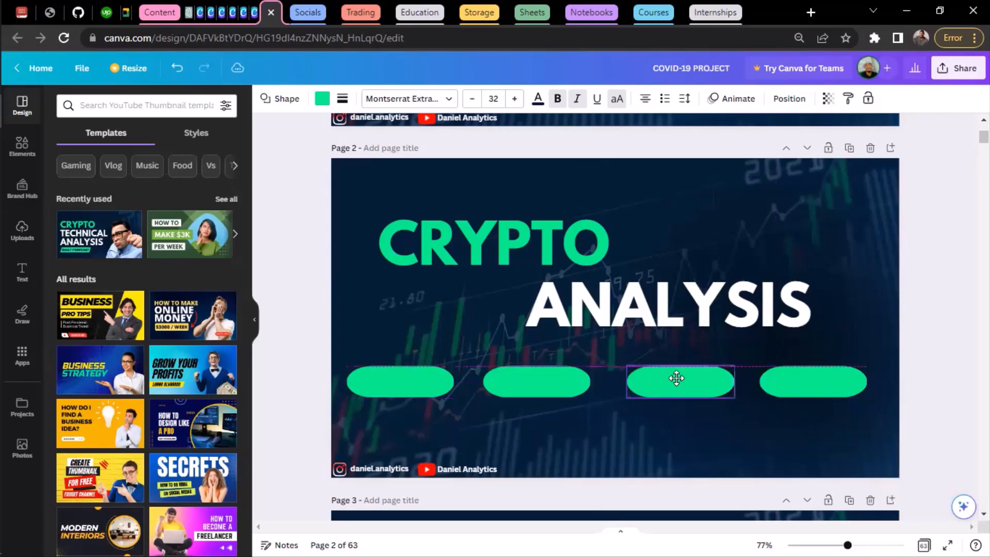
pyautogui.moveTo(676, 379); pyautogui.dragTo(676, 378)
pyautogui.moveTo(542, 381); pyautogui.dragTo(541, 381)
pyautogui.moveTo(413, 386); pyautogui.dragTo(418, 379)
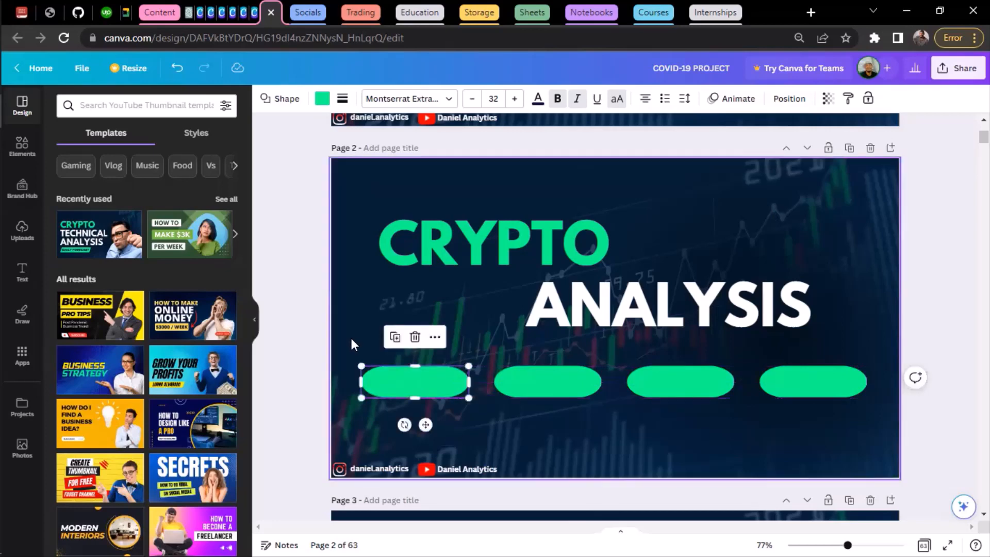
# Delete the Instagram and YouTube handles with their icons from the lower edge of page 2.
pyautogui.click(771, 468)
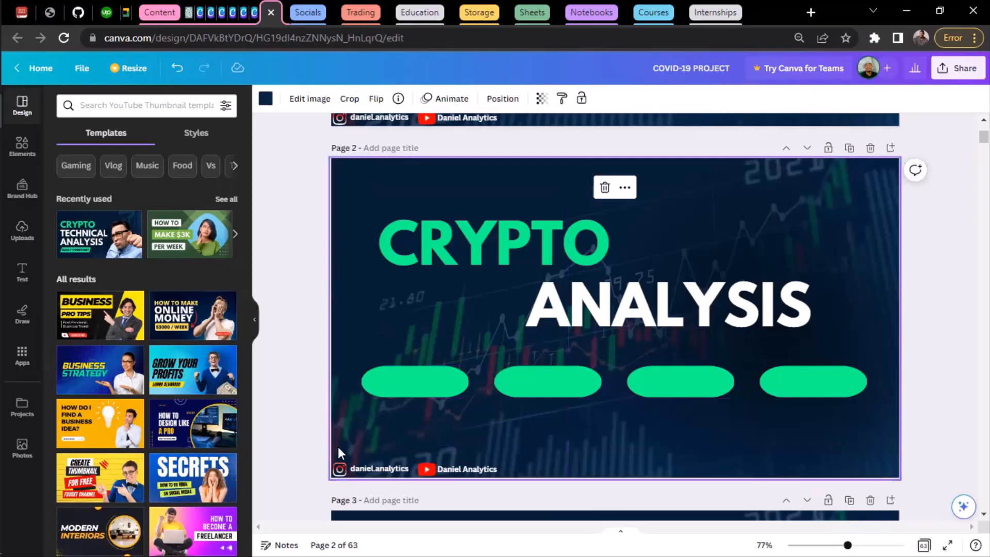
pyautogui.moveTo(470, 468); pyautogui.dragTo(472, 459)
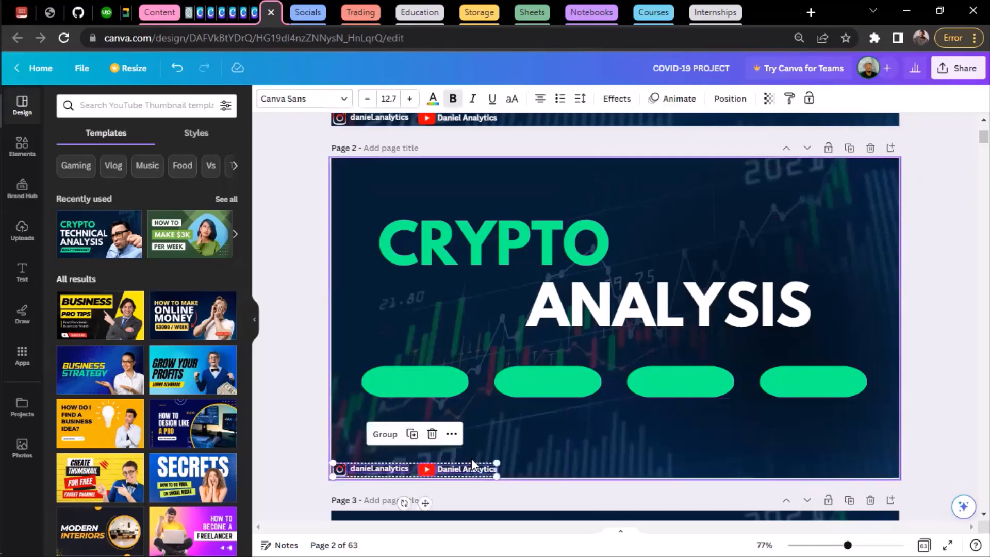
pyautogui.press('Delete')
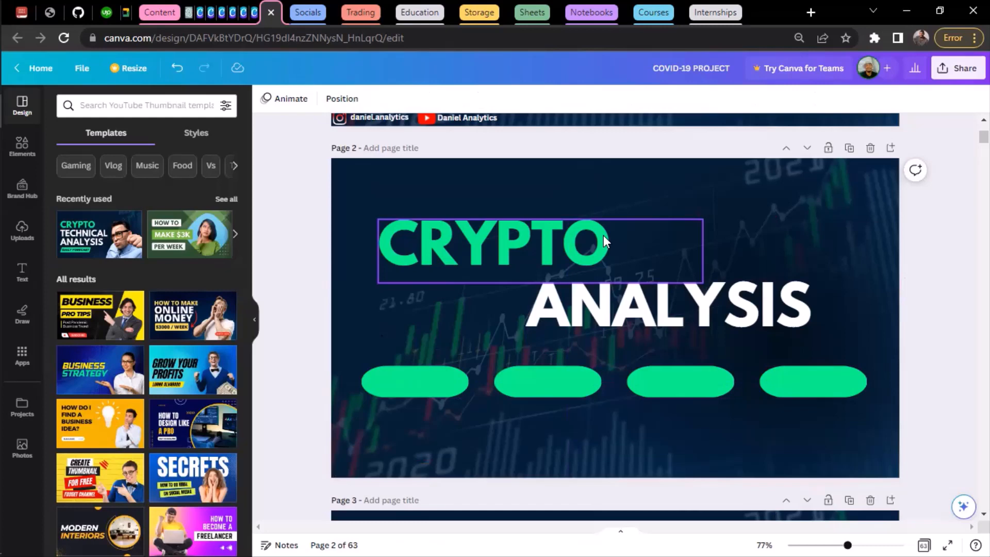
# Download only the current page (Page 2) as a PNG and dismiss the browser's download bar.
pyautogui.click(367, 174)
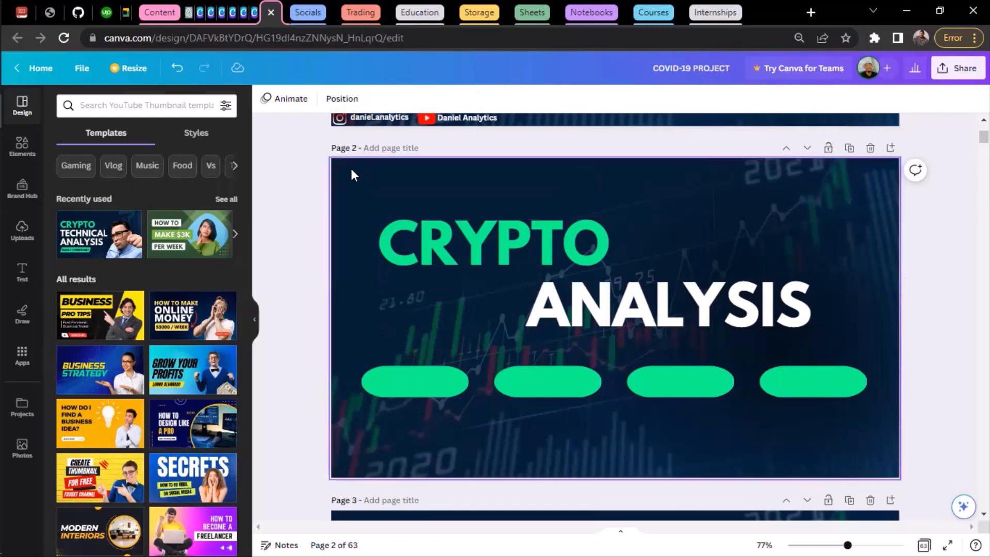
pyautogui.click(961, 72)
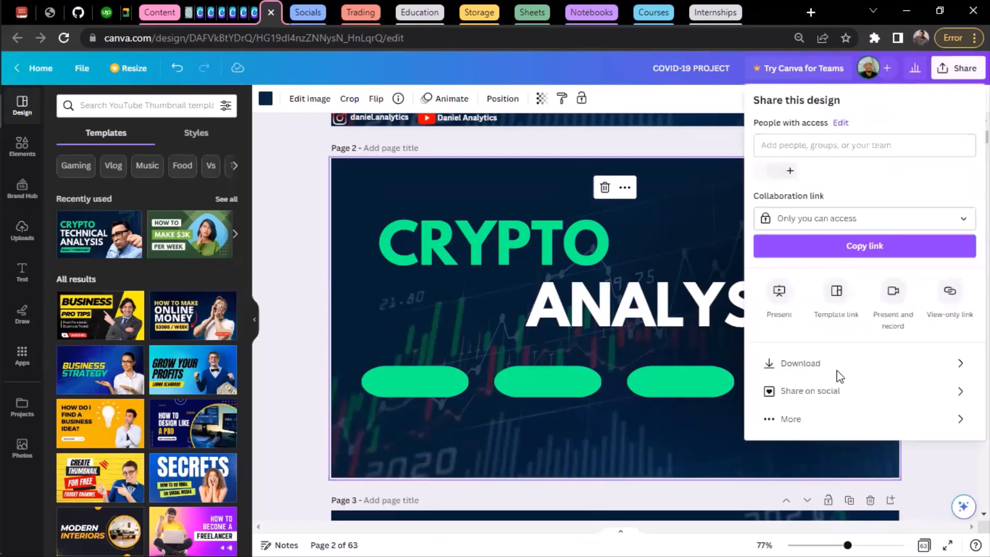
pyautogui.click(872, 370)
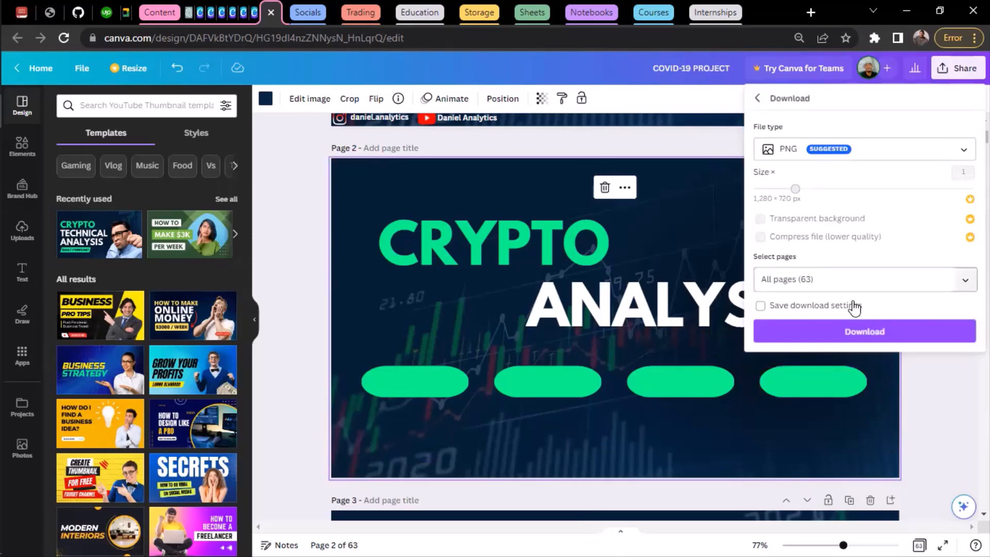
pyautogui.click(784, 281)
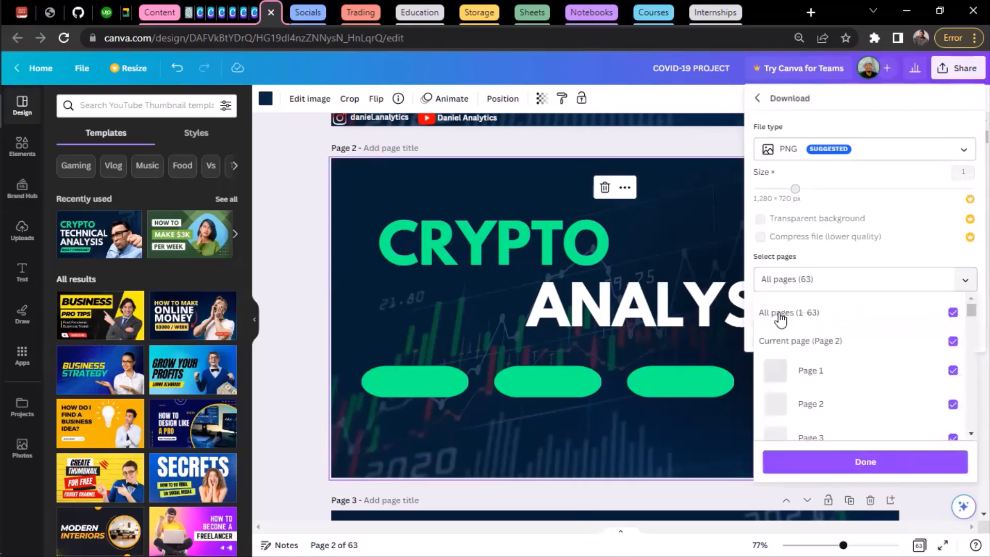
pyautogui.click(825, 343)
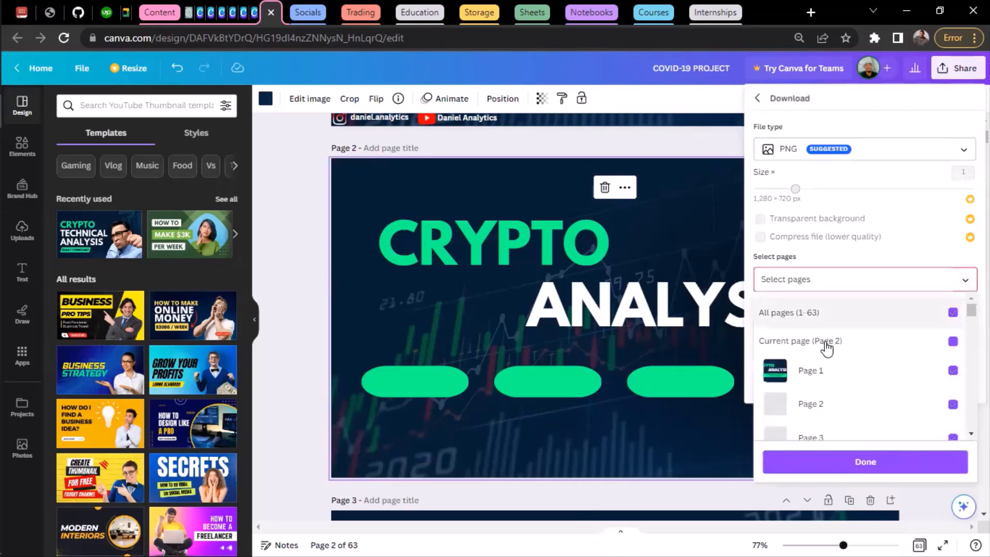
pyautogui.click(846, 467)
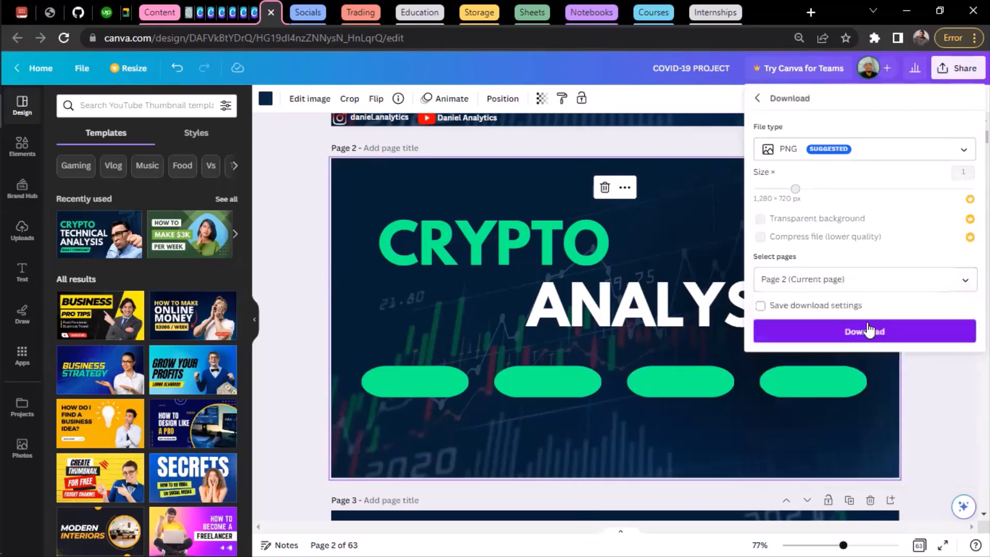
pyautogui.click(868, 330)
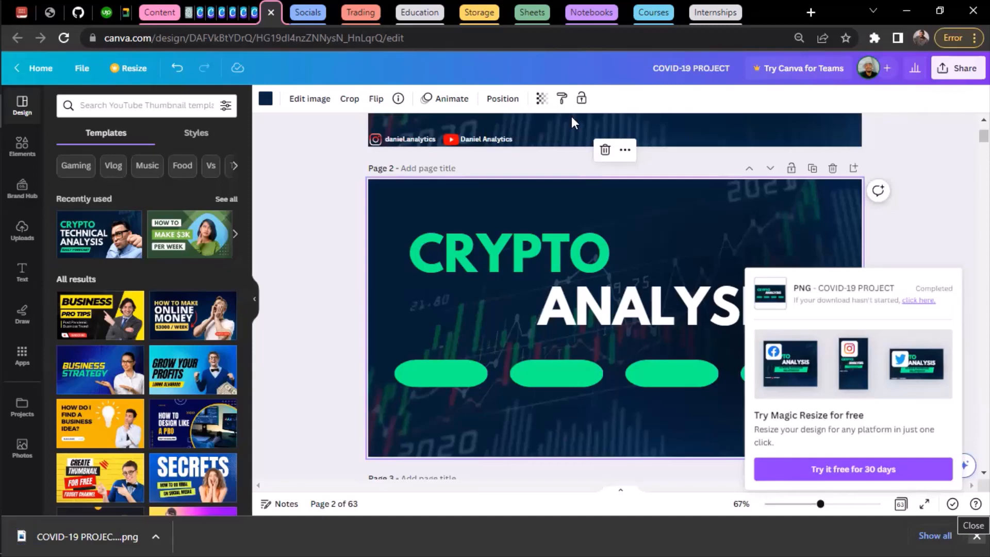
pyautogui.click(977, 536)
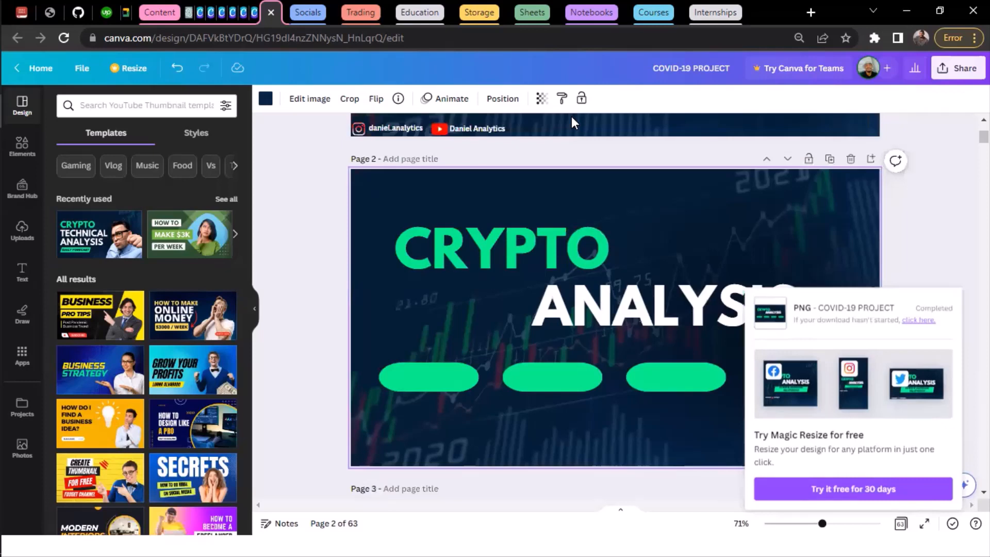
# Switch to Power BI Desktop and set Page 1's canvas type to Custom with a height of 1000 px.
pyautogui.hotkey('alt', 'Tab')
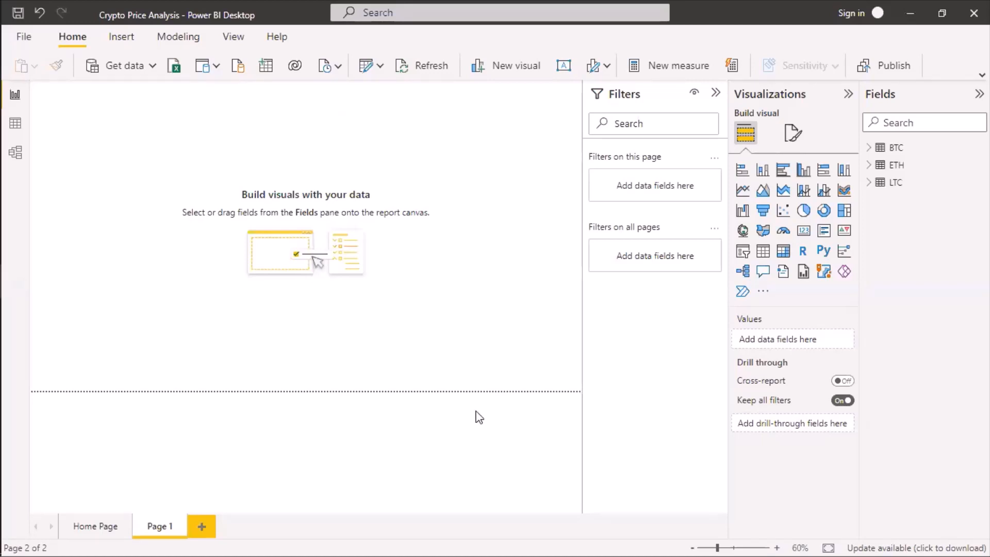
pyautogui.click(794, 136)
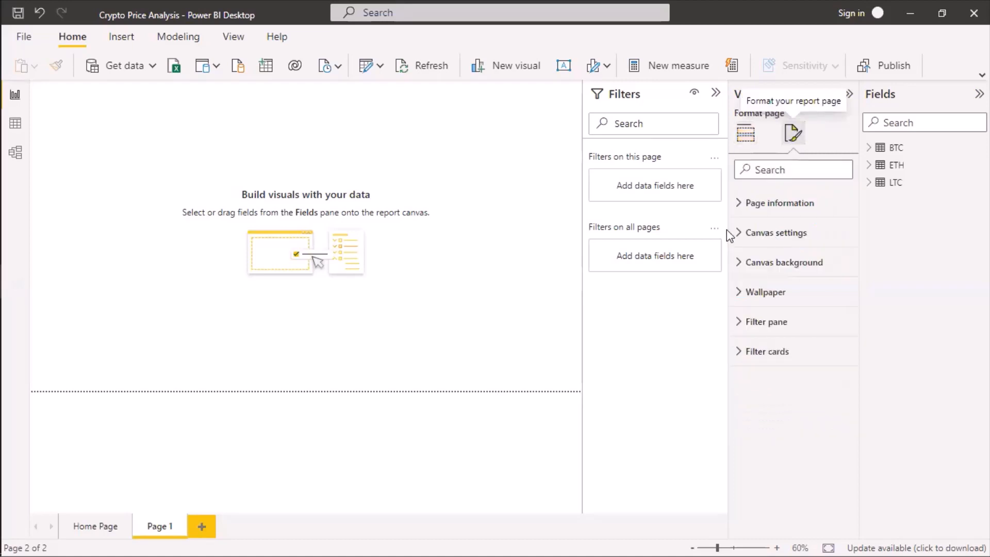
pyautogui.click(741, 235)
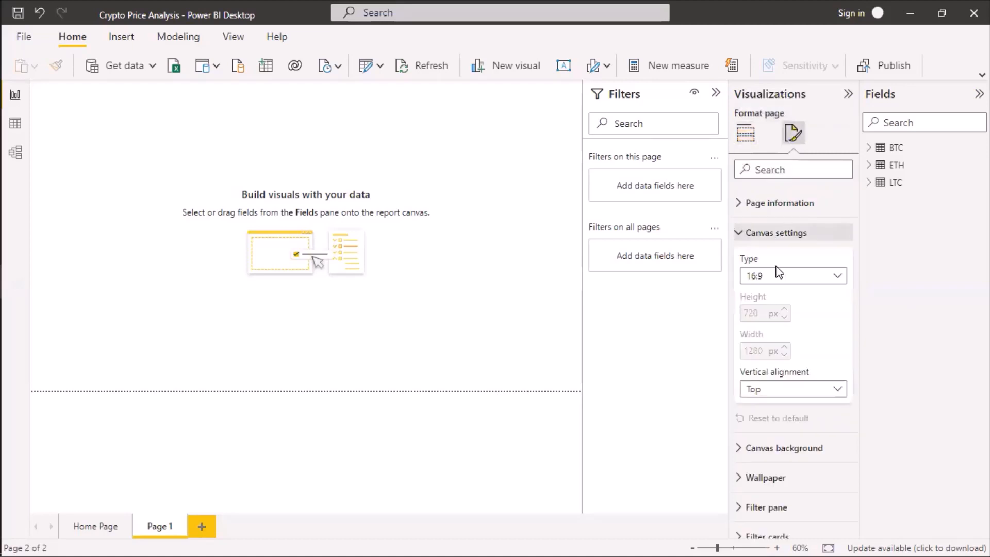
pyautogui.click(838, 277)
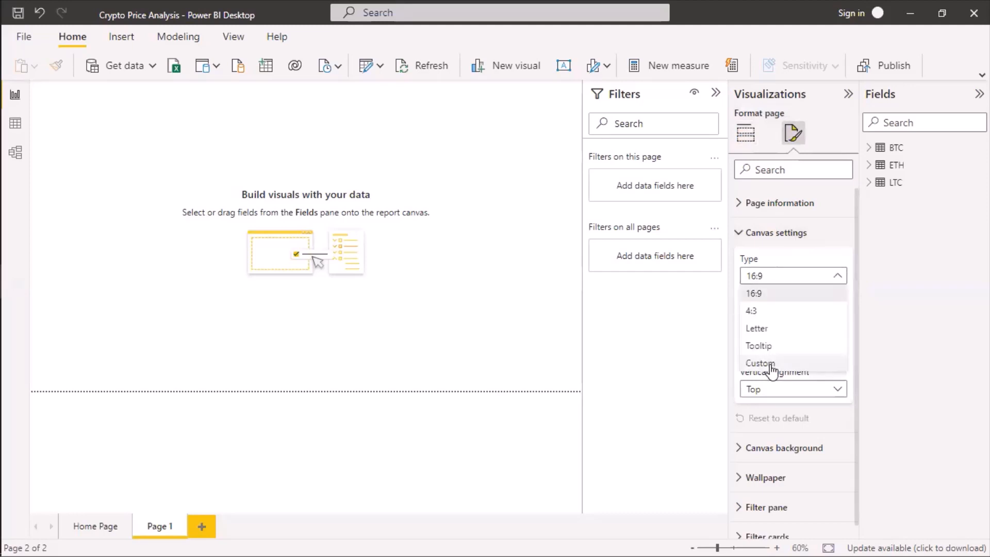
pyautogui.click(764, 363)
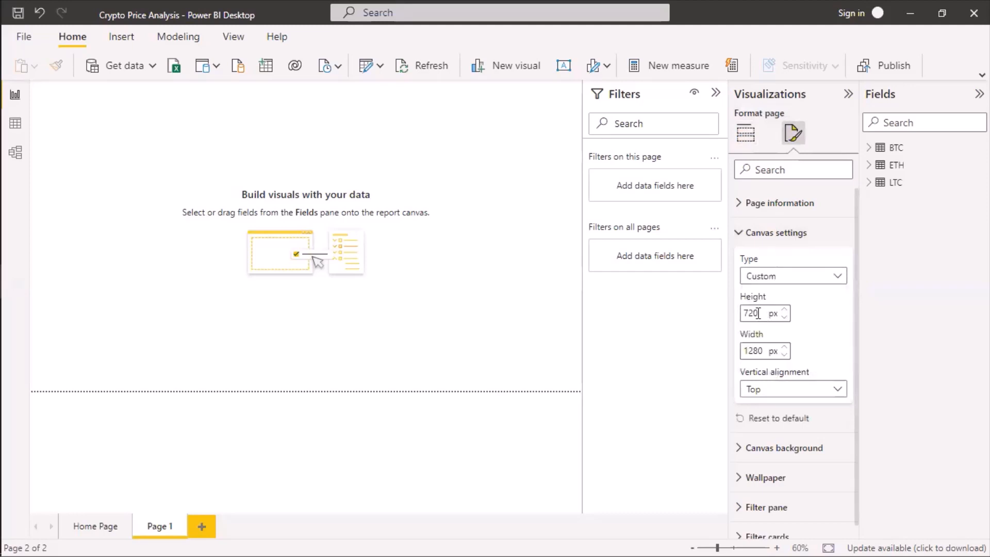
pyautogui.doubleClick(758, 313)
pyautogui.write('1')
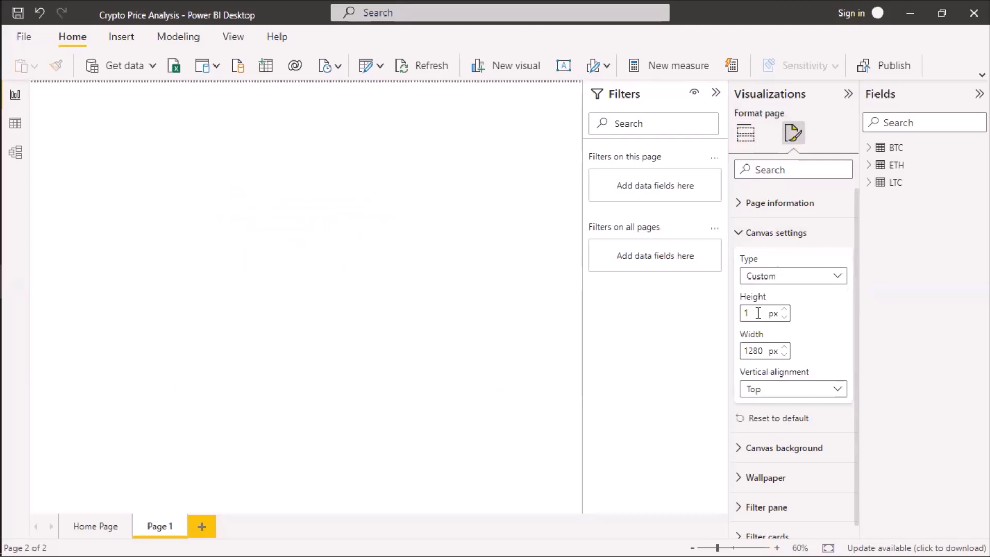
pyautogui.write('000')
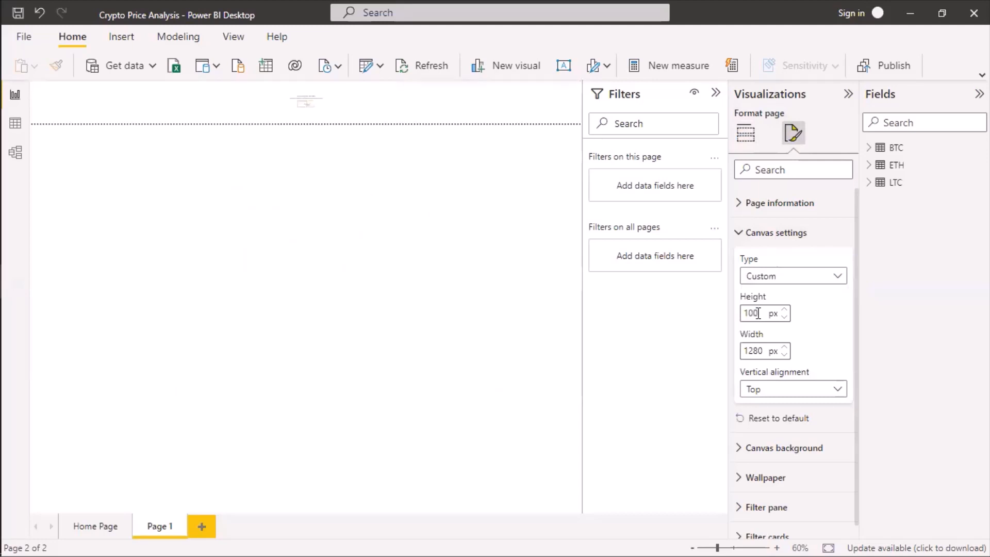
# Set Page 1's canvas width to 1500 px and collapse the Filters pane.
pyautogui.click(753, 351)
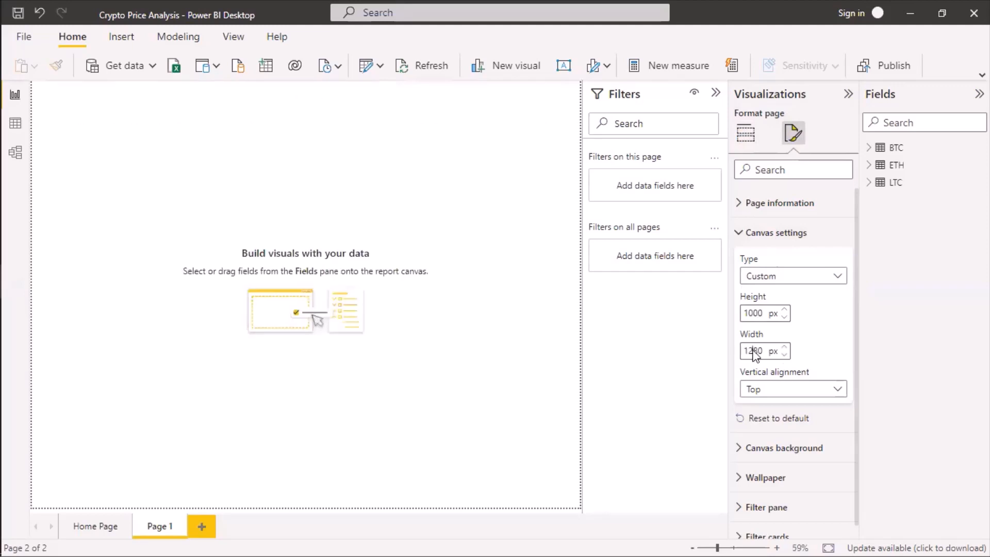
pyautogui.click(715, 95)
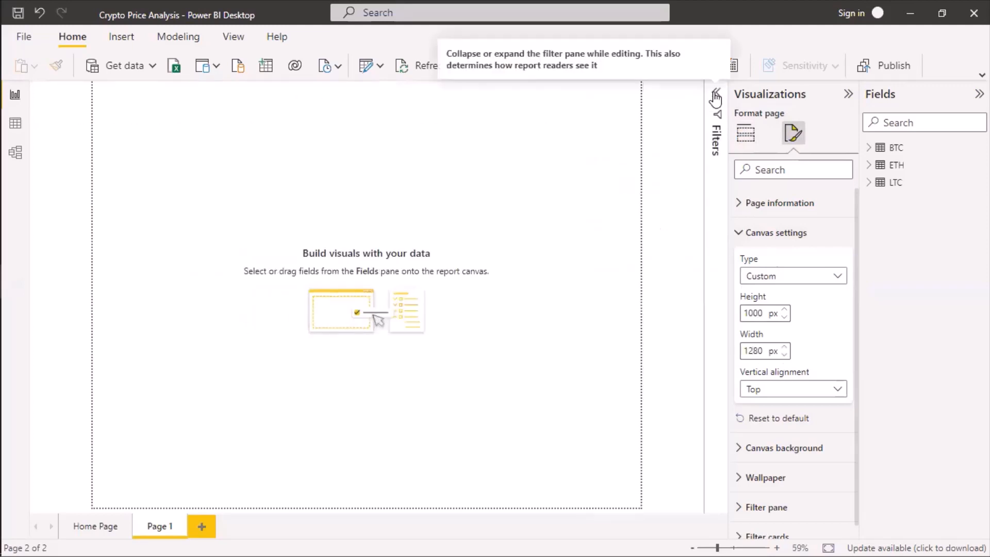
pyautogui.click(757, 351)
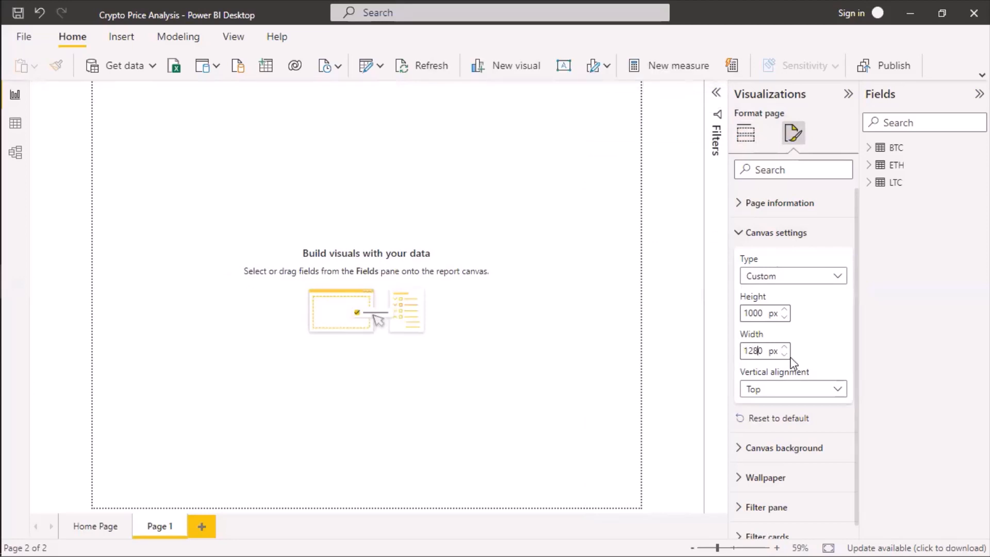
pyautogui.hotkey('ctrl', 'a')
pyautogui.write('1')
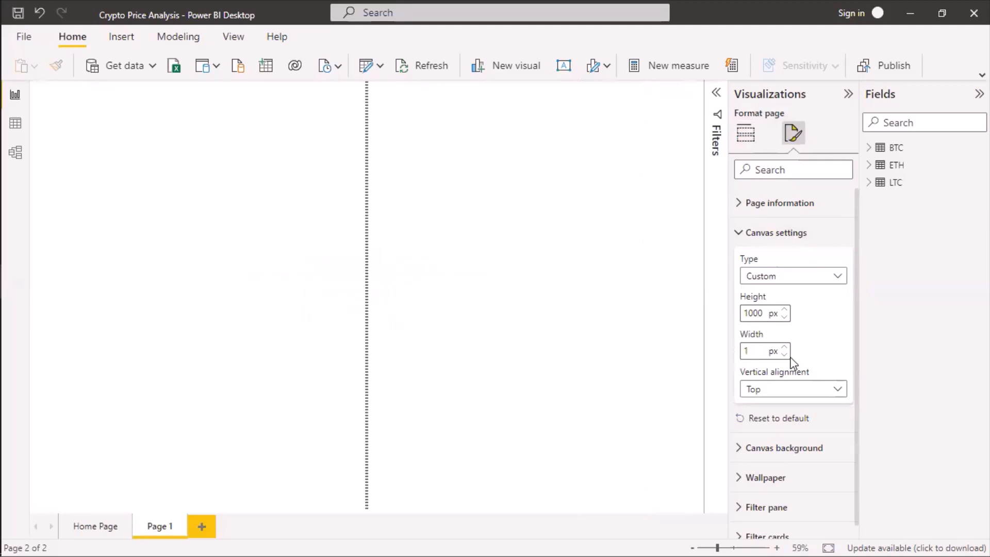
pyautogui.write('4')
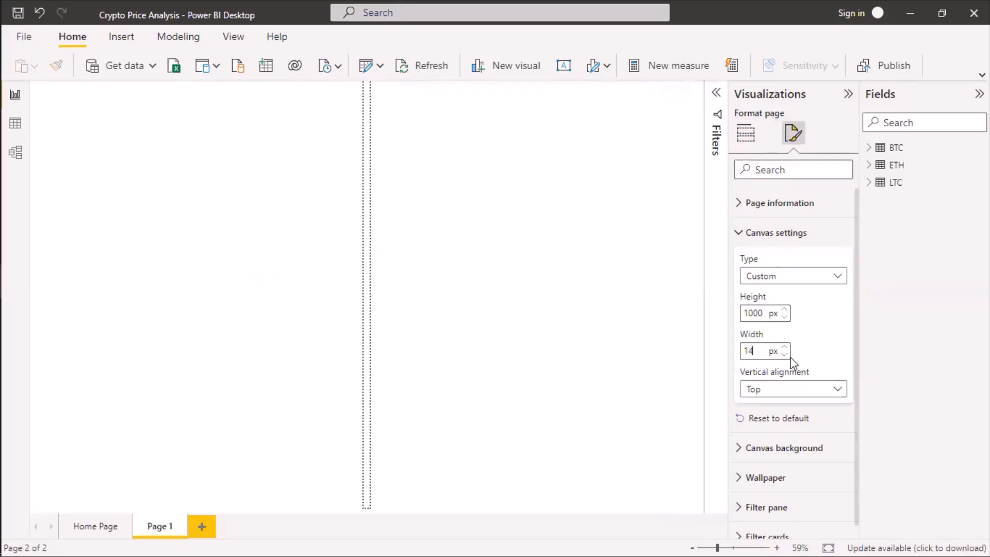
pyautogui.write('00')
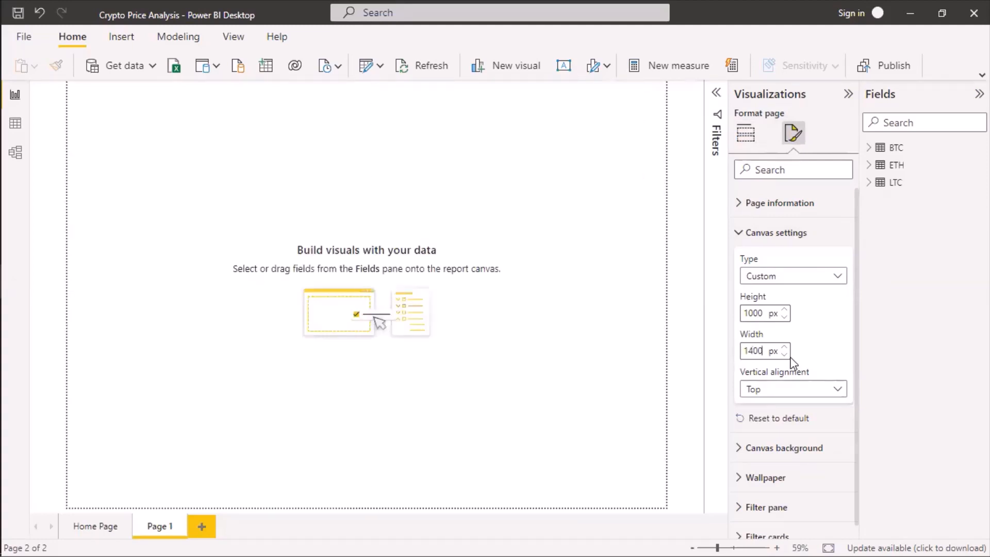
pyautogui.press('BackSpace')
pyautogui.press('BackSpace')
pyautogui.press('BackSpace')
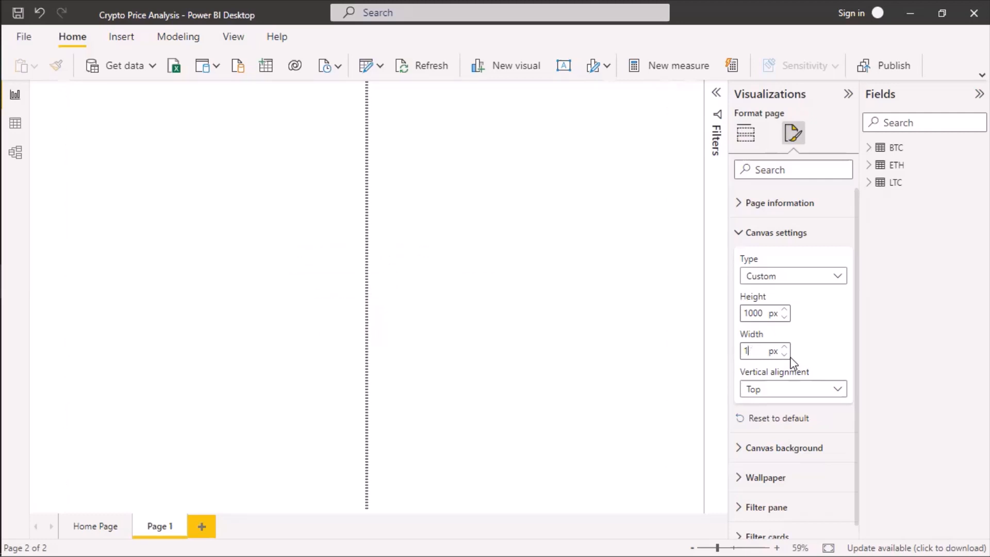
pyautogui.write('500')
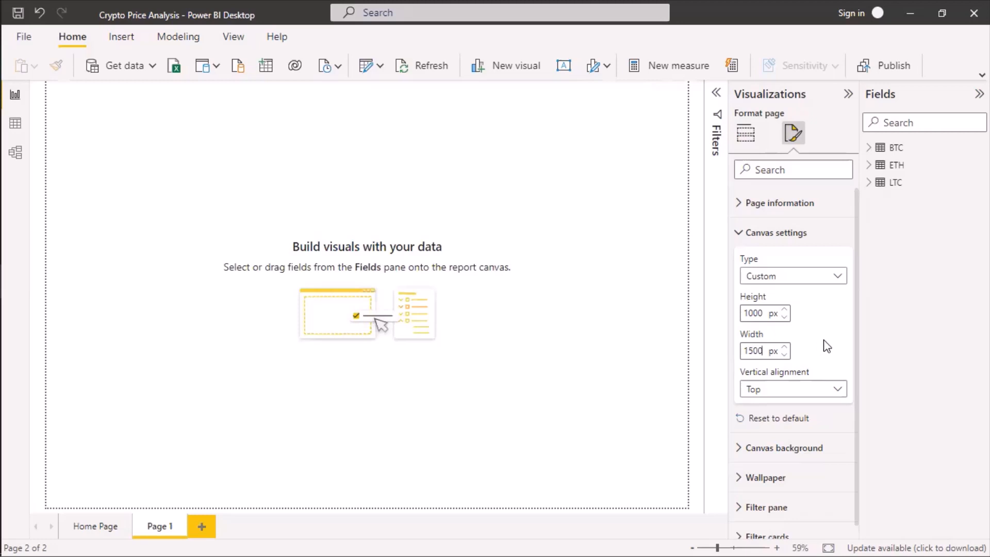
pyautogui.click(717, 95)
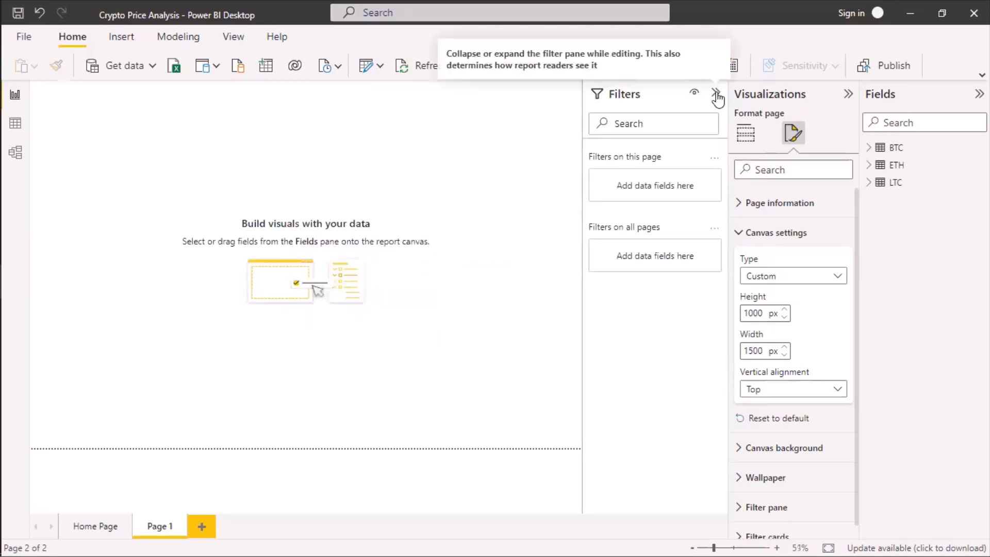
pyautogui.click(716, 96)
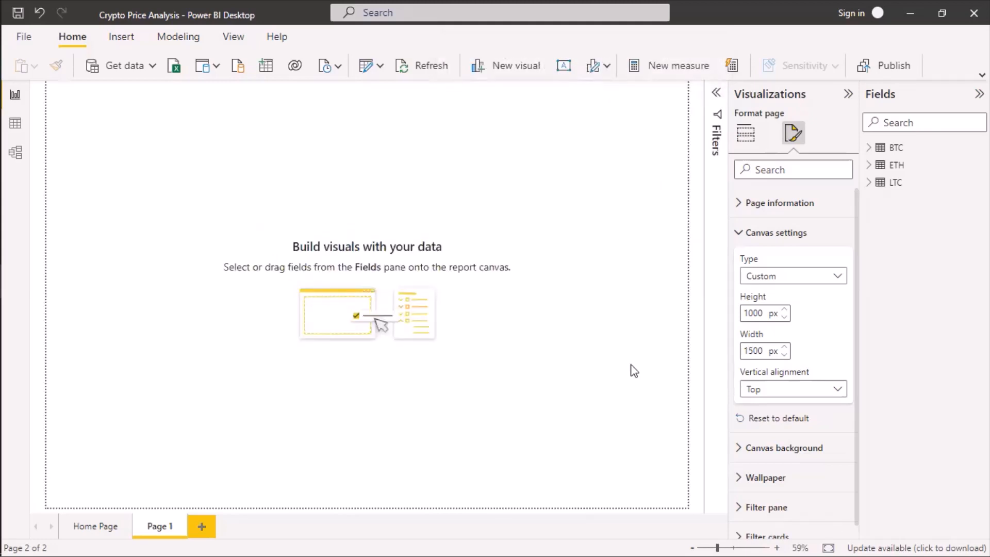
pyautogui.click(740, 235)
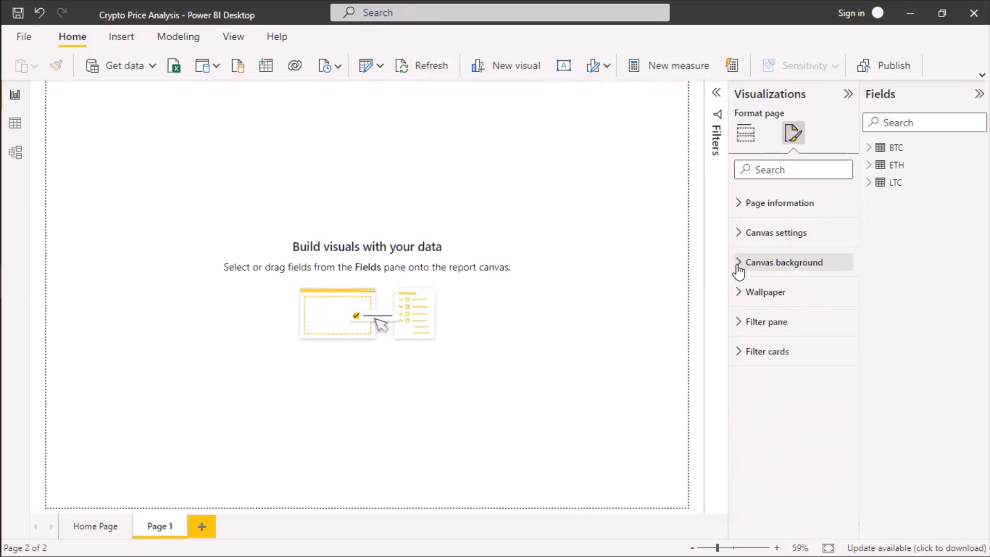
pyautogui.click(740, 269)
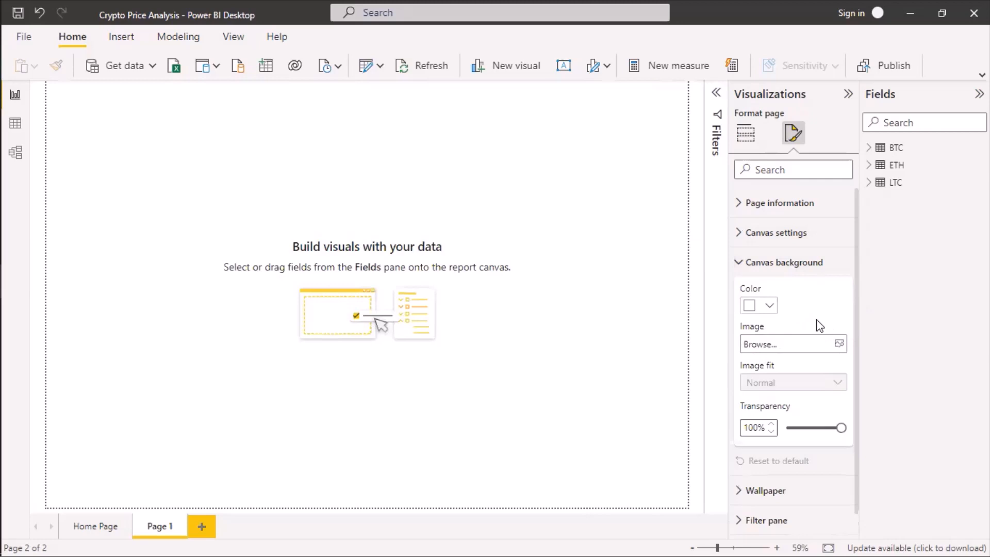
pyautogui.click(837, 345)
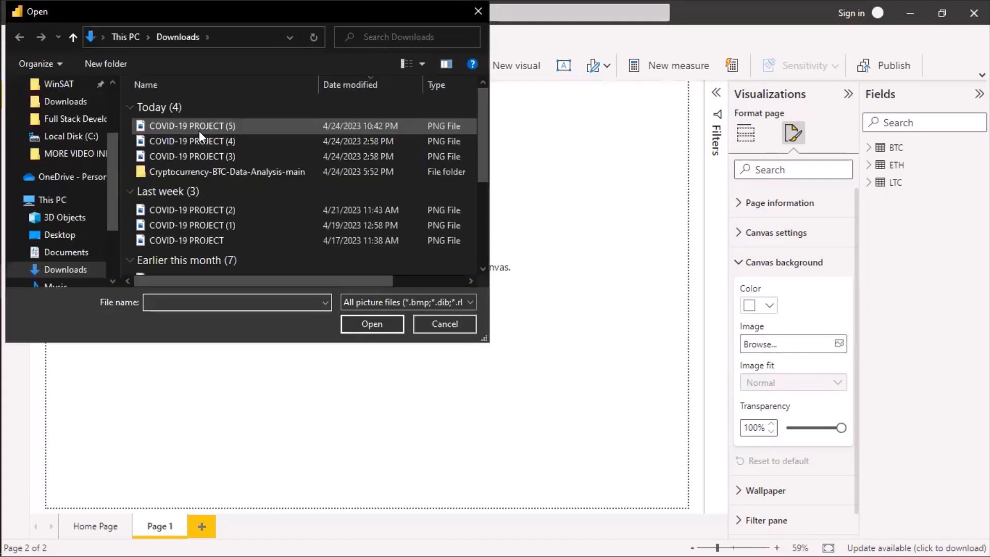
pyautogui.click(199, 130)
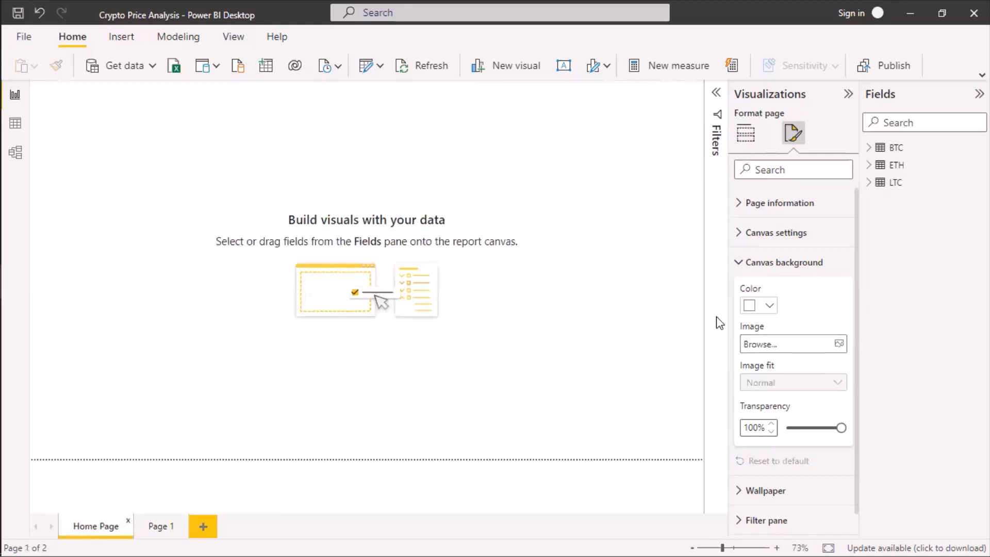
# Set the Home Page's canvas type to Custom with a height of 1000 px and a width of 1500 px.
pyautogui.click(737, 235)
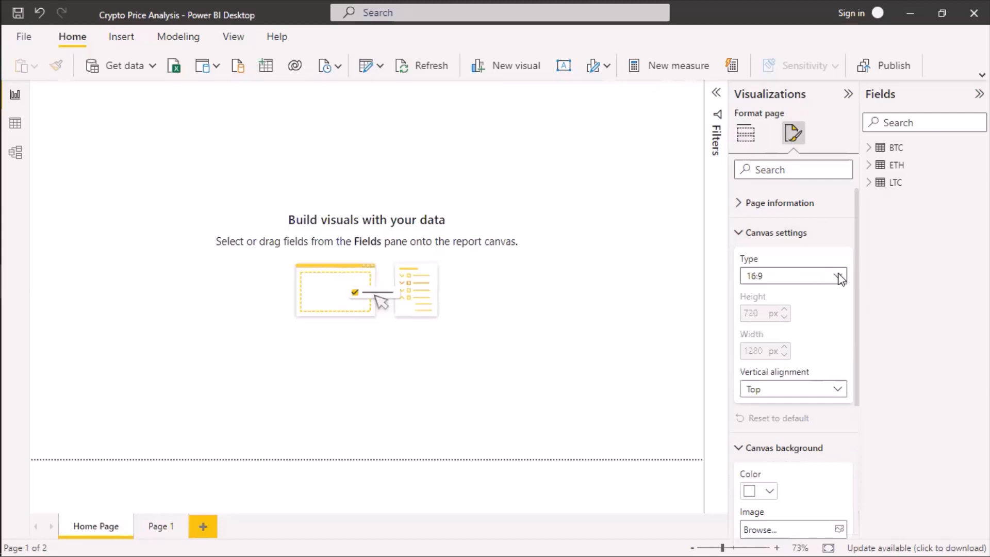
pyautogui.click(838, 277)
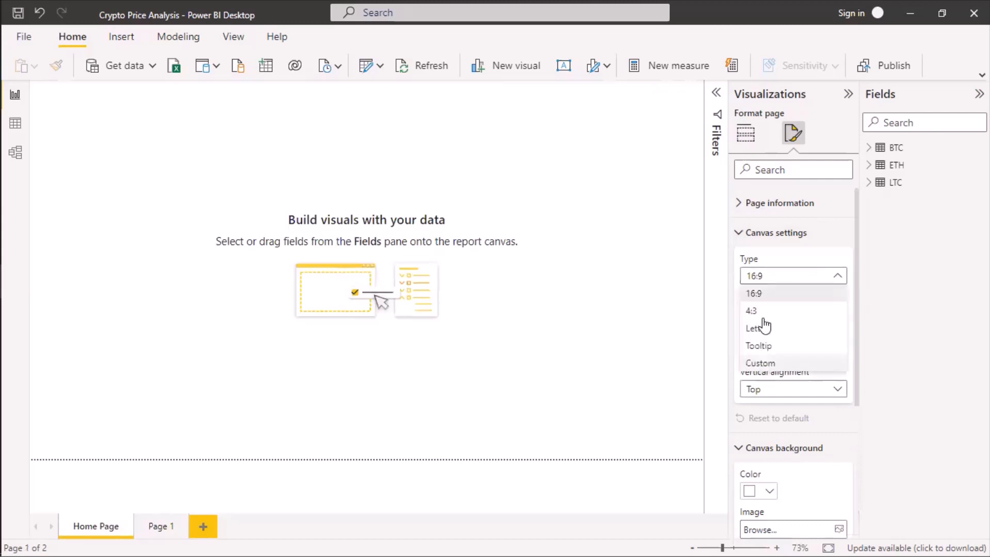
pyautogui.click(761, 363)
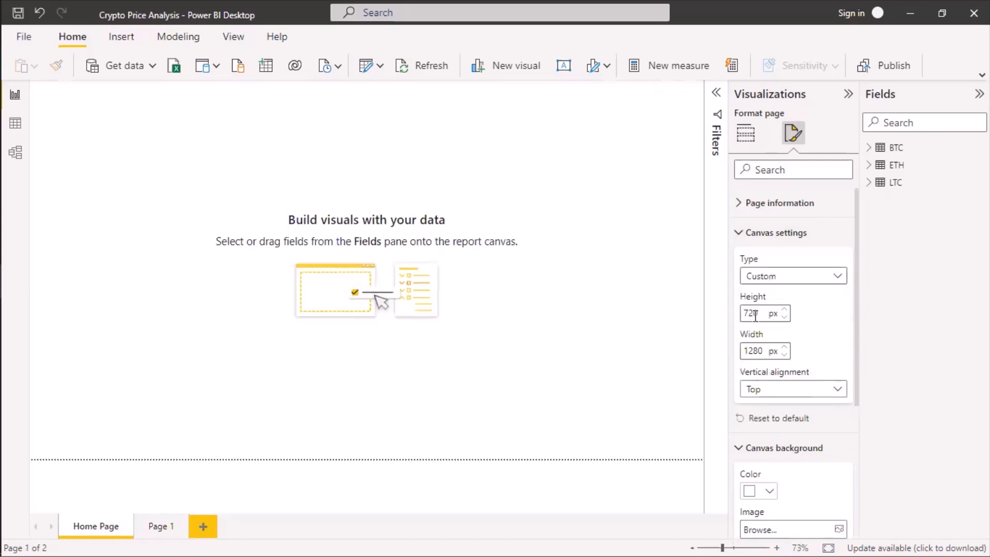
pyautogui.doubleClick(754, 315)
pyautogui.write('1')
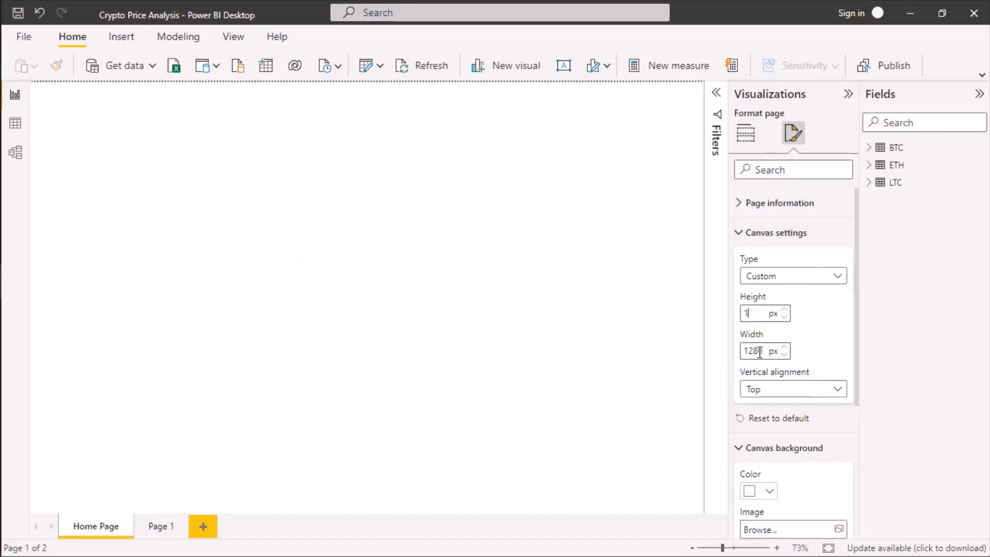
pyautogui.write('000')
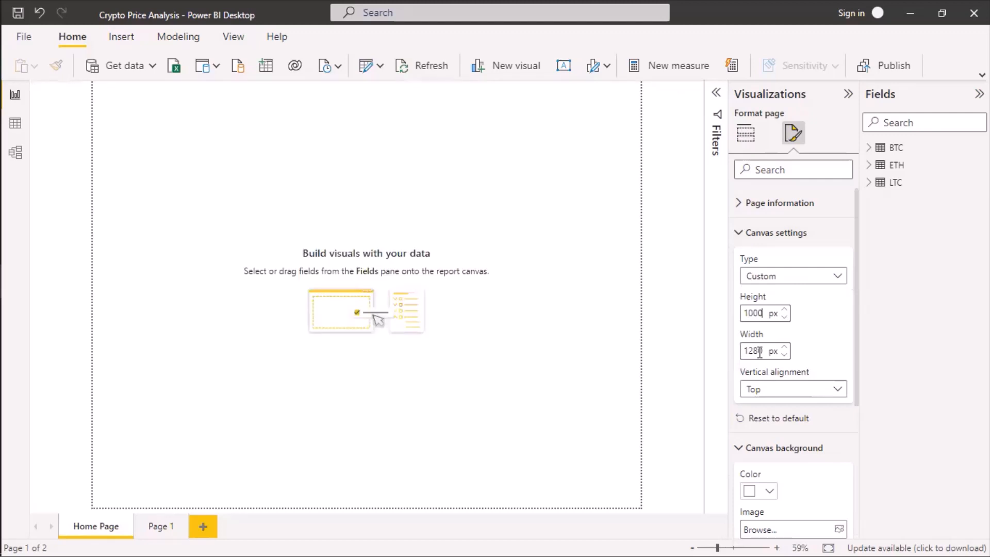
pyautogui.doubleClick(760, 352)
pyautogui.write('1500')
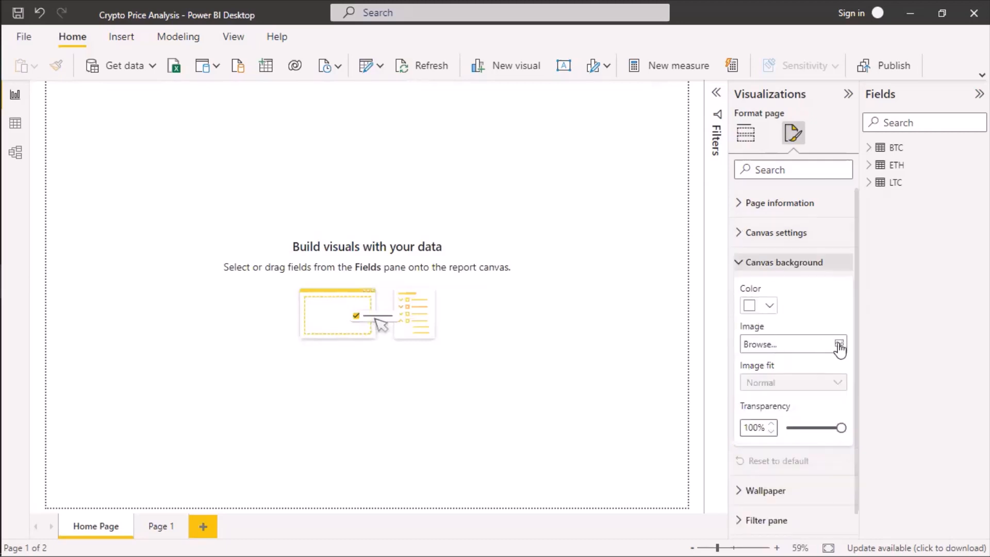
# Try the COVID-19 PROJECT (5) image as the Home Page's canvas background at 0% transparency and remove it.
pyautogui.click(839, 344)
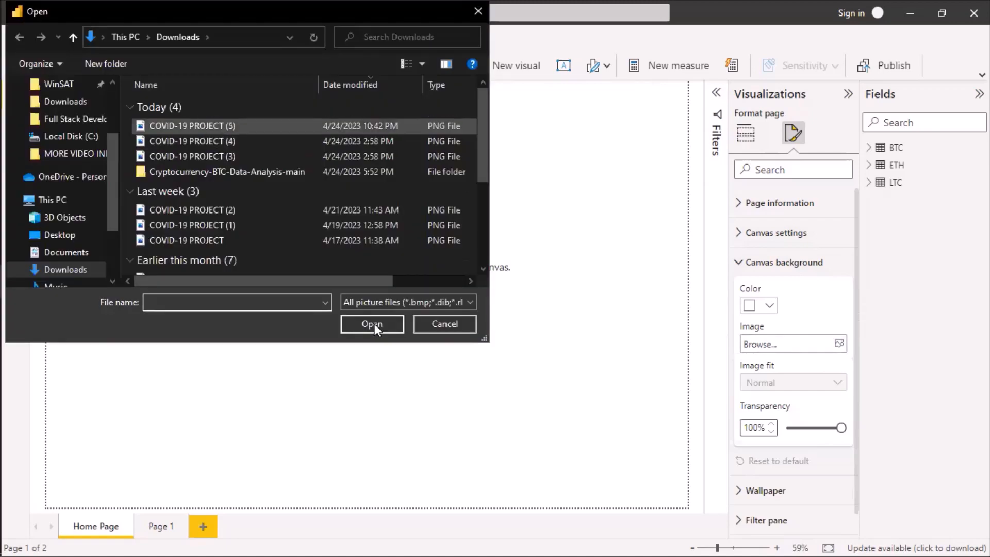
pyautogui.click(372, 324)
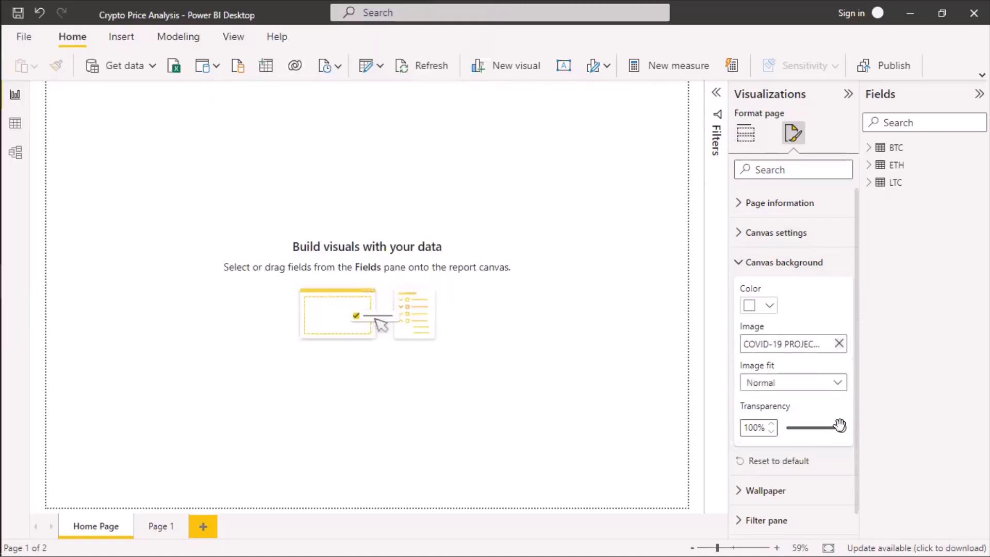
pyautogui.moveTo(839, 425); pyautogui.dragTo(762, 432)
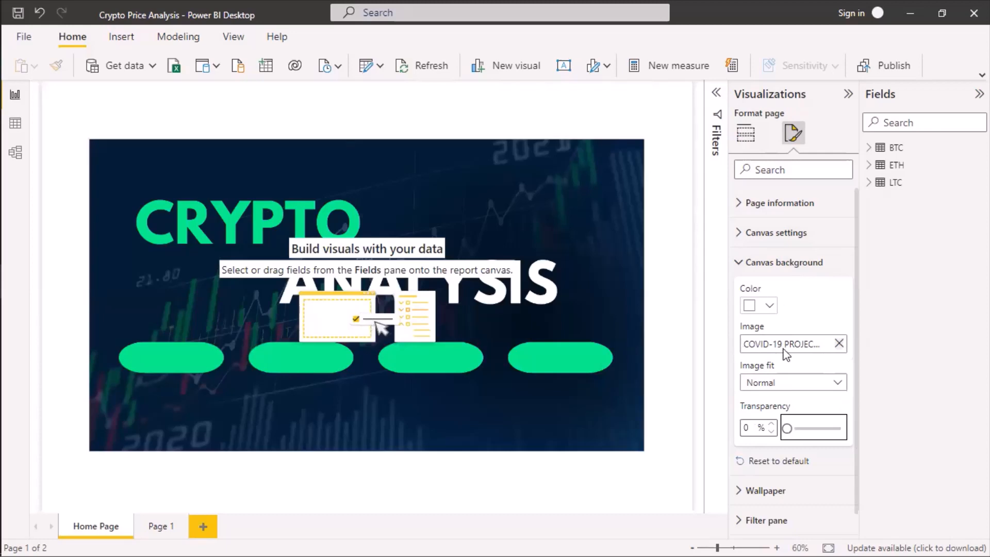
pyautogui.click(839, 344)
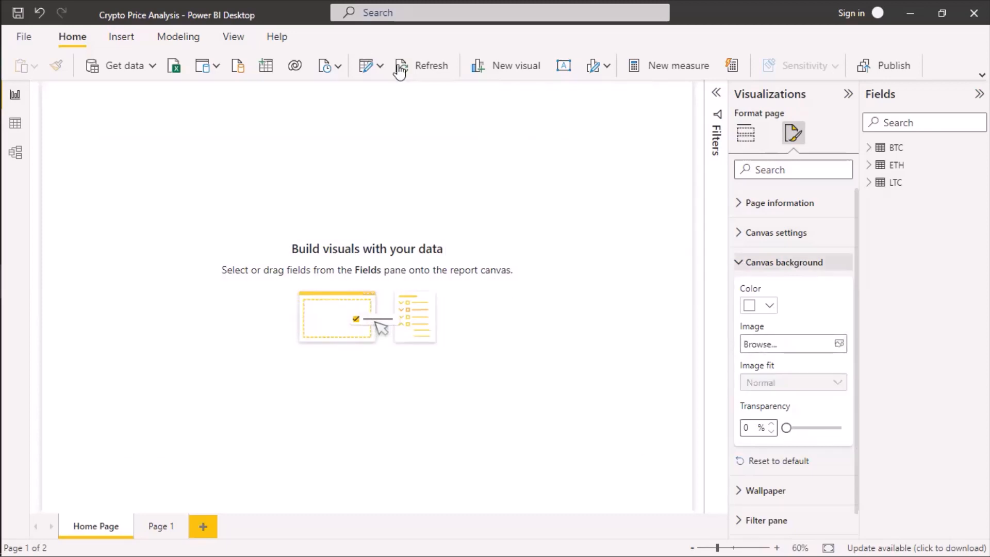
# Insert COVID-19 PROJECT (5) as an image on the Home Page and enlarge it to span the whole canvas.
pyautogui.click(129, 40)
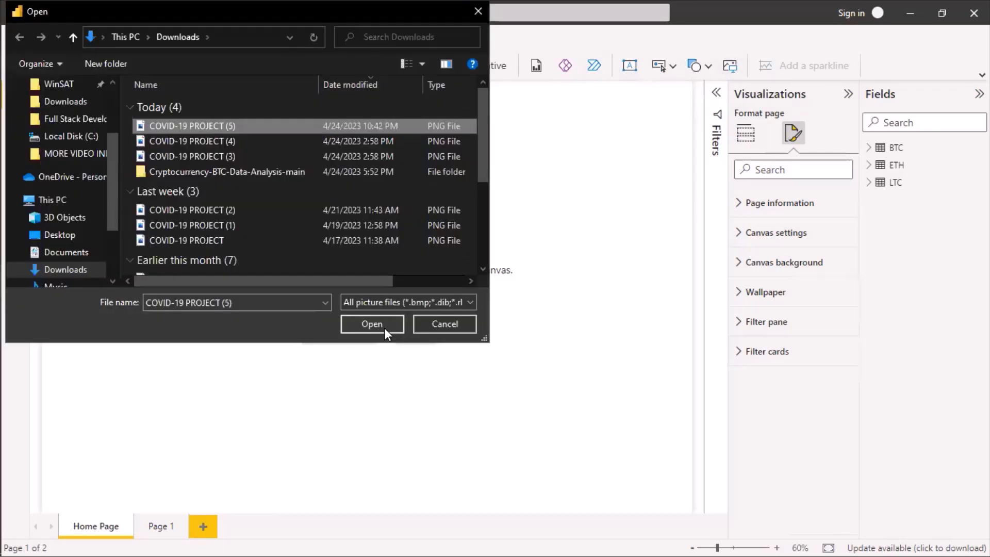
pyautogui.click(384, 327)
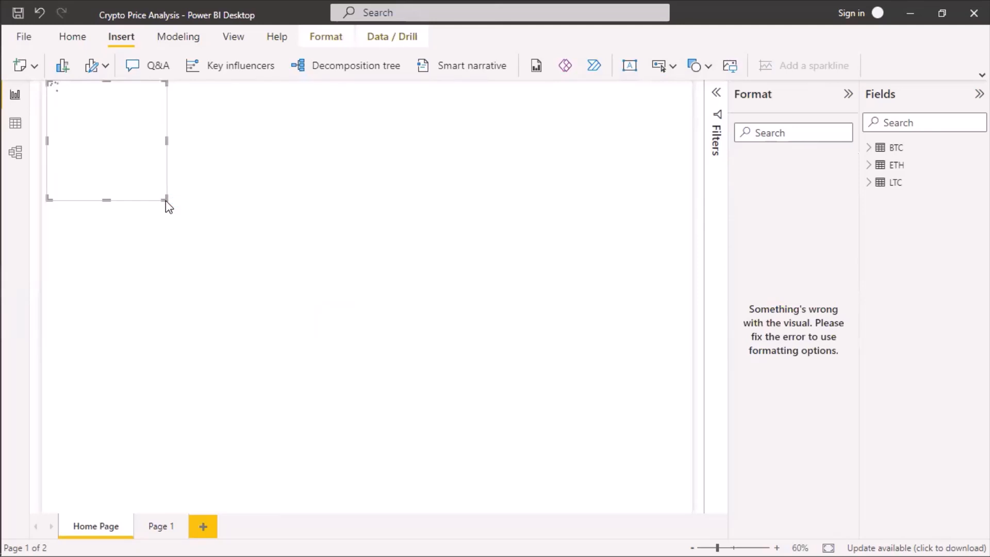
pyautogui.moveTo(166, 199); pyautogui.dragTo(692, 504)
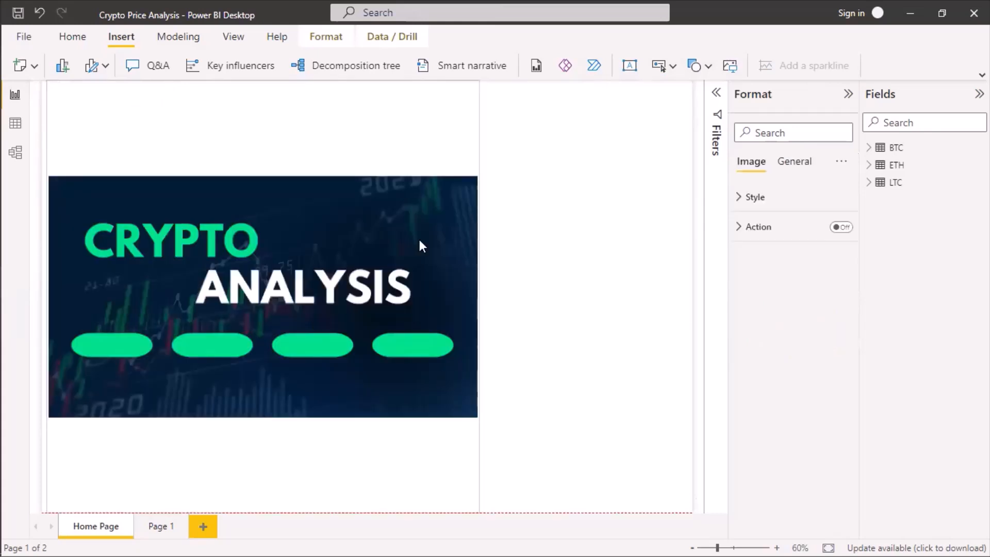
pyautogui.moveTo(478, 295); pyautogui.dragTo(650, 284)
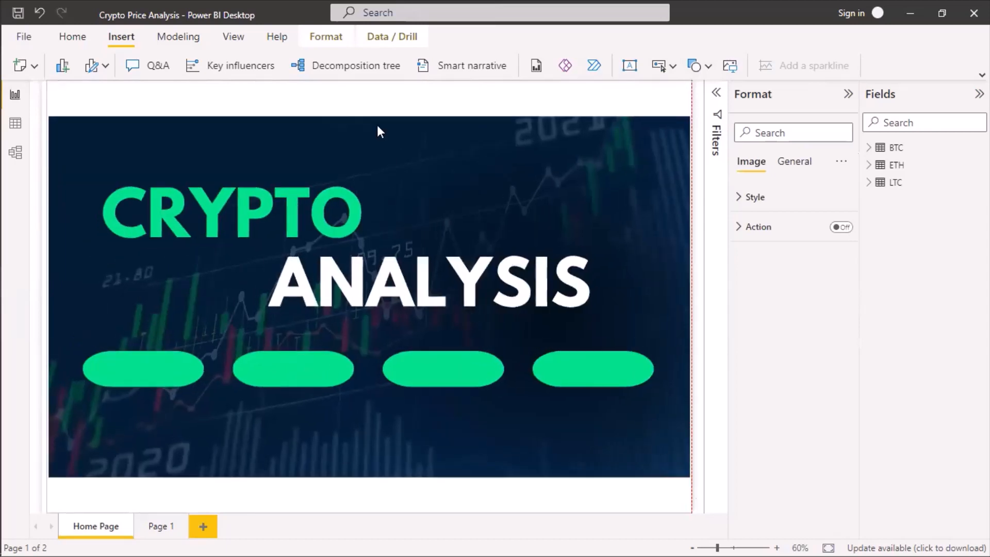
# Reduce the image frame's height to remove its empty bands and align the image with the page's top edge.
pyautogui.moveTo(369, 81); pyautogui.dragTo(367, 112)
pyautogui.moveTo(366, 150); pyautogui.dragTo(365, 154)
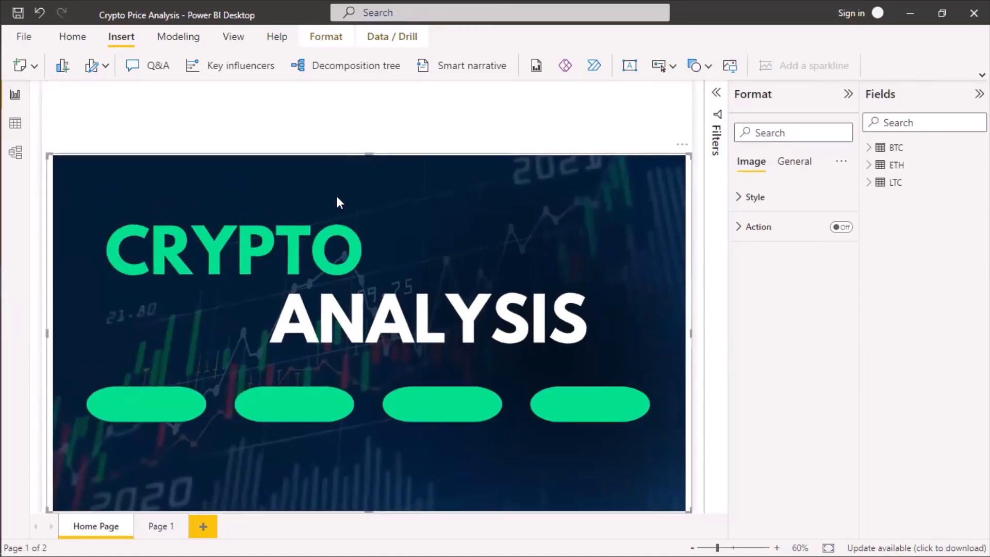
pyautogui.hotkey('ctrl', 'z')
pyautogui.click(651, 334)
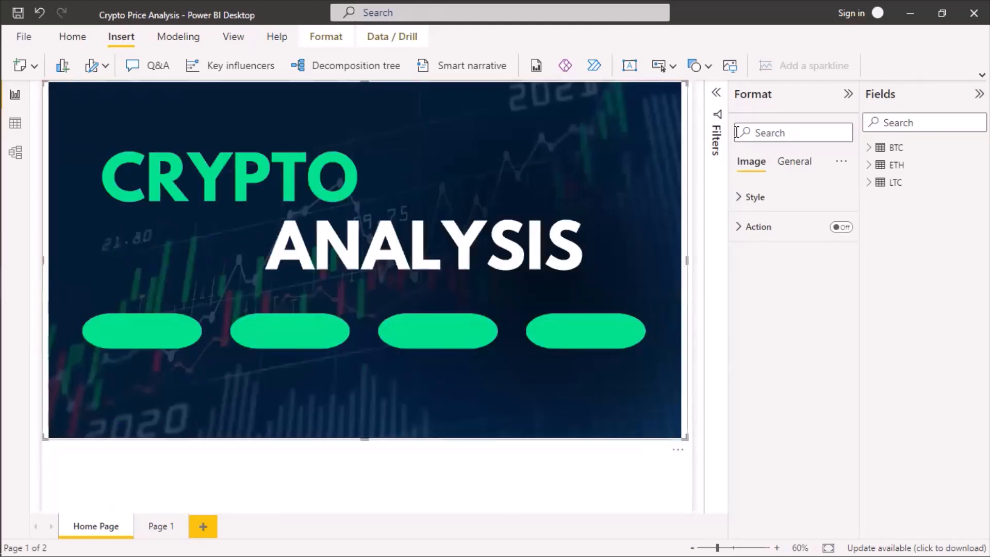
# Set the Home Page's canvas type to 16:9.
pyautogui.click(848, 96)
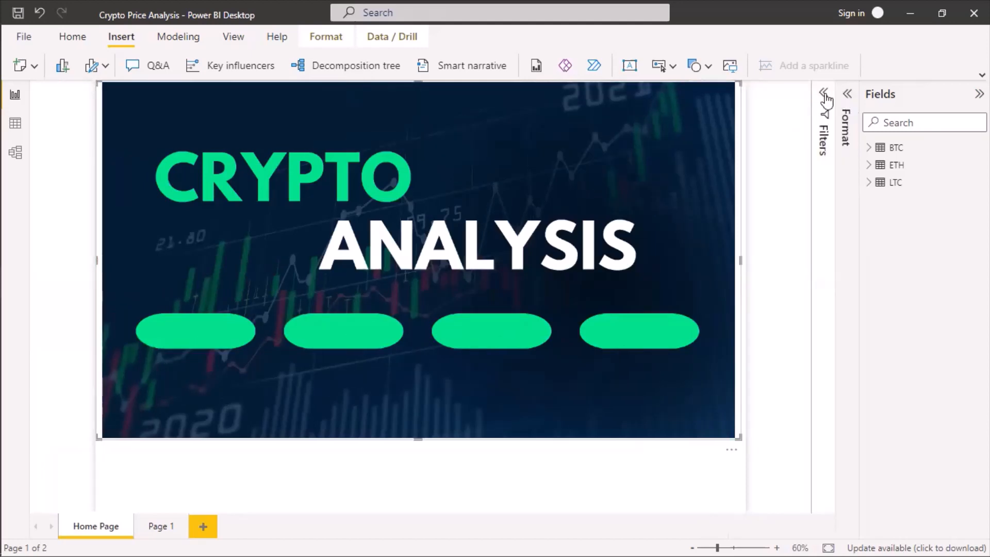
pyautogui.click(824, 96)
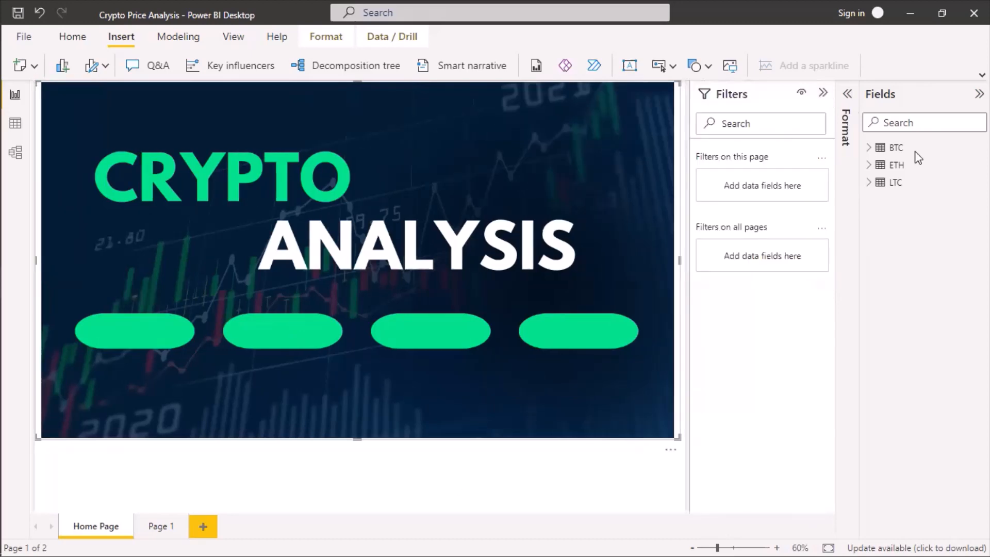
pyautogui.click(846, 96)
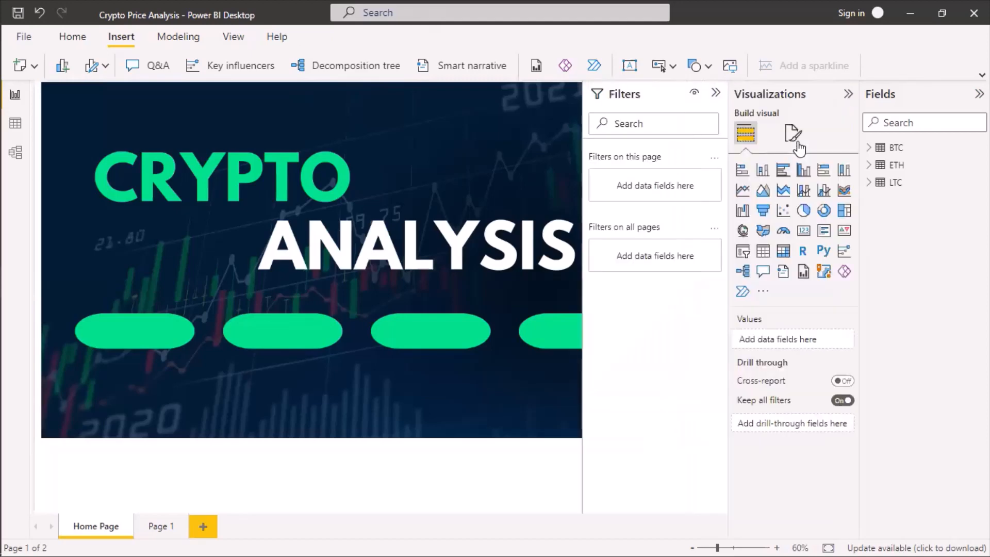
pyautogui.click(794, 134)
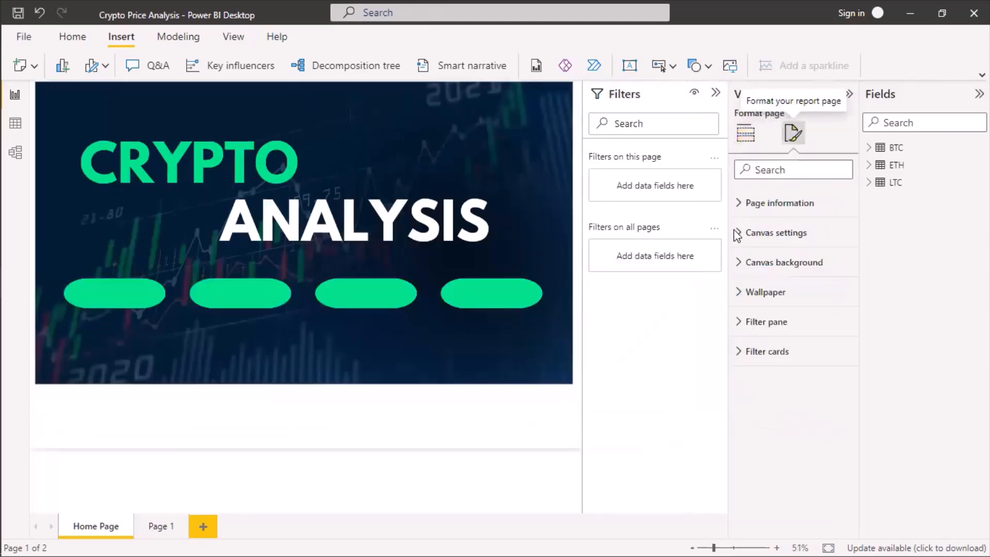
pyautogui.click(739, 234)
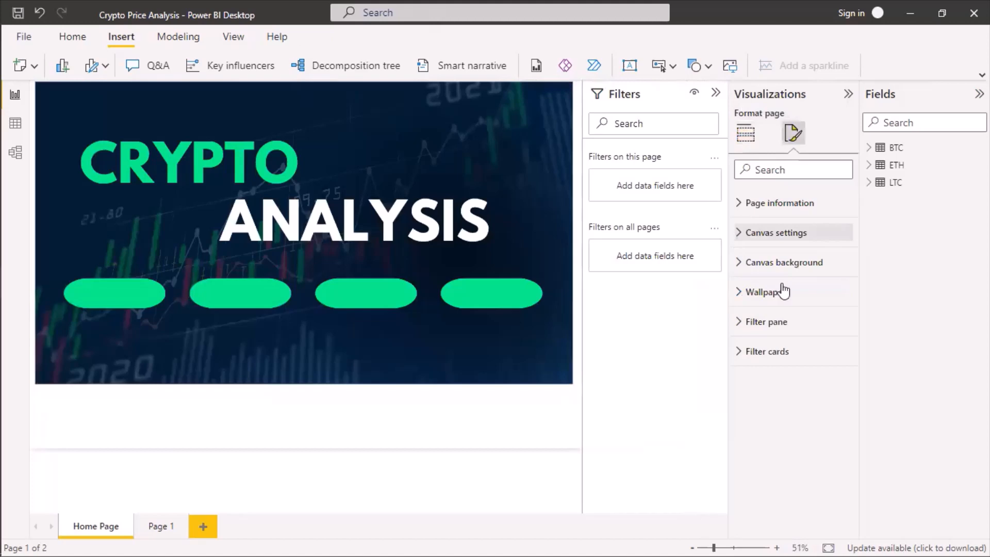
pyautogui.click(832, 277)
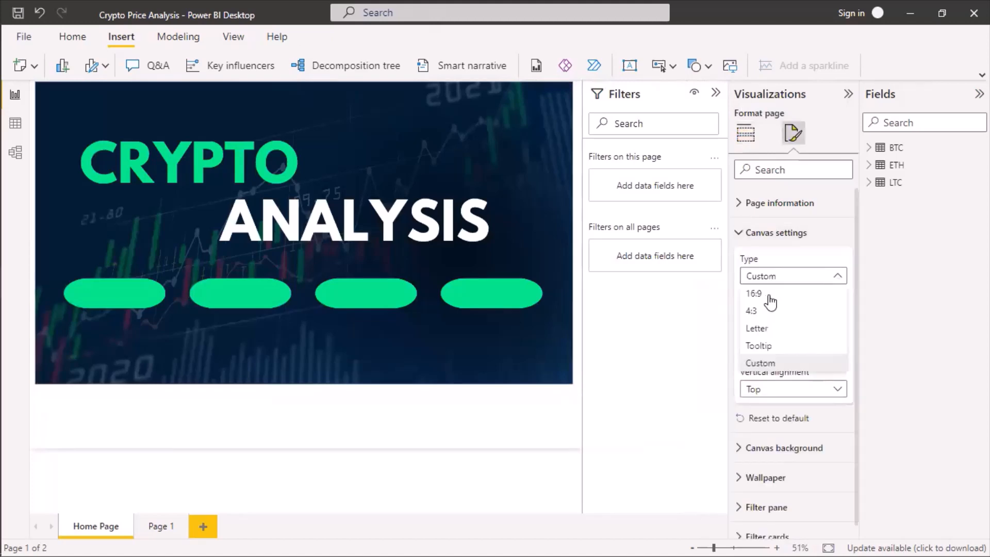
pyautogui.click(770, 294)
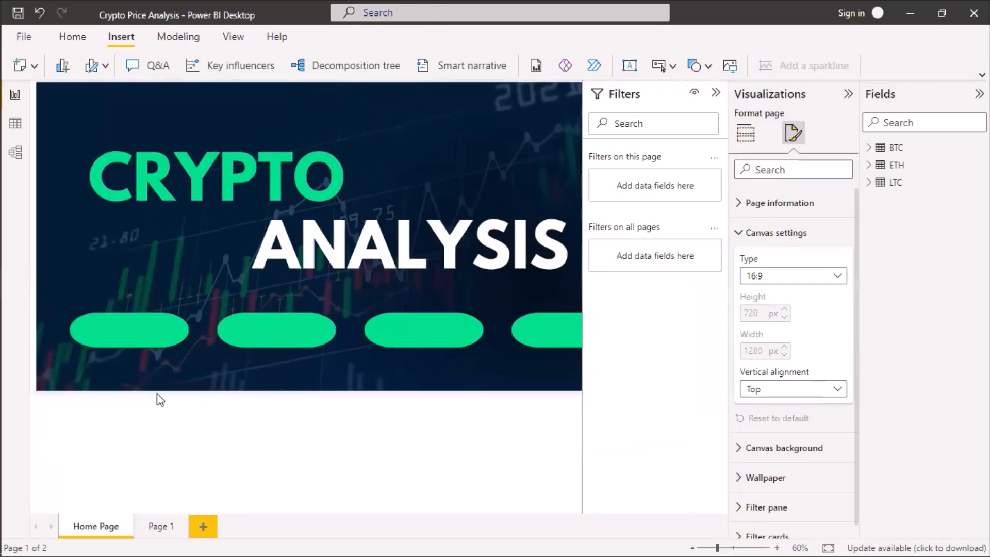
# Stretch the cover image's left side outward to the page edge and collapse the Filters pane.
pyautogui.click(322, 327)
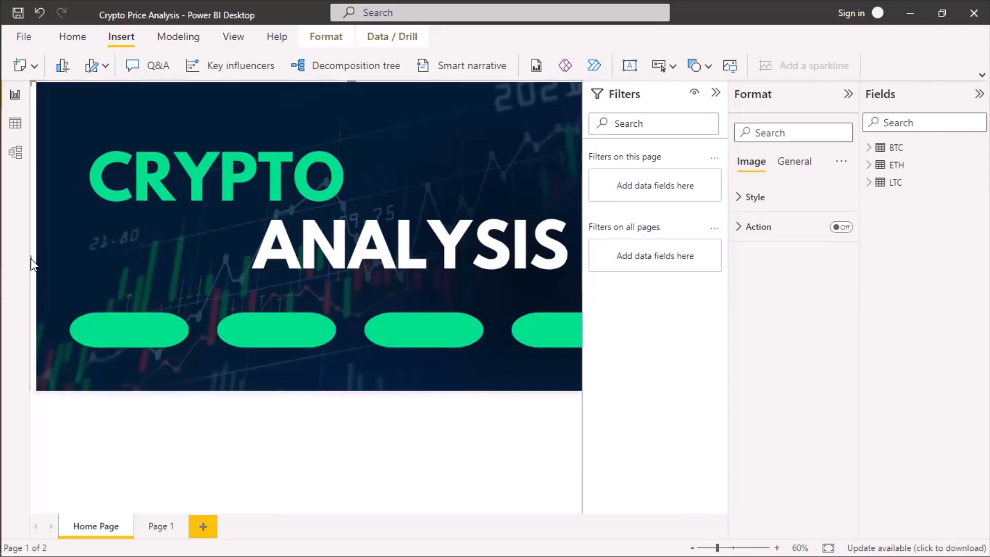
pyautogui.moveTo(32, 264); pyautogui.dragTo(2, 225)
pyautogui.click(715, 94)
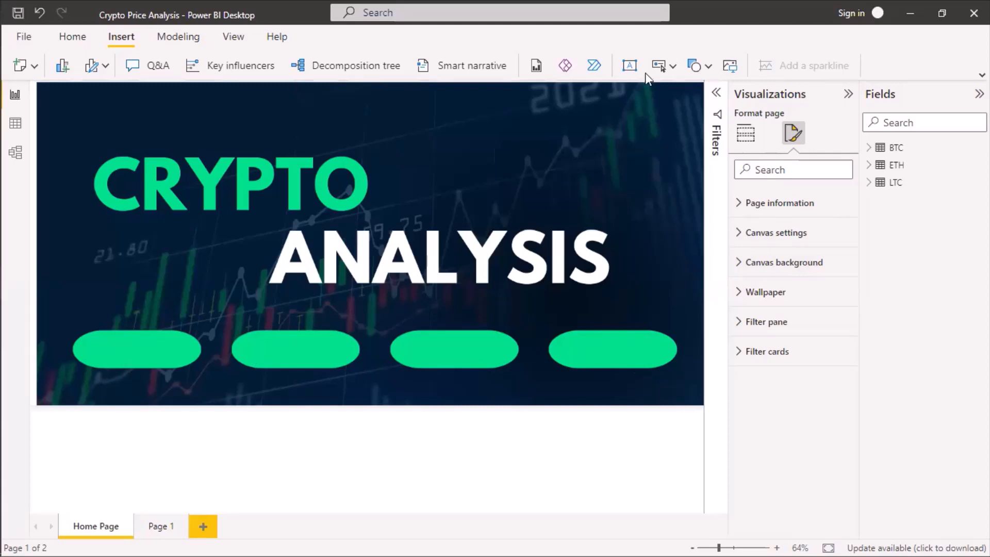
pyautogui.click(673, 66)
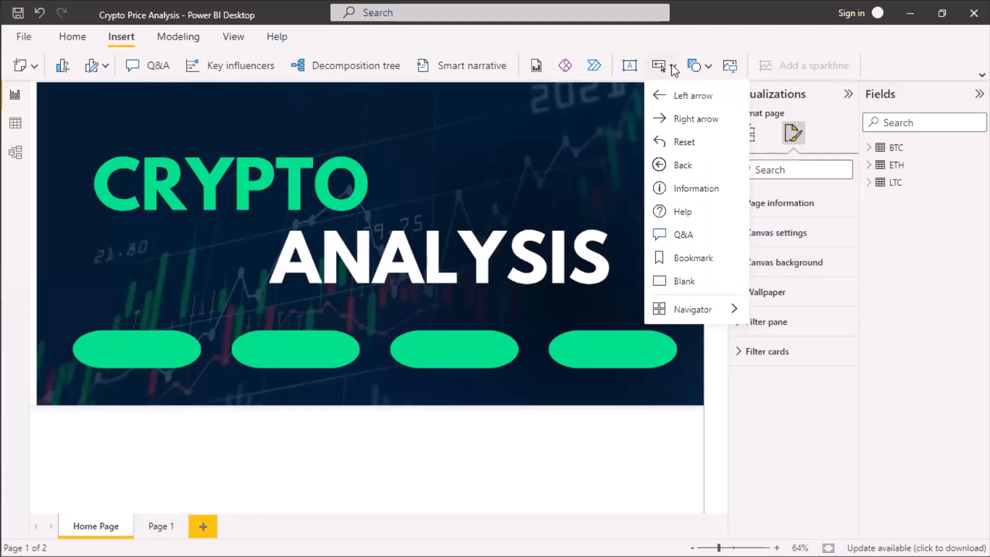
pyautogui.moveTo(733, 316)
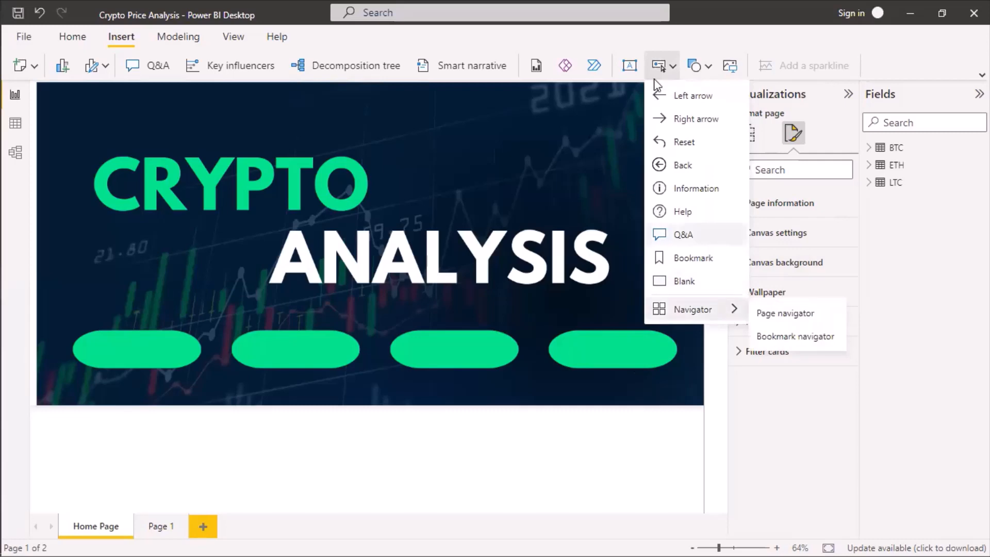
pyautogui.click(630, 68)
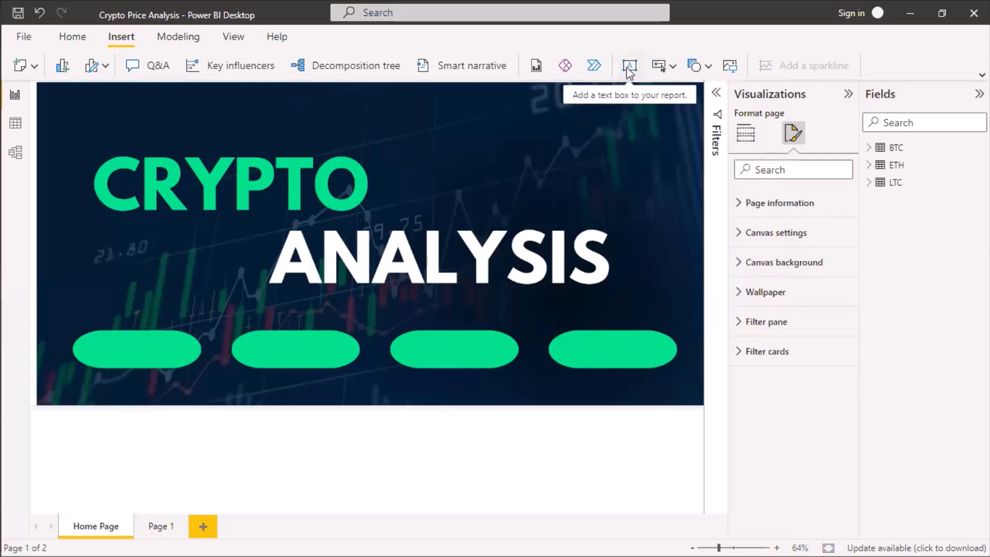
# Insert a text box on the Home Page reading HOME and format it in Constantia at size 20.
pyautogui.click(626, 67)
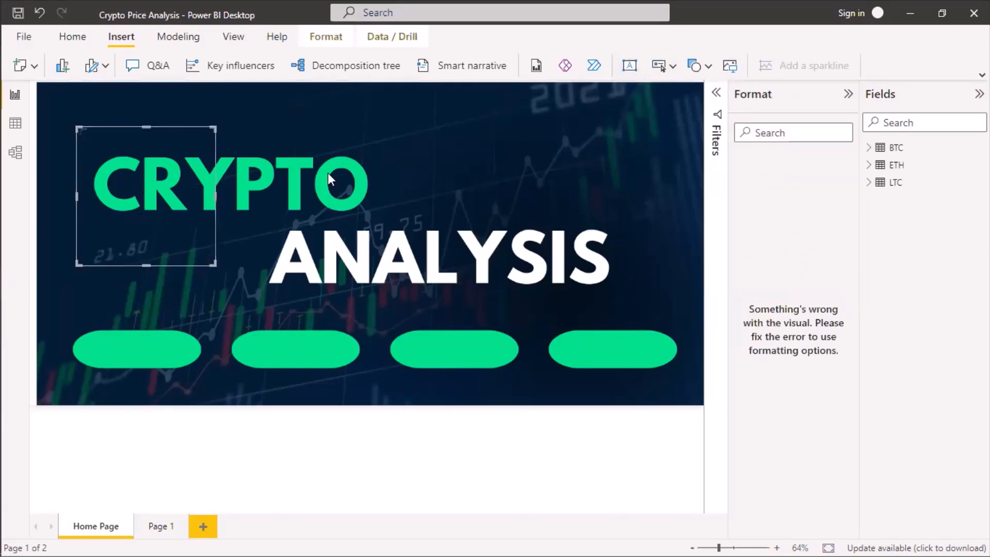
pyautogui.click(178, 219)
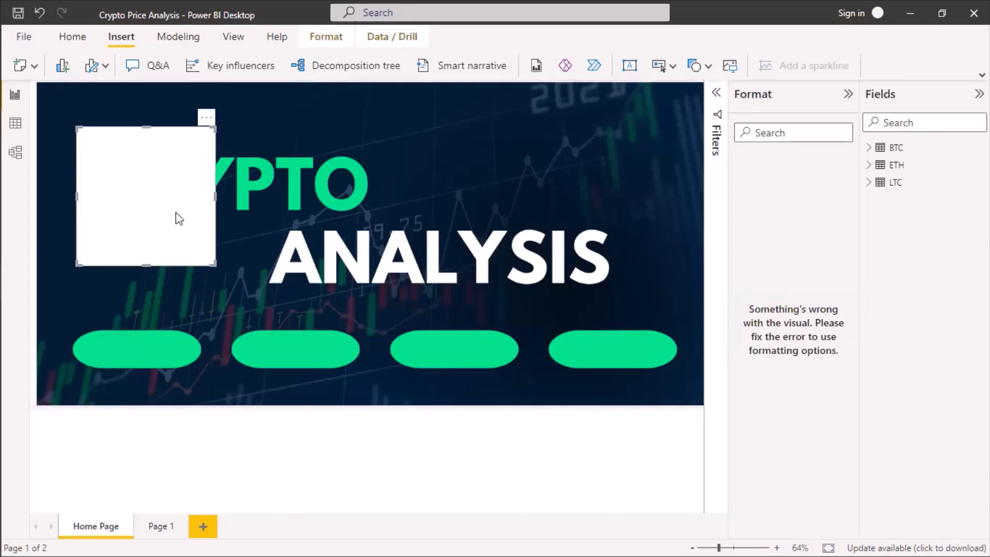
pyautogui.click(140, 174)
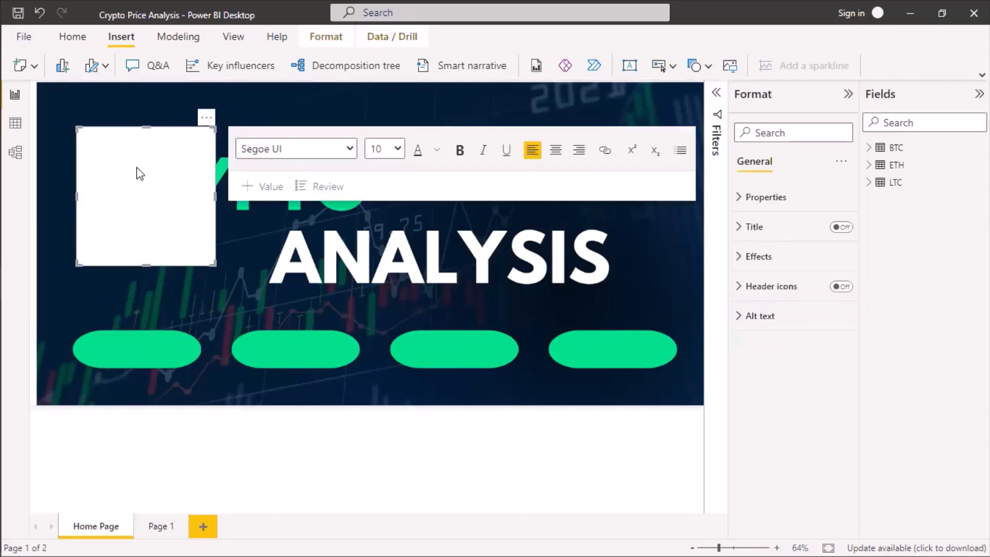
pyautogui.write('HOME')
pyautogui.hotkey('ctrl', 'a')
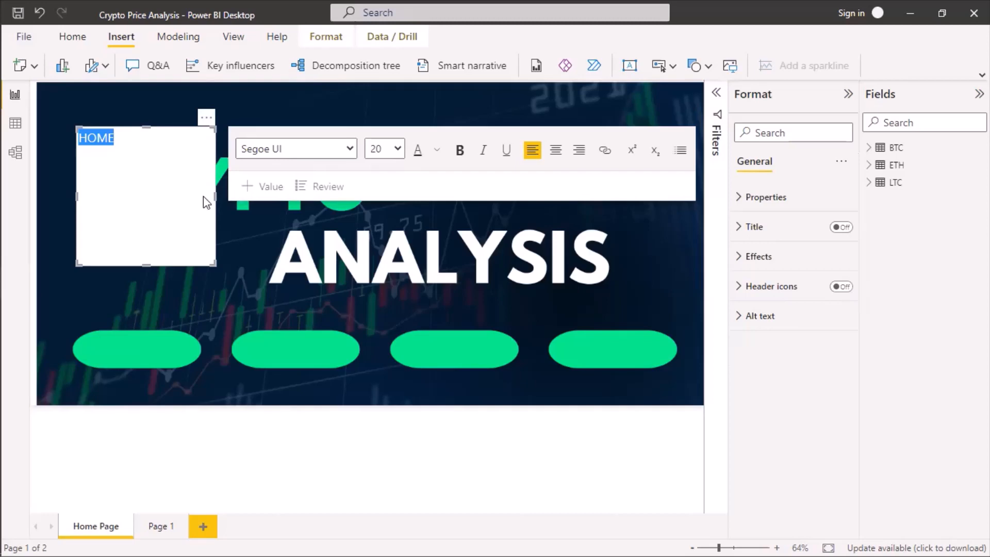
pyautogui.click(351, 154)
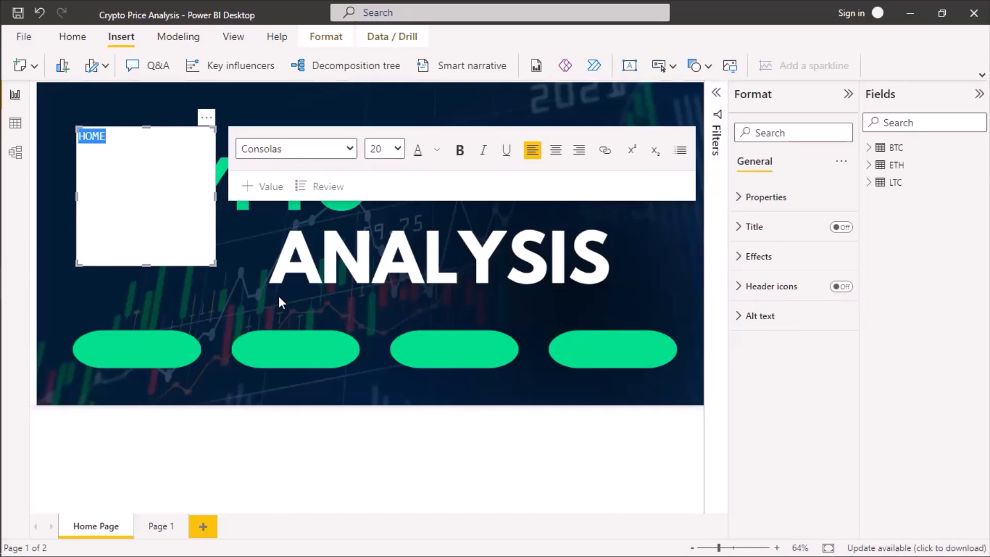
pyautogui.press('Down')
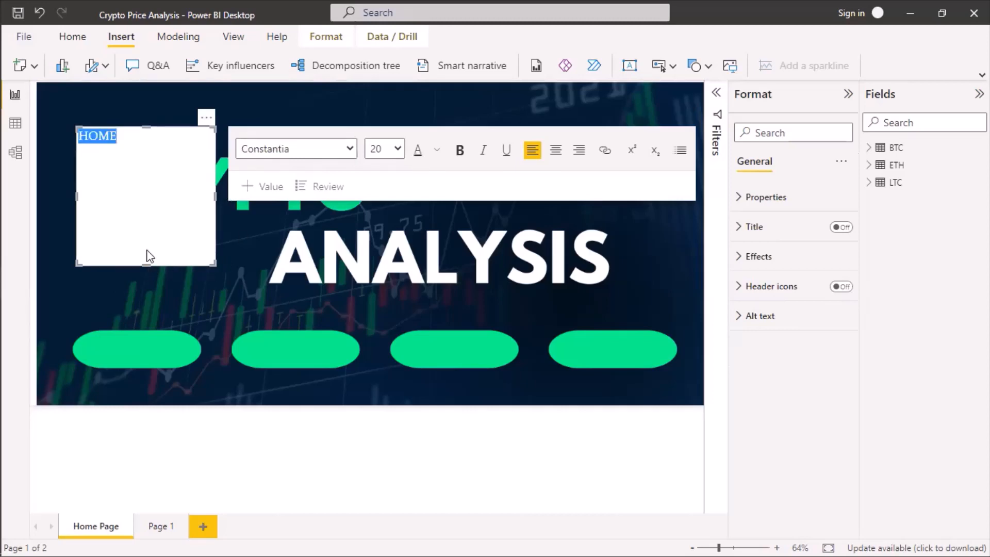
# Shrink the cover image from its left side to clear the area around the HOME text box.
pyautogui.click(124, 205)
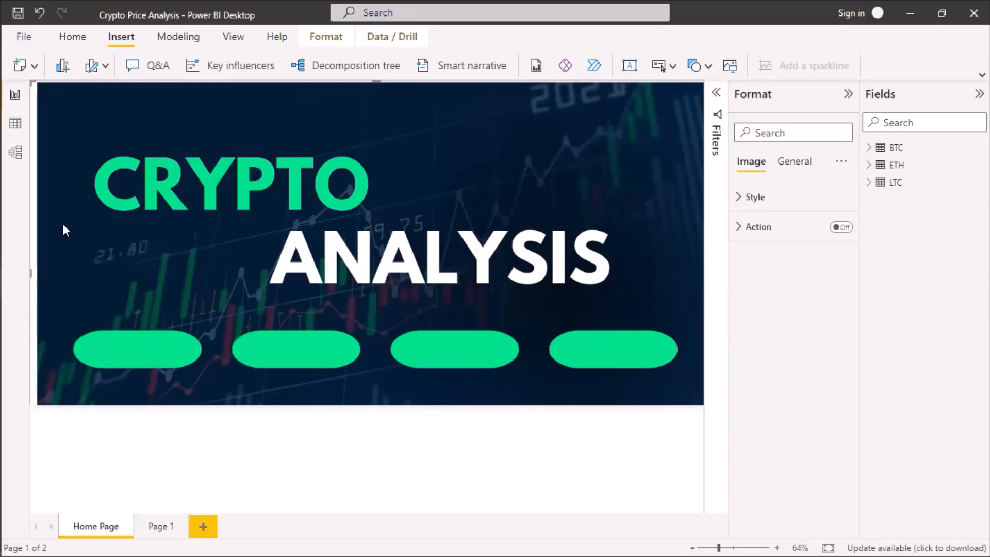
pyautogui.click(26, 243)
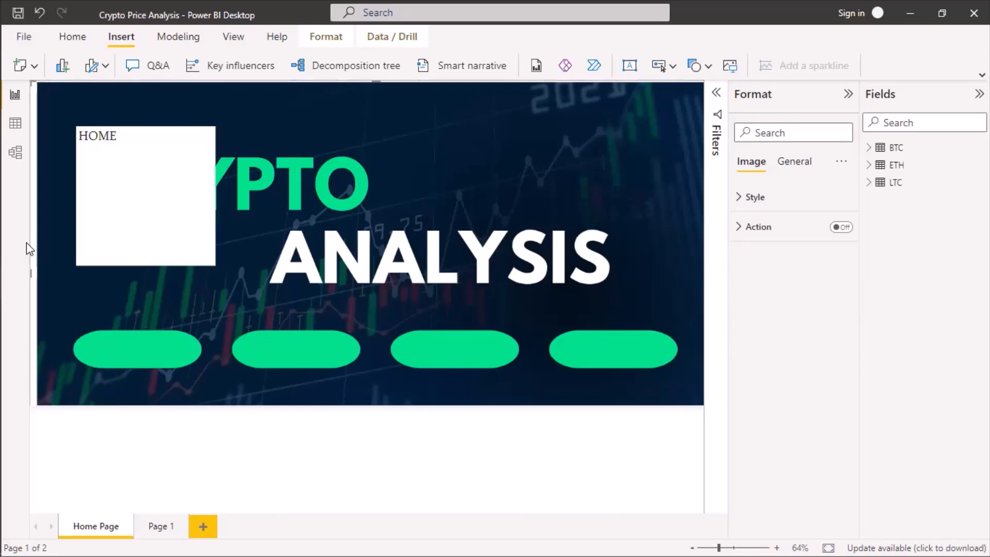
pyautogui.click(26, 242)
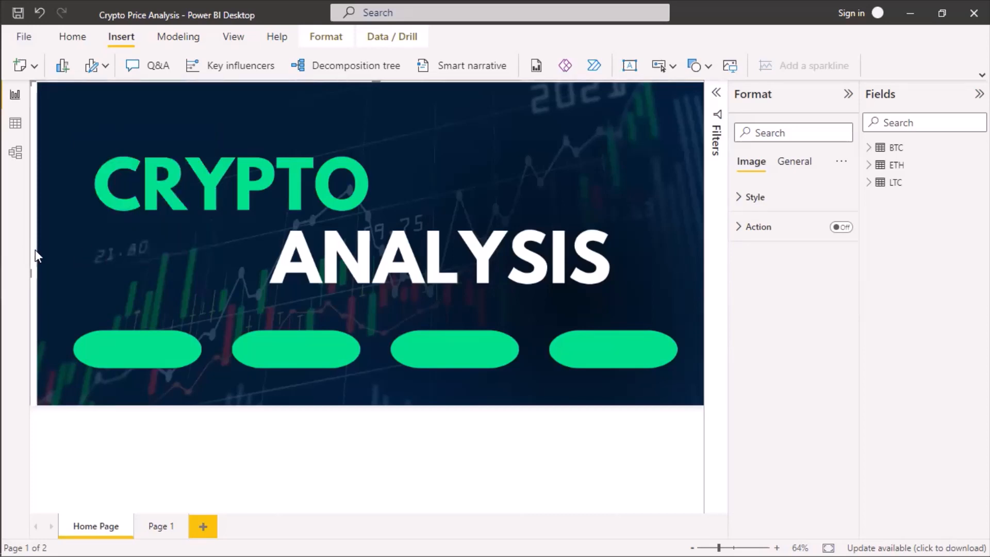
pyautogui.click(29, 292)
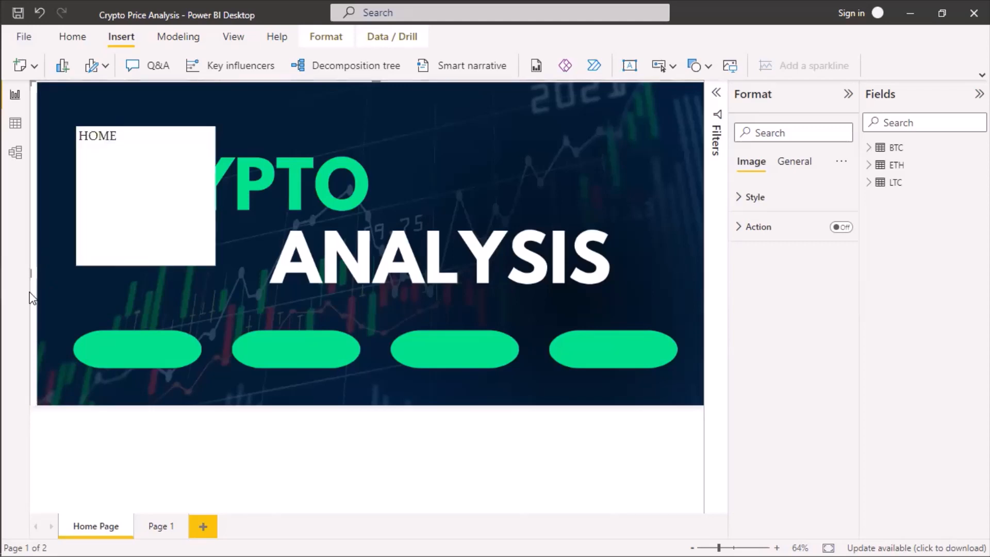
pyautogui.click(29, 292)
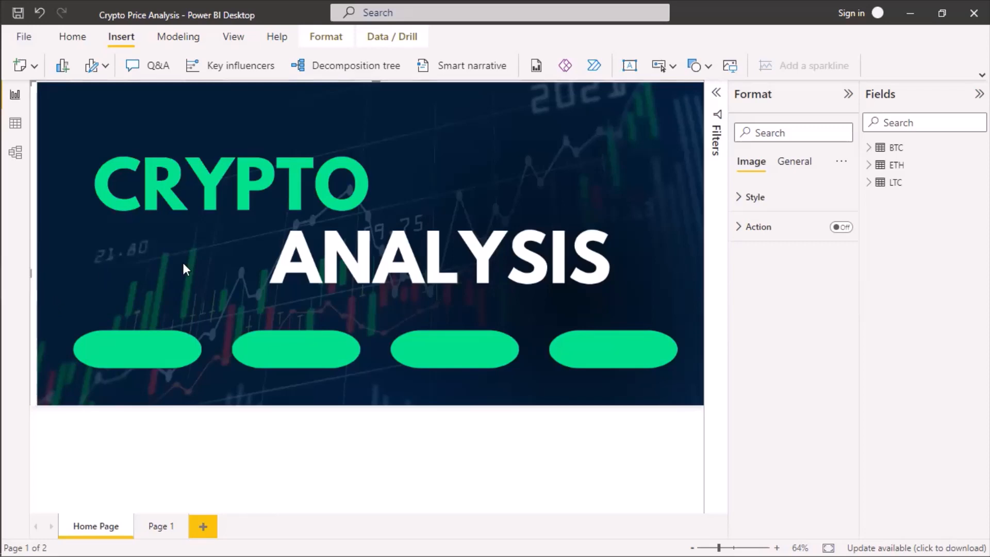
pyautogui.moveTo(31, 274); pyautogui.dragTo(237, 266)
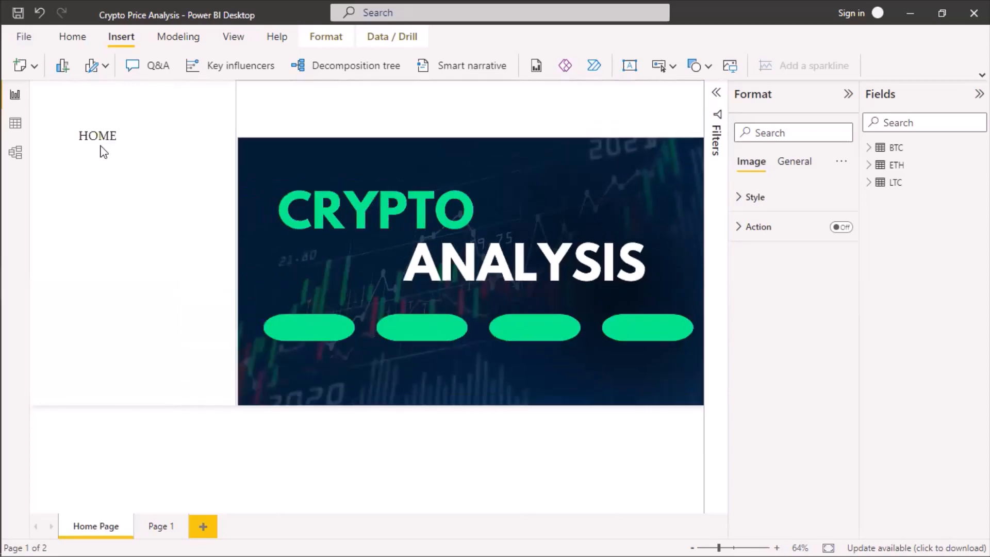
# Shrink the HOME text box to fit its text and place it on the first green pill.
pyautogui.click(150, 265)
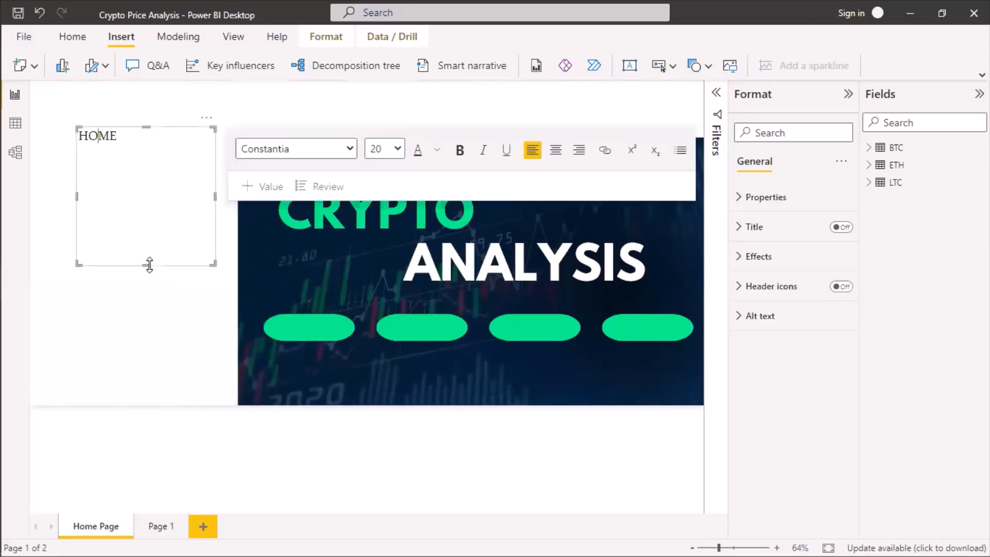
pyautogui.moveTo(150, 265); pyautogui.dragTo(143, 149)
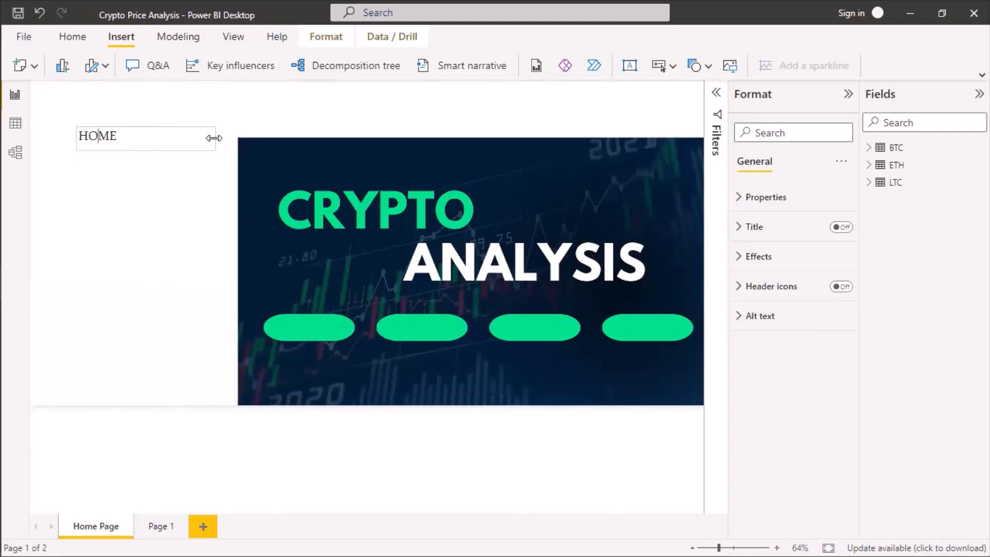
pyautogui.click(153, 141)
pyautogui.moveTo(127, 133); pyautogui.dragTo(99, 146)
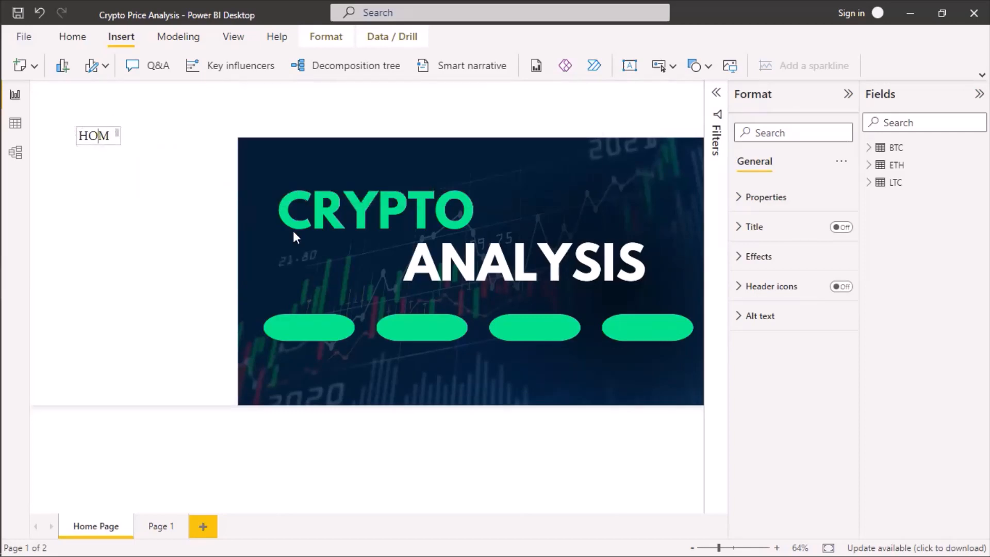
pyautogui.click(98, 135)
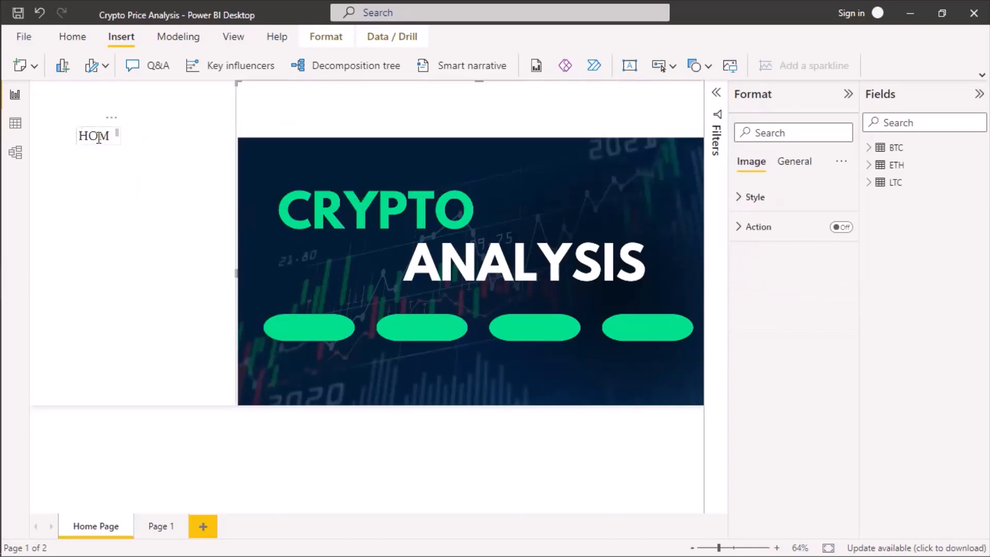
pyautogui.click(121, 135)
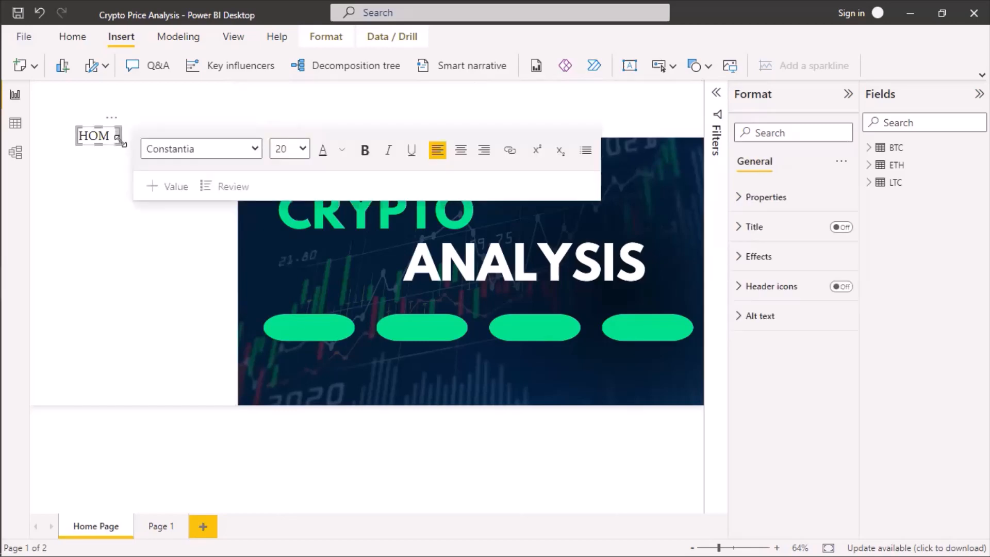
pyautogui.moveTo(121, 135); pyautogui.dragTo(130, 142)
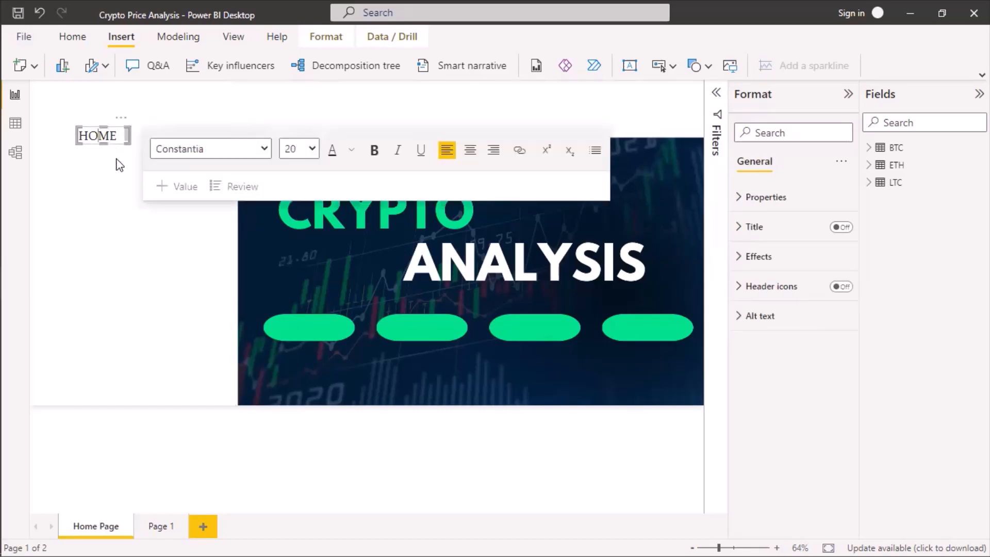
pyautogui.click(121, 149)
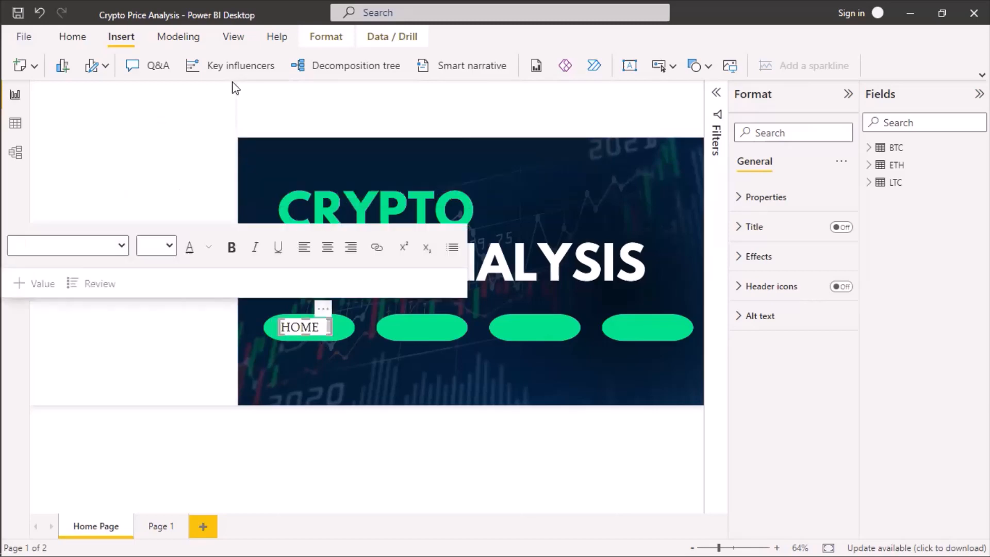
pyautogui.click(296, 328)
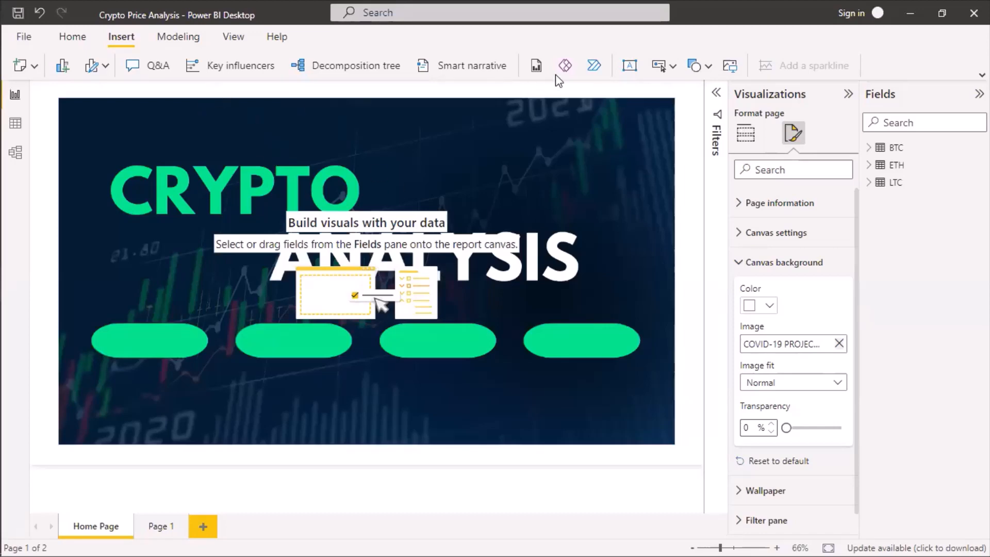
# Insert a text box reading HOME PAGE and format it in bold Times New Roman at size 18.
pyautogui.click(629, 72)
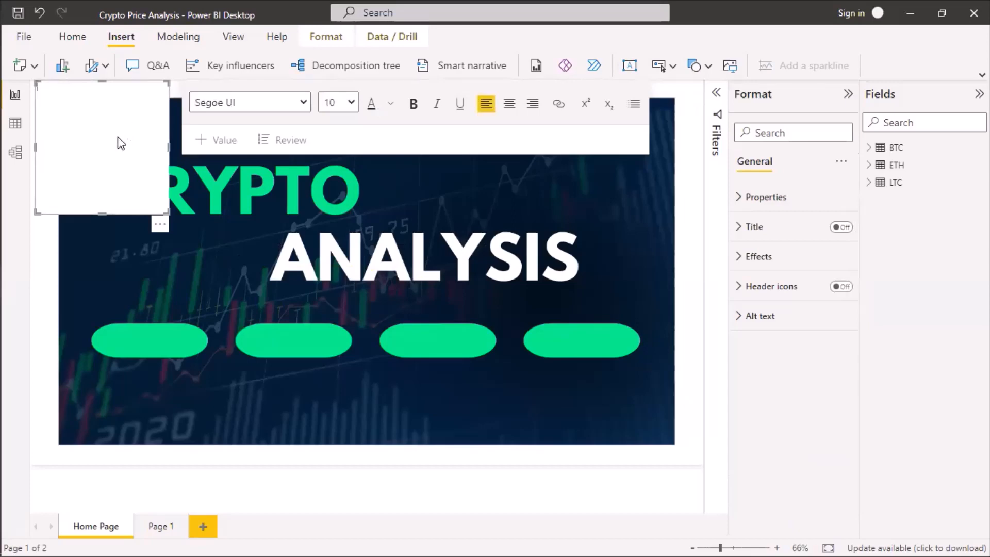
pyautogui.write('HOME PAGE')
pyautogui.hotkey('ctrl', 'a')
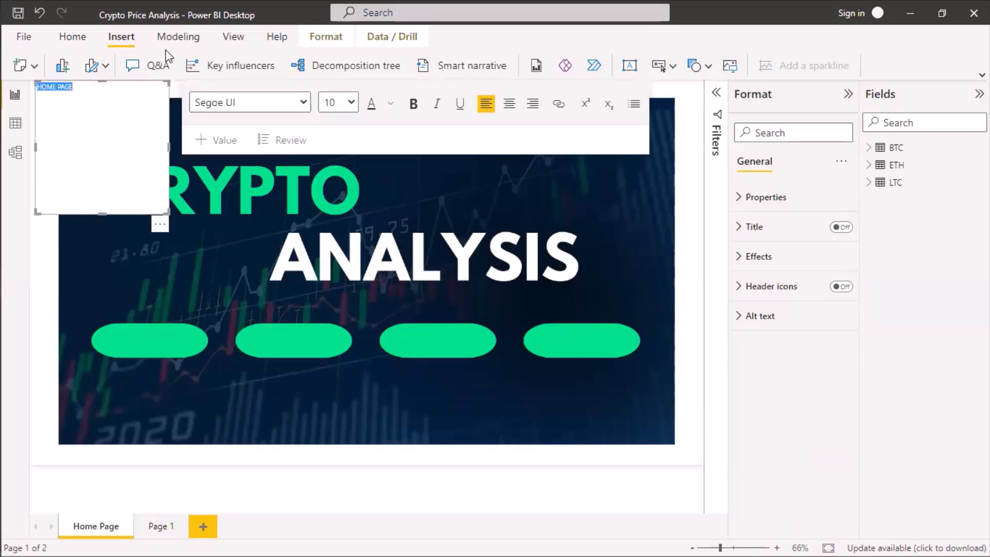
pyautogui.click(354, 105)
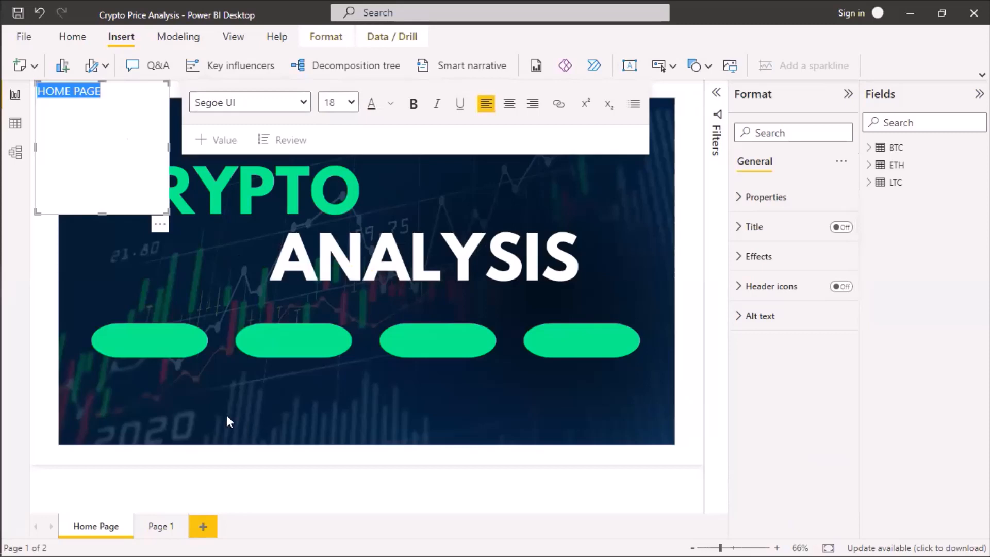
pyautogui.click(413, 104)
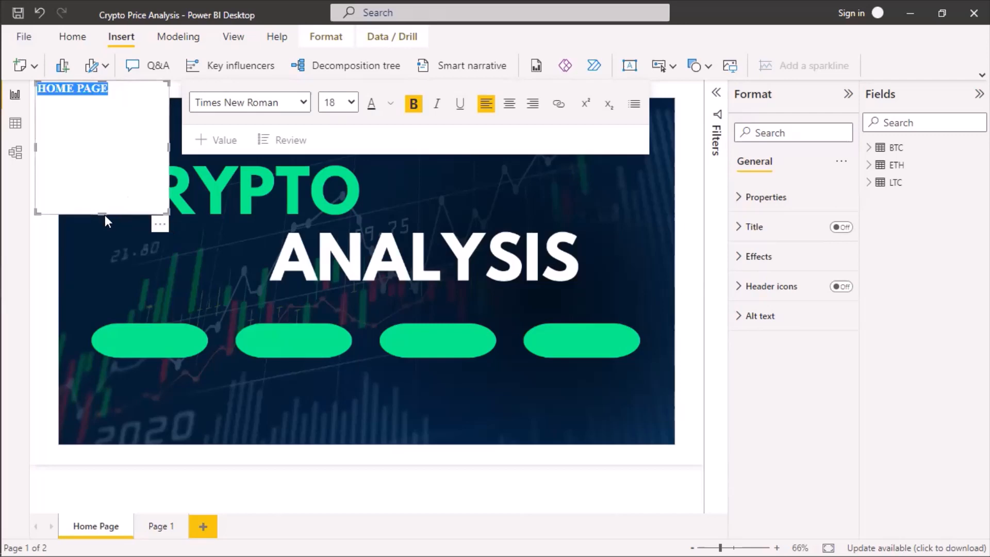
# Shrink the HOME PAGE text box to fit its text and move it onto the first green pill.
pyautogui.moveTo(100, 214); pyautogui.dragTo(98, 99)
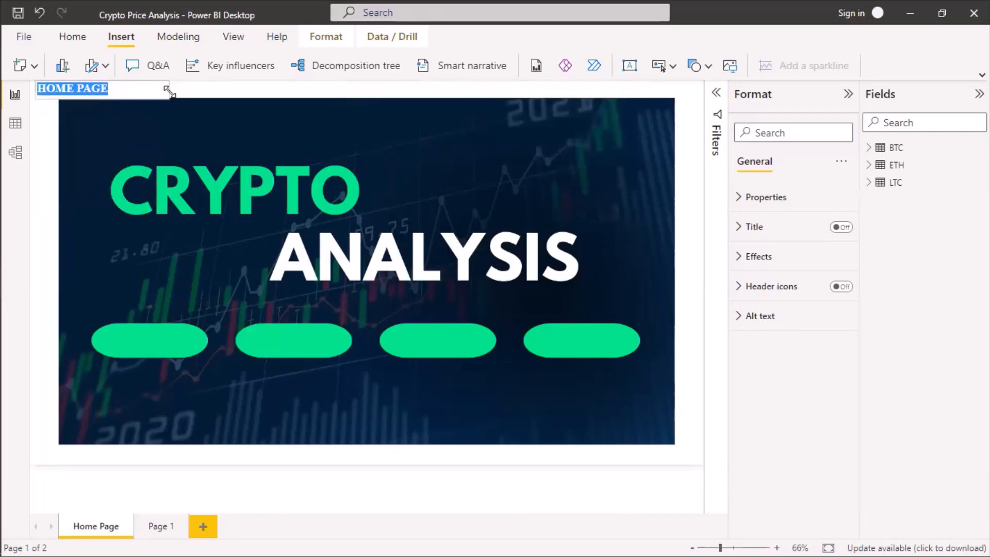
pyautogui.moveTo(170, 91); pyautogui.dragTo(128, 90)
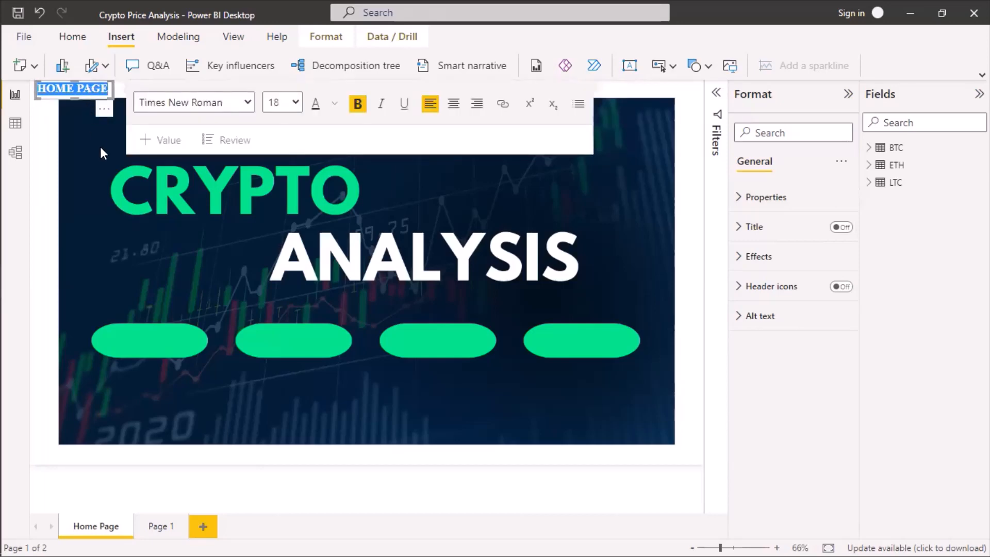
pyautogui.moveTo(106, 112); pyautogui.dragTo(178, 360)
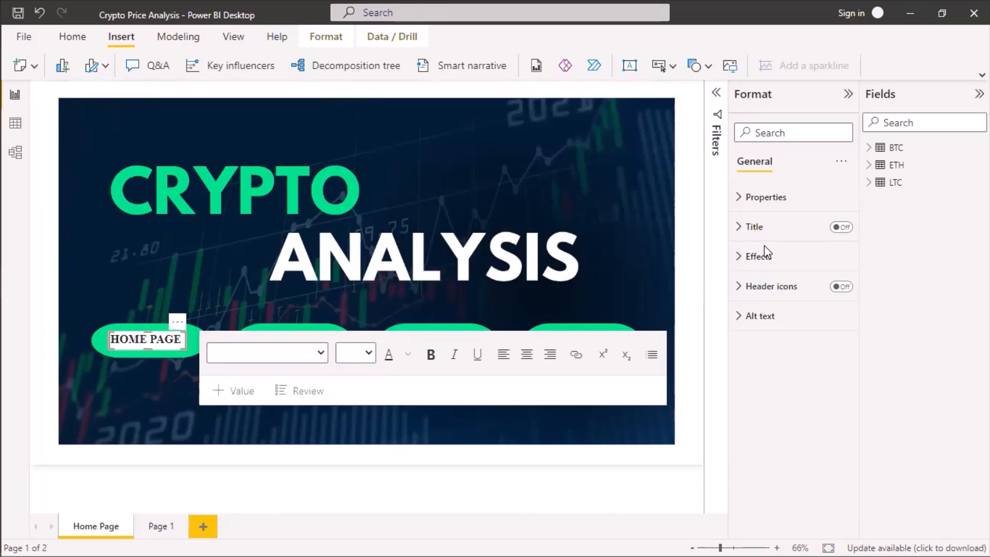
# Turn off the HOME PAGE text box's background, and slightly widen and reposition the box within the first green pill.
pyautogui.click(741, 258)
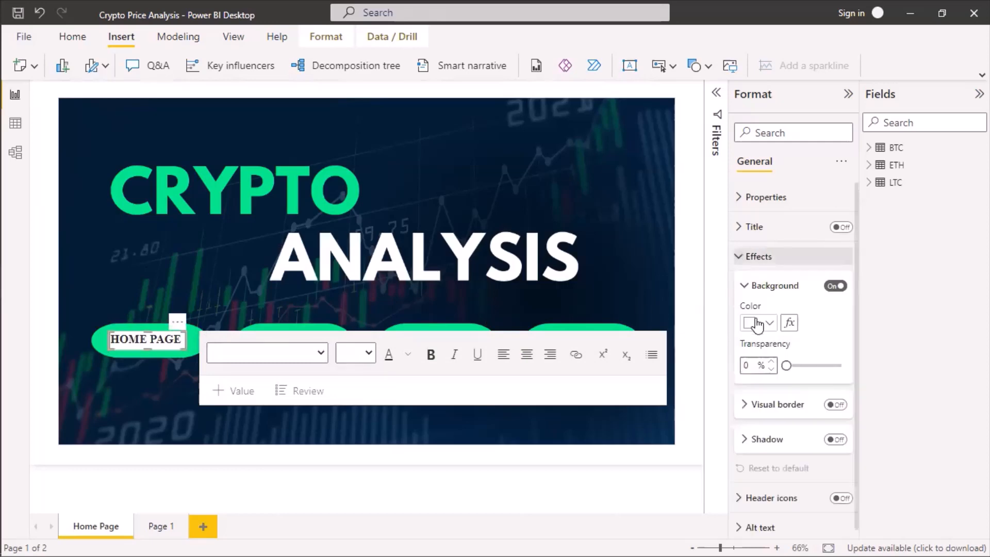
pyautogui.click(835, 287)
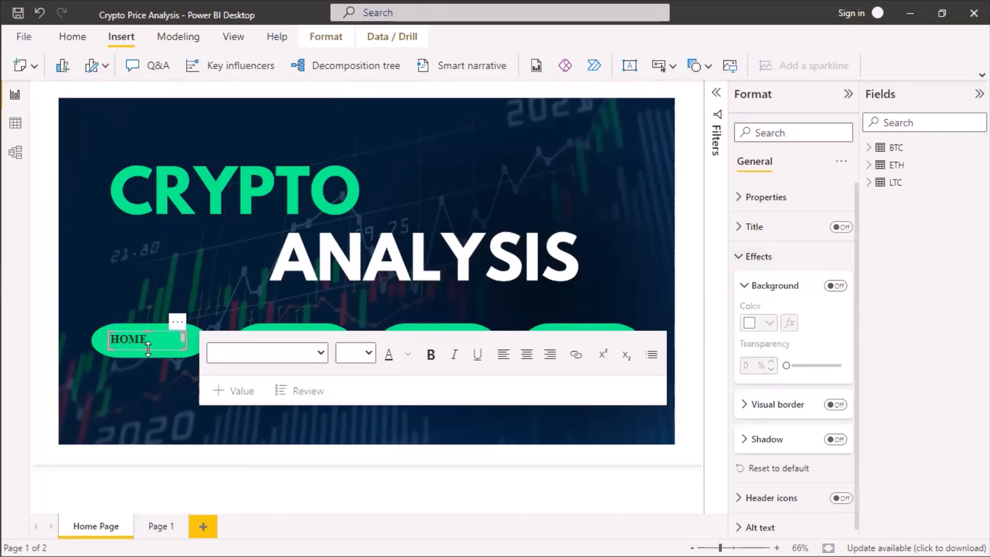
pyautogui.moveTo(184, 340); pyautogui.dragTo(193, 339)
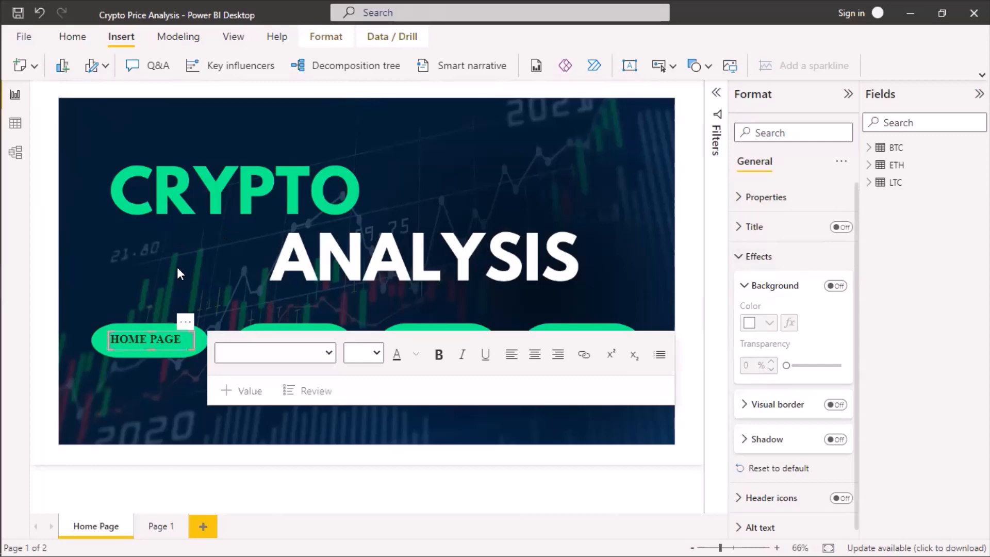
pyautogui.click(132, 350)
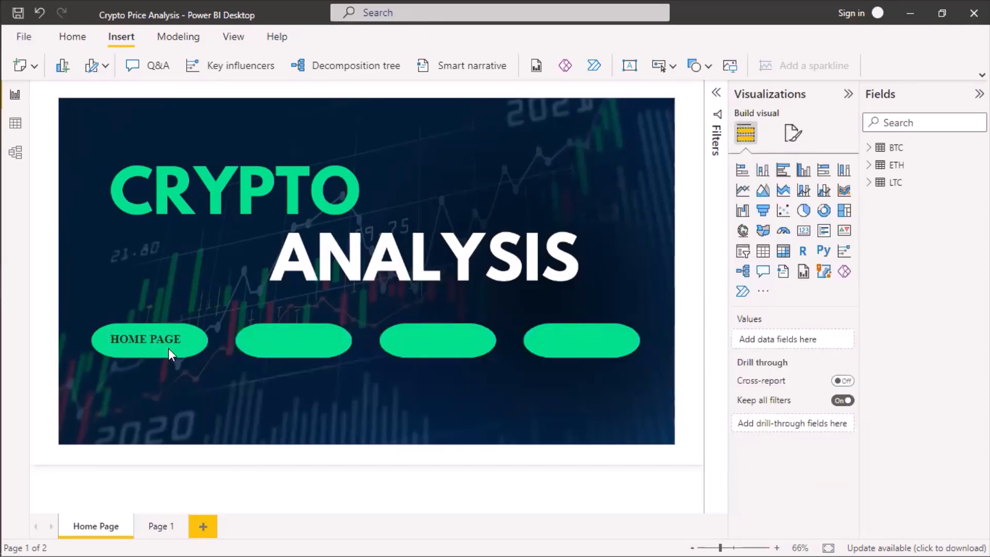
pyautogui.click(168, 348)
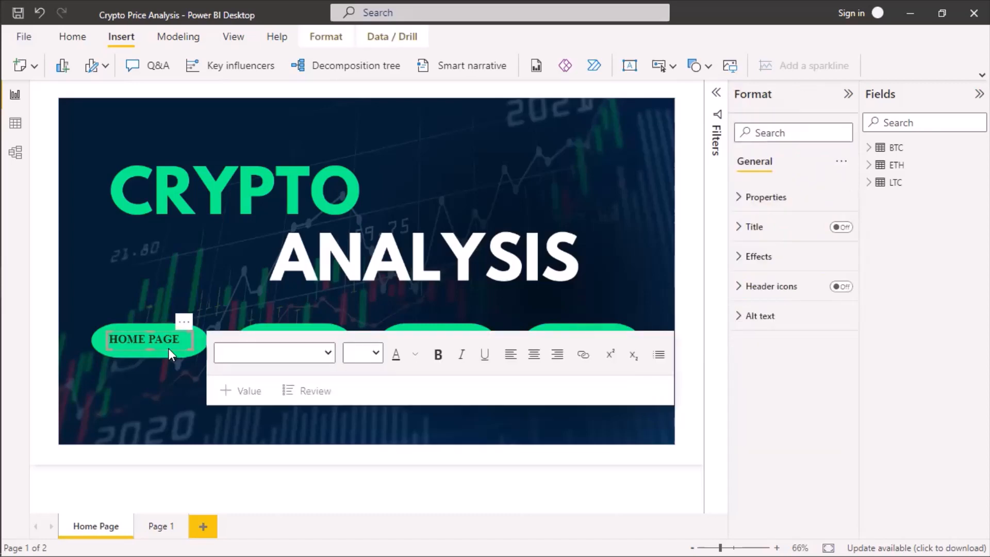
# Nudge the HOME PAGE text box slightly right and down within the first green pill.
pyautogui.press('Right')
pyautogui.press('Right')
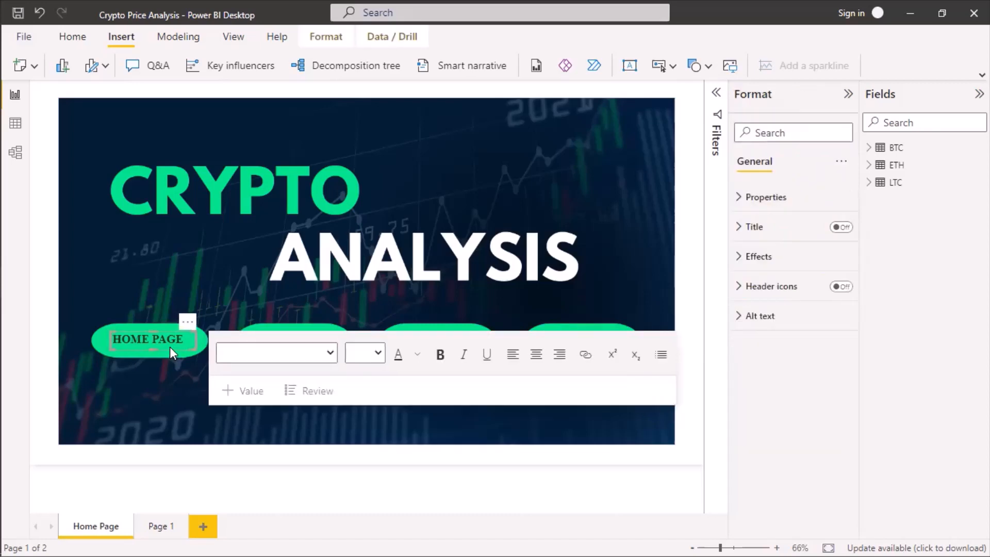
pyautogui.press('Left')
pyautogui.press('Down')
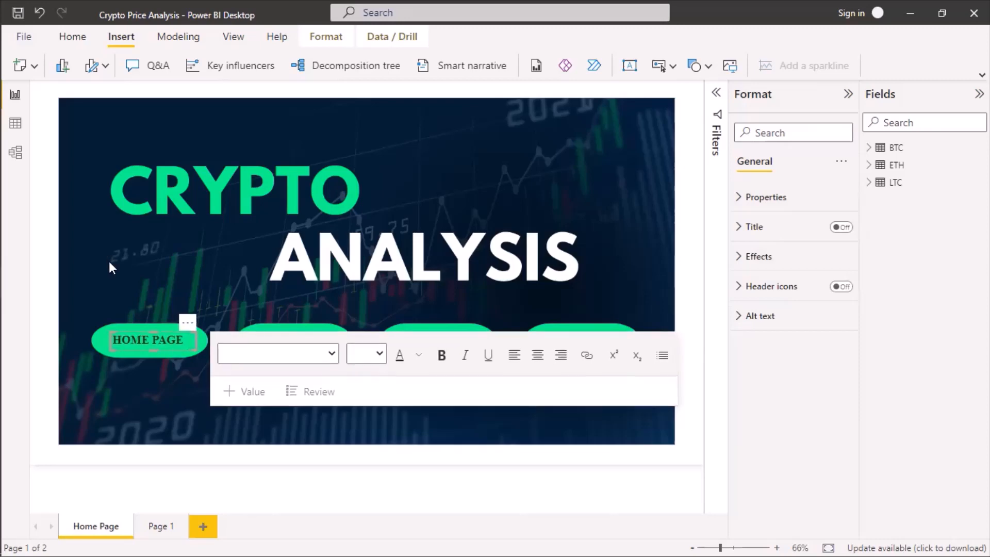
# Duplicate the HOME PAGE text box and place the copy on the second green pill.
pyautogui.click(203, 348)
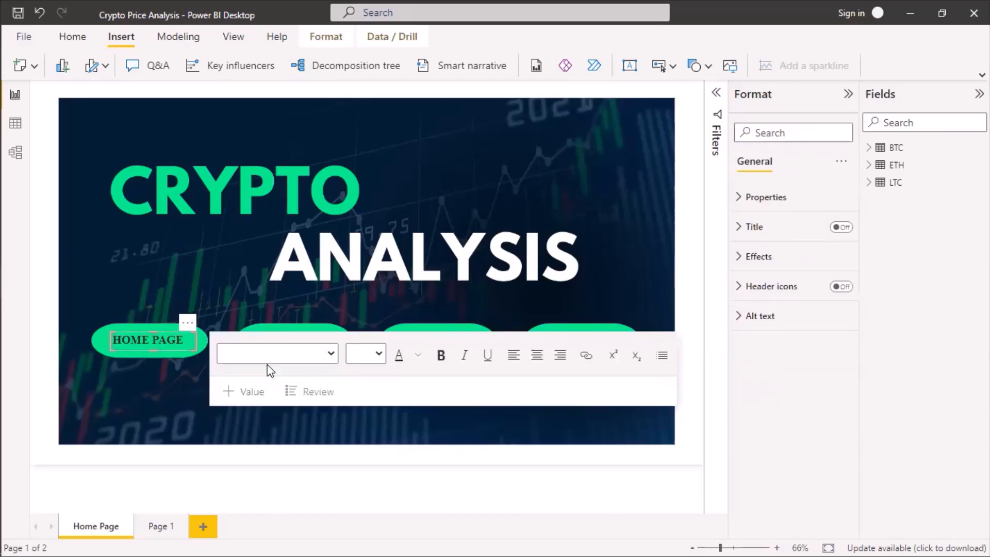
pyautogui.hotkey('ctrl', 'v')
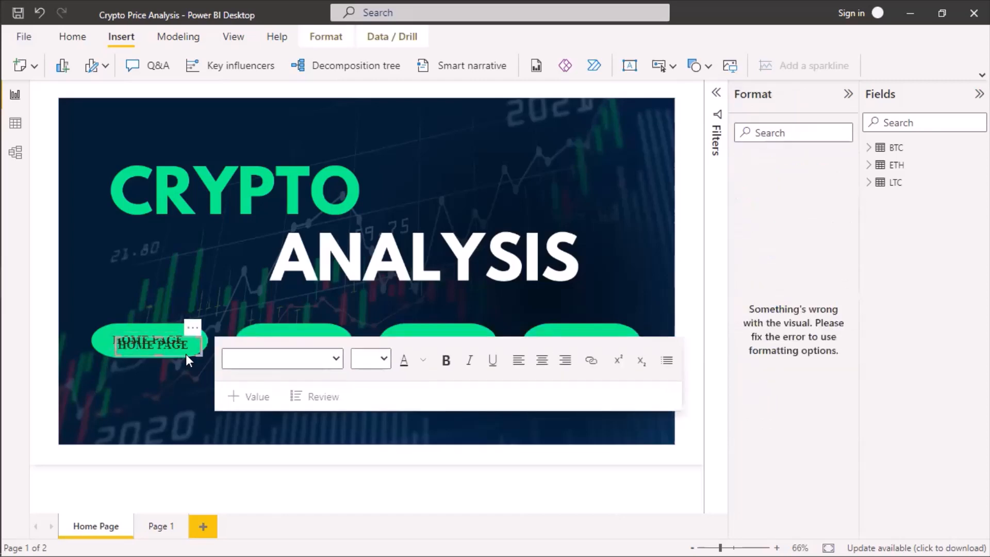
pyautogui.moveTo(186, 354); pyautogui.dragTo(323, 348)
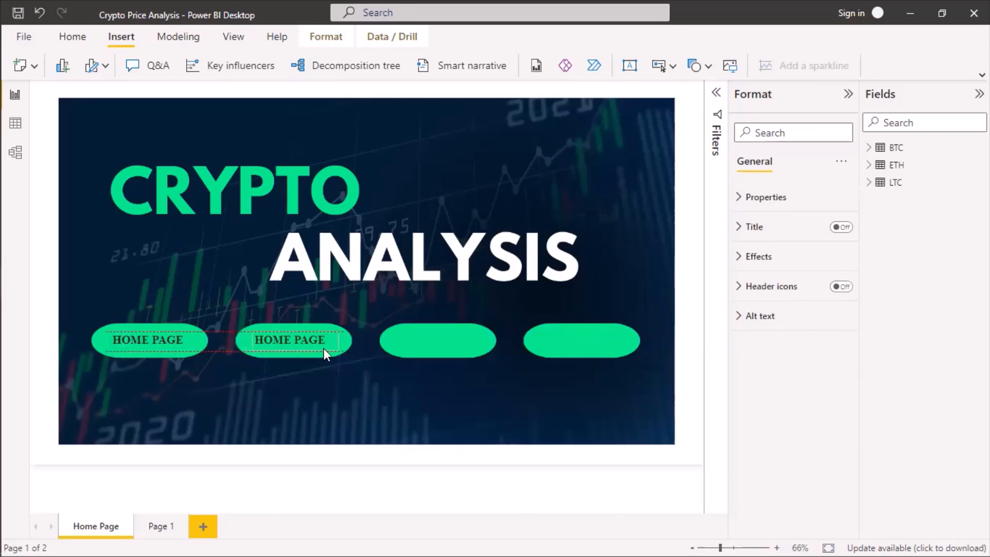
# Replace the text on the second pill with BUSINESS PROBLEM on two lines and enlarge the box to fit both.
pyautogui.click(302, 344)
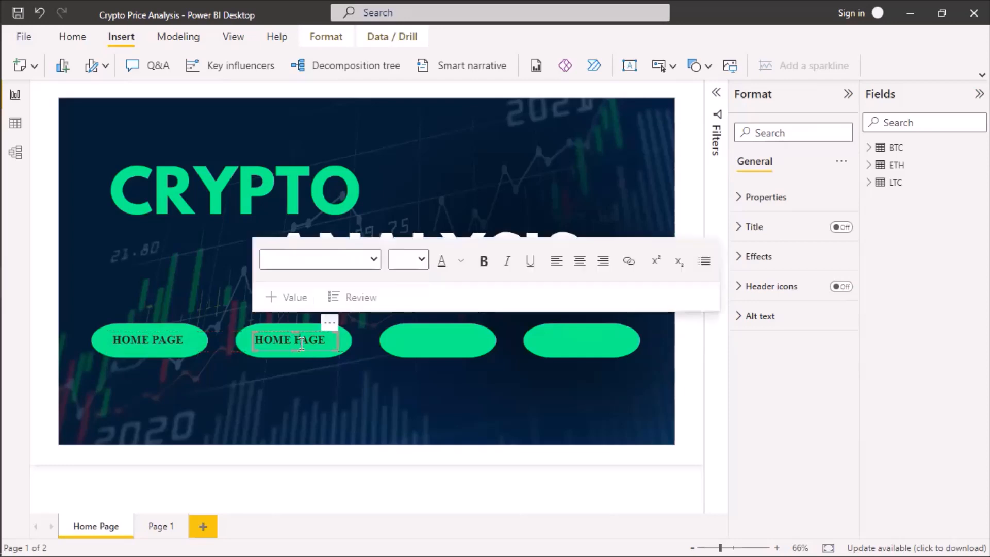
pyautogui.hotkey('ctrl', 'a')
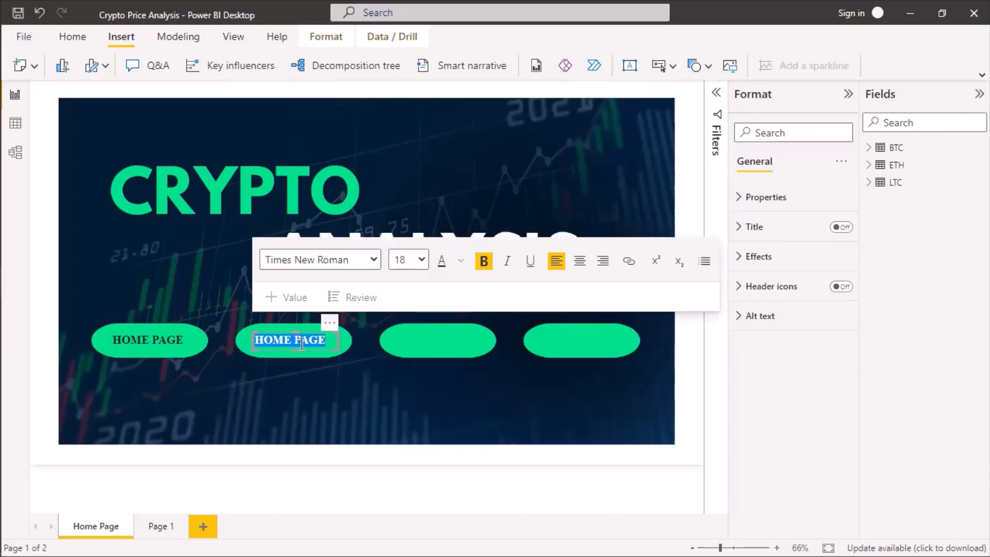
pyautogui.write('BUSINESS')
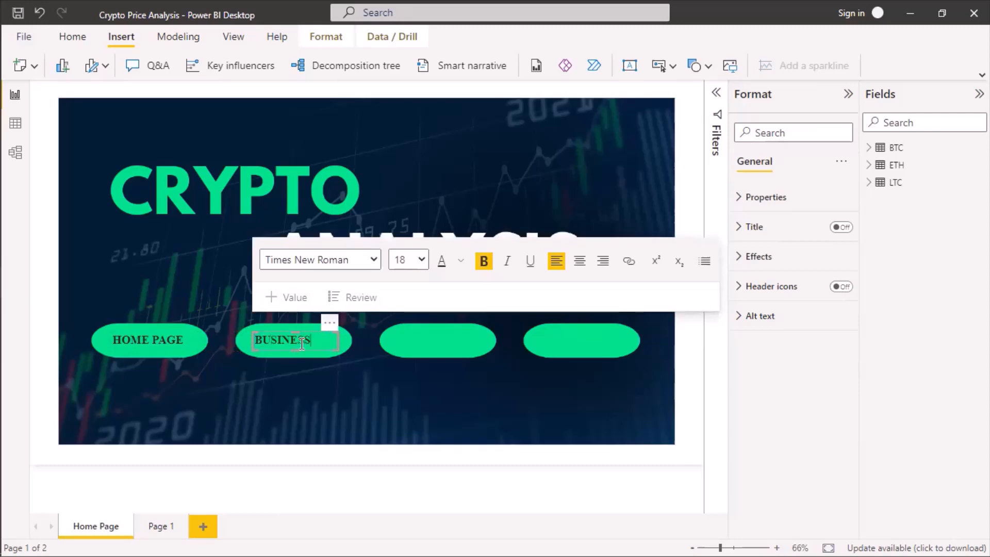
pyautogui.hotkey('ctrl', 'a')
pyautogui.press('BackSpace')
pyautogui.write('PROBLEM')
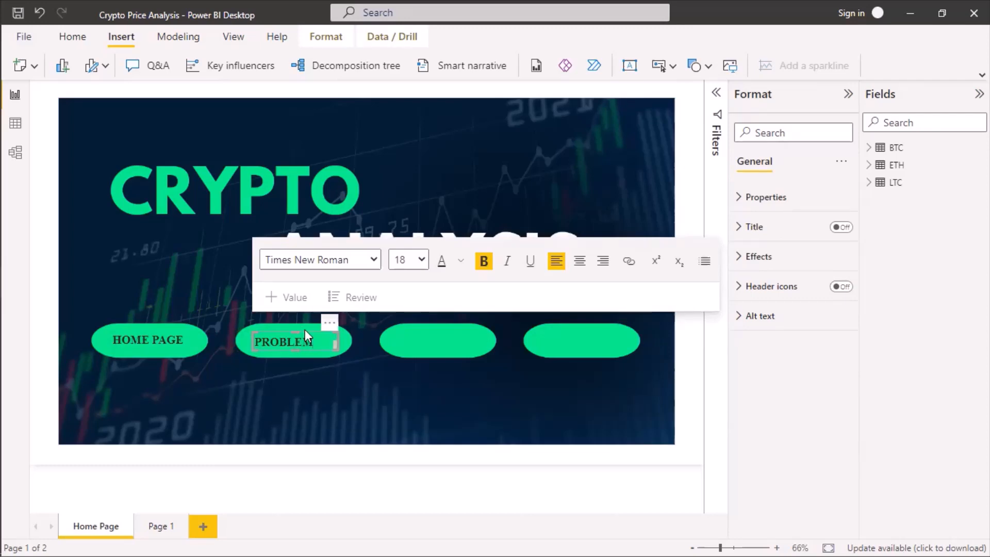
pyautogui.moveTo(296, 333); pyautogui.dragTo(298, 315)
pyautogui.moveTo(325, 348); pyautogui.dragTo(330, 361)
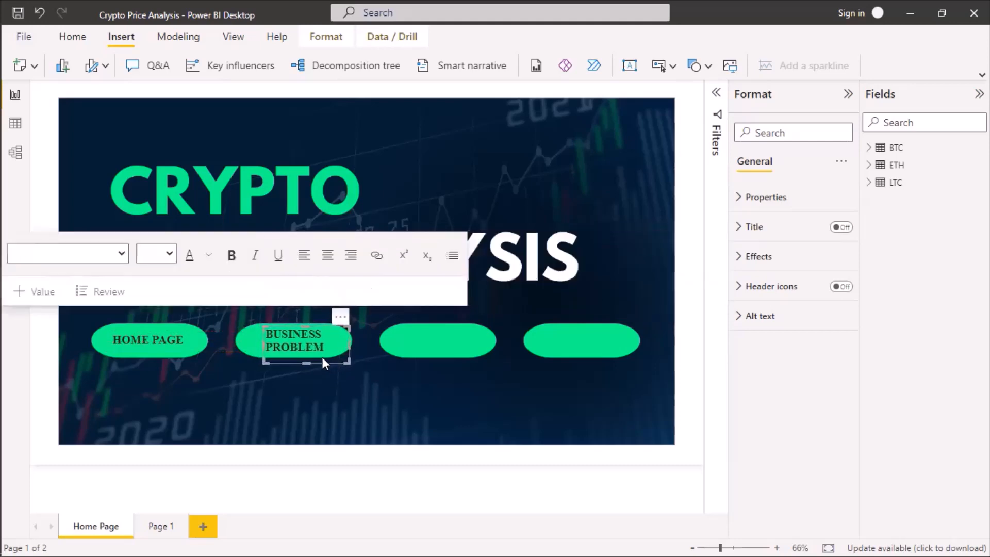
# Widen the second pill's text box and bring BUSINESS PROBLEM onto a single left-aligned line.
pyautogui.click(326, 258)
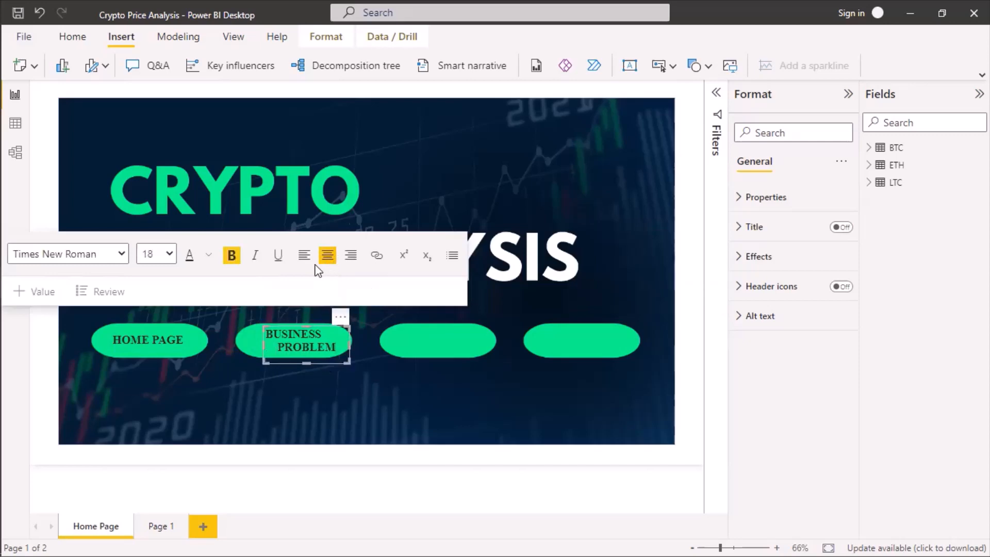
pyautogui.click(303, 255)
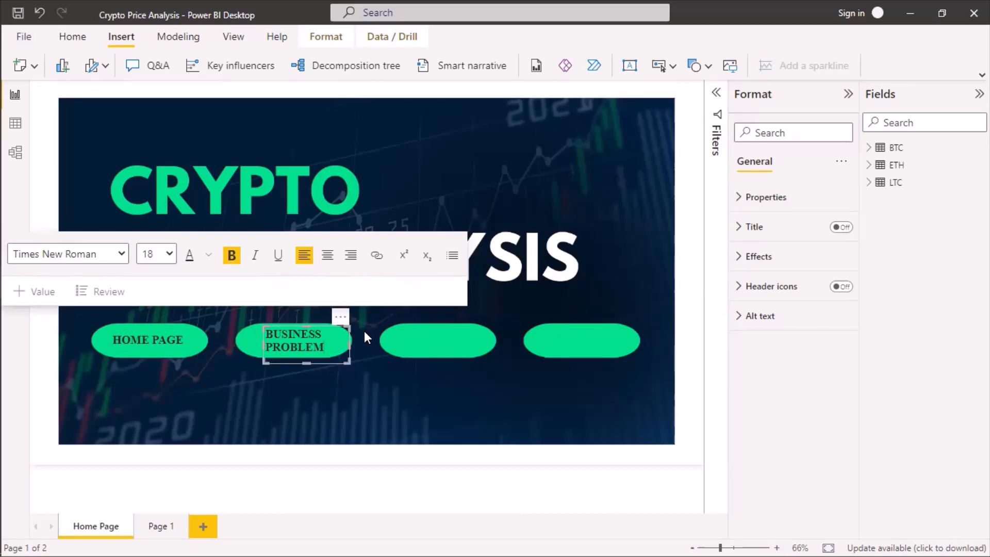
pyautogui.moveTo(245, 343); pyautogui.dragTo(232, 344)
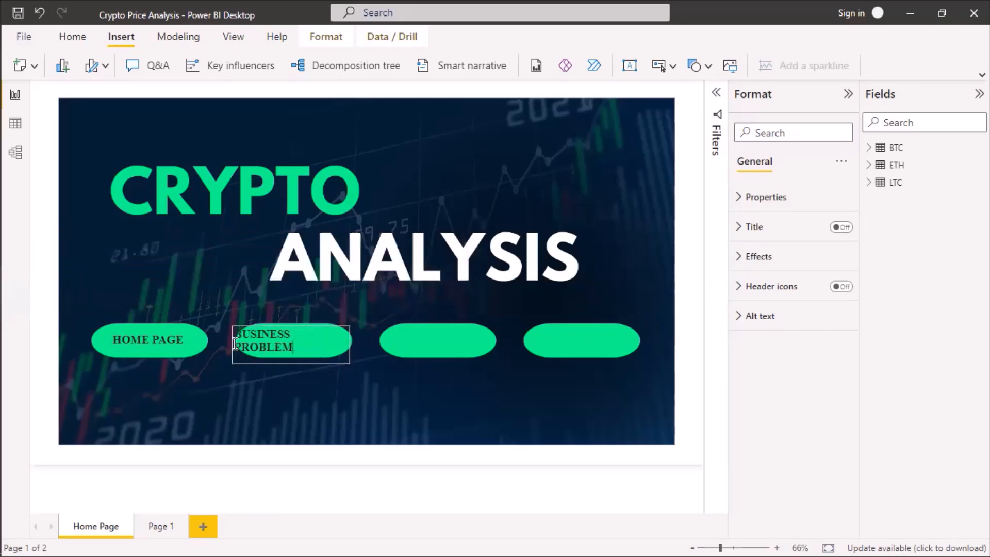
pyautogui.click(234, 344)
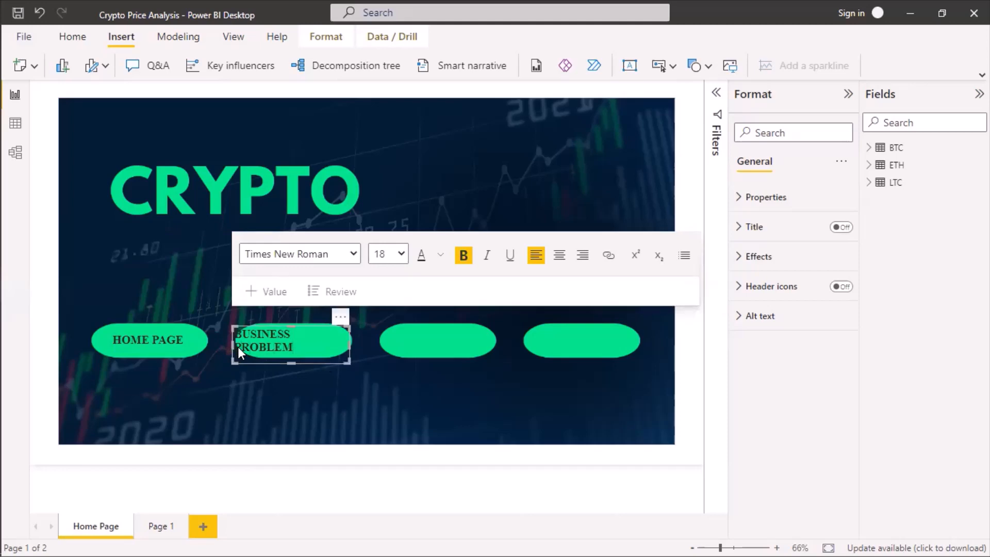
pyautogui.press('BackSpace')
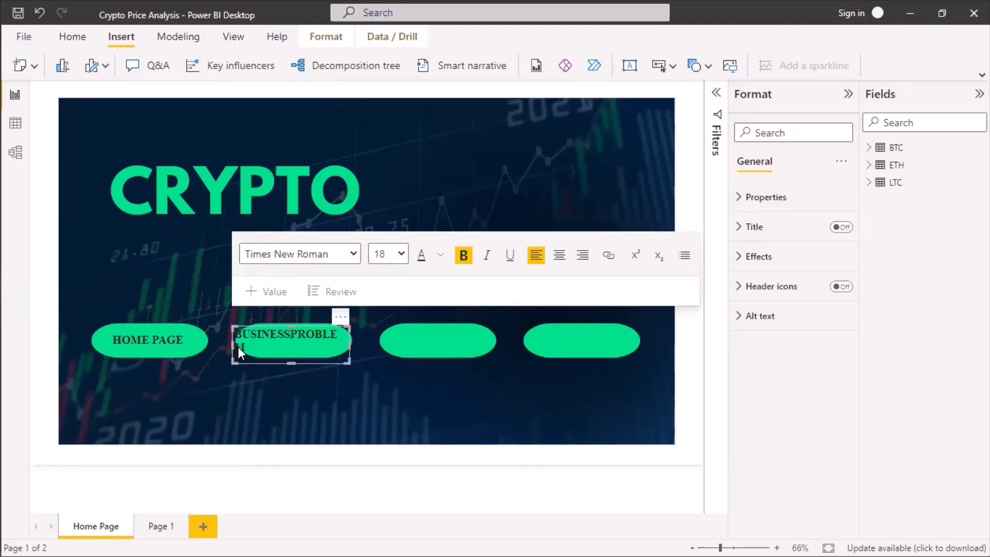
pyautogui.moveTo(349, 345); pyautogui.dragTo(355, 345)
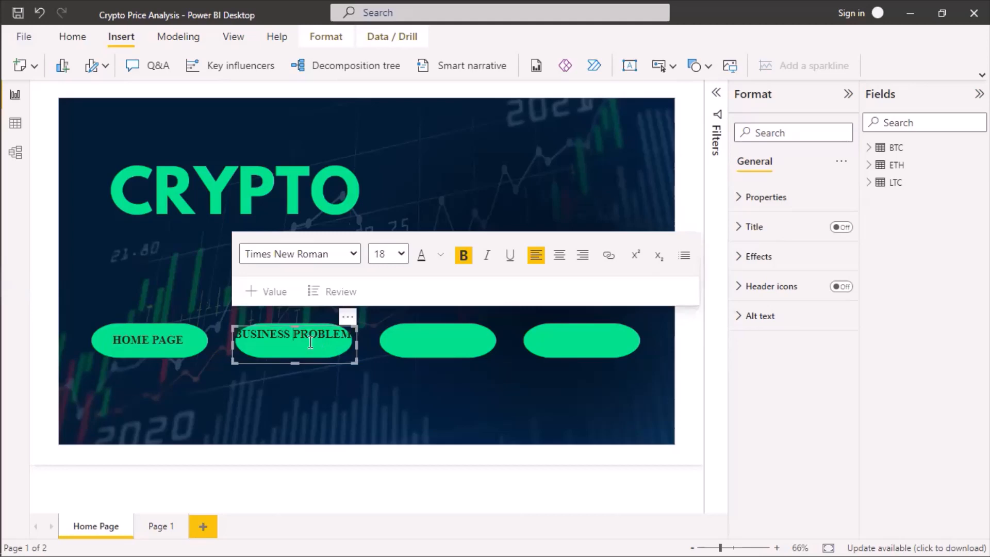
# Set the BUSINESS PROBLEM text to size 16, and shrink and reposition its box on the second pill.
pyautogui.hotkey('ctrl', 'a')
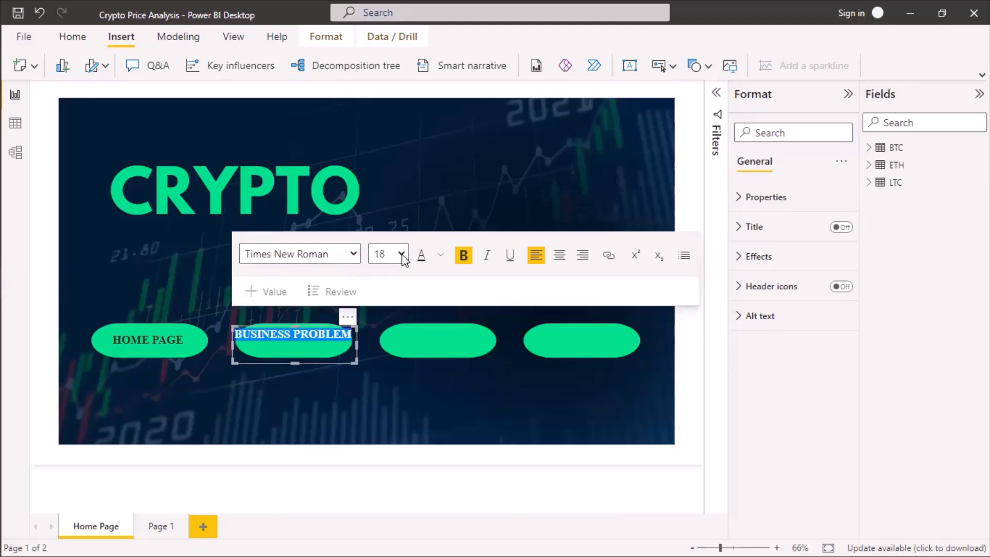
pyautogui.press('Up')
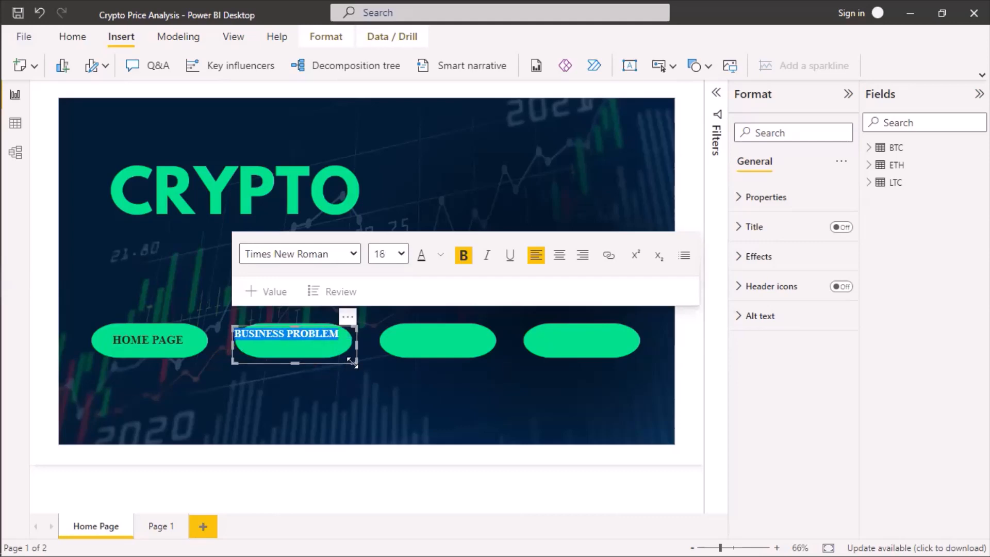
pyautogui.moveTo(312, 363); pyautogui.dragTo(320, 366)
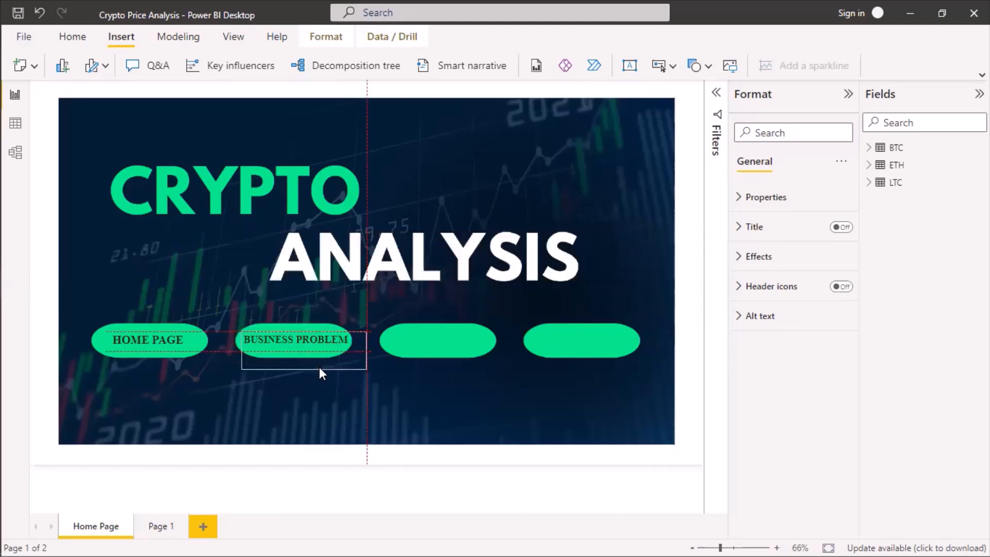
pyautogui.moveTo(320, 364); pyautogui.dragTo(320, 366)
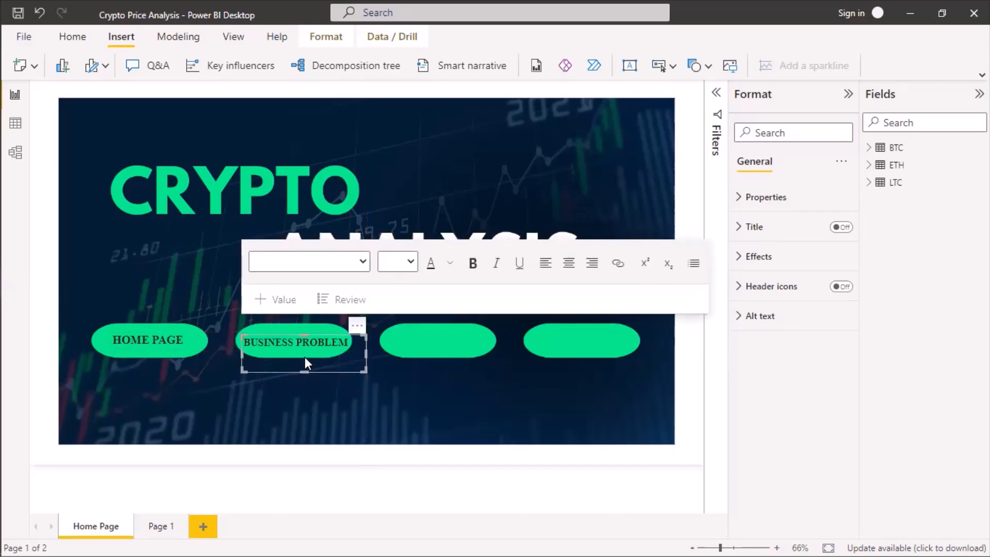
pyautogui.moveTo(305, 372); pyautogui.dragTo(304, 351)
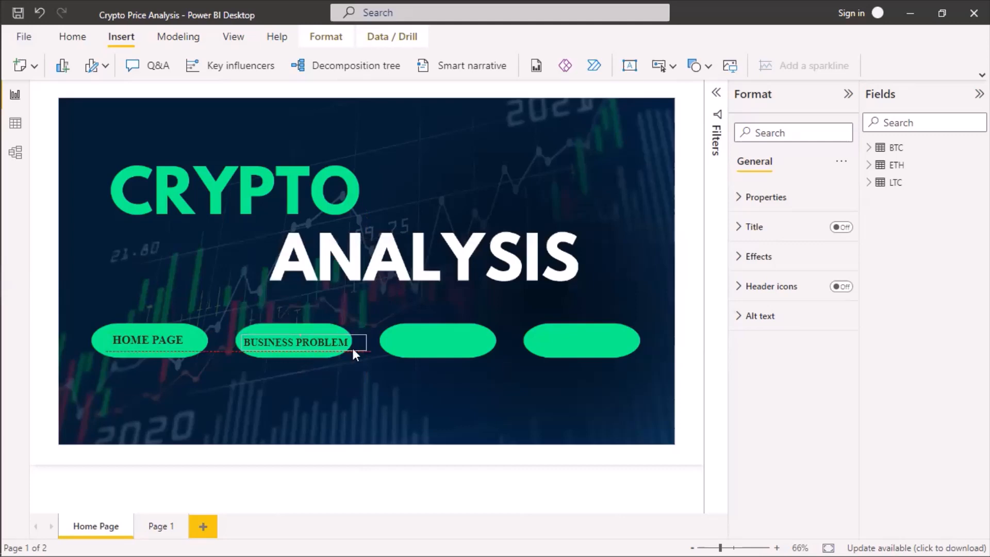
pyautogui.moveTo(364, 341); pyautogui.dragTo(355, 342)
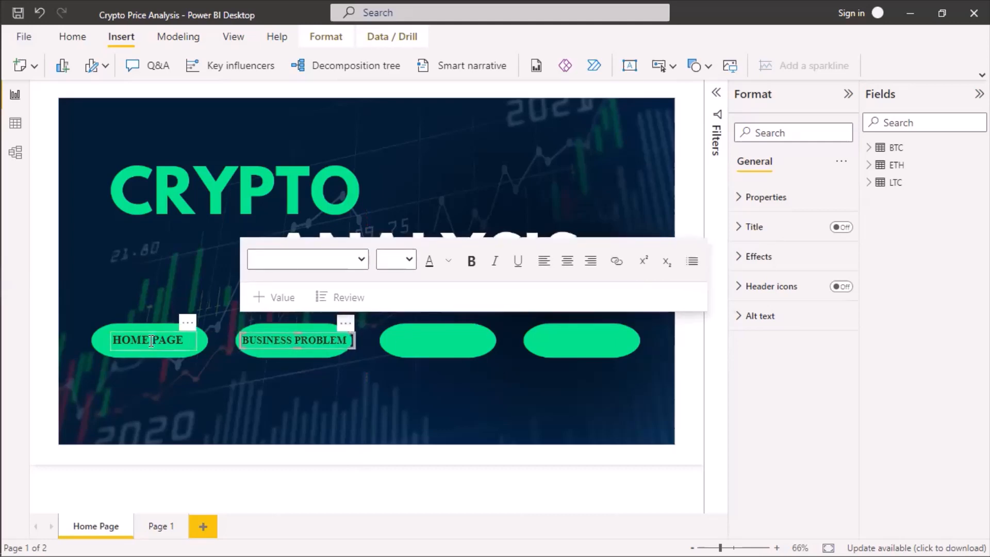
# Set the HOME PAGE text to size 16 and narrow its box to fit the text.
pyautogui.click(187, 338)
pyautogui.hotkey('ctrl', 'a')
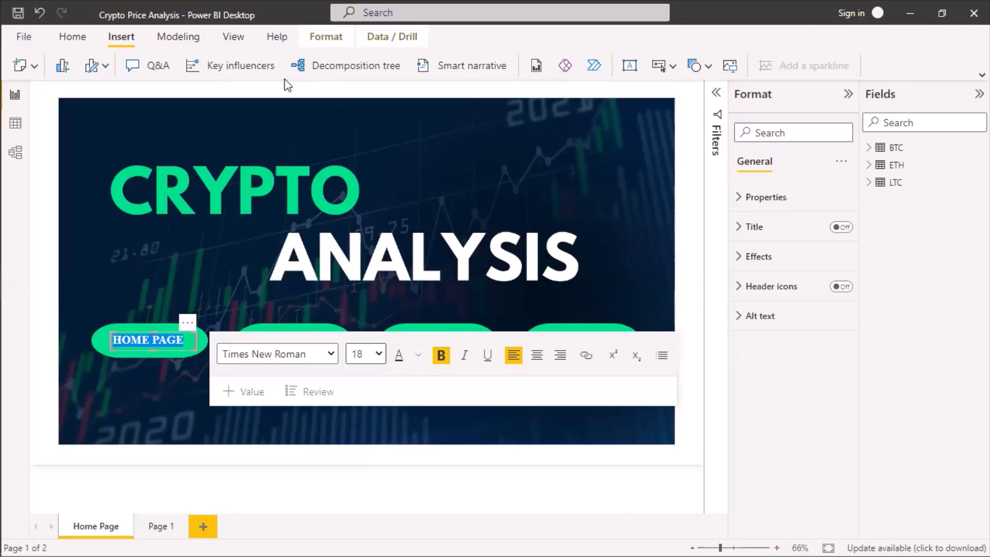
pyautogui.press('Up')
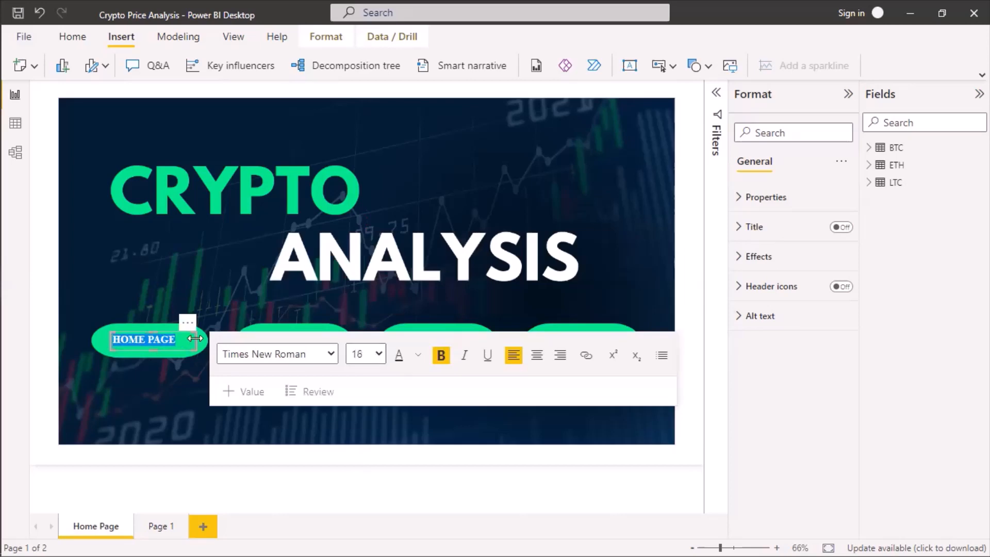
pyautogui.moveTo(196, 339); pyautogui.dragTo(186, 339)
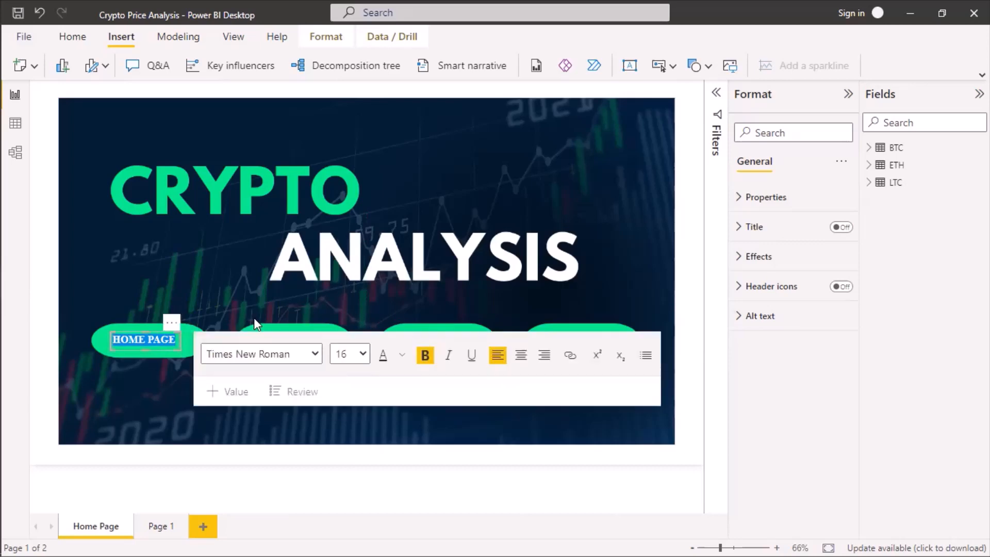
pyautogui.click(141, 359)
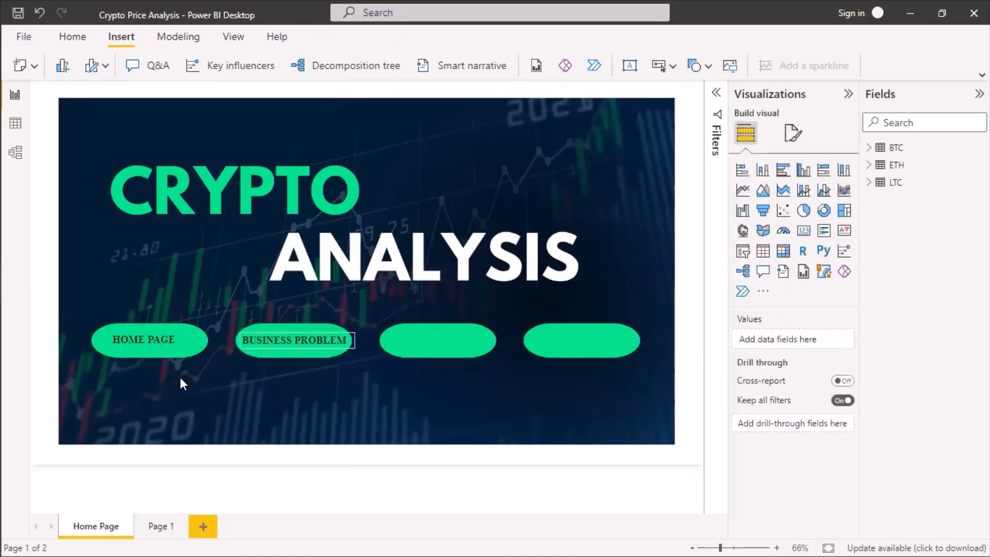
# Move the resized HOME PAGE text box slightly right and down to center it in the first pill.
pyautogui.click(178, 347)
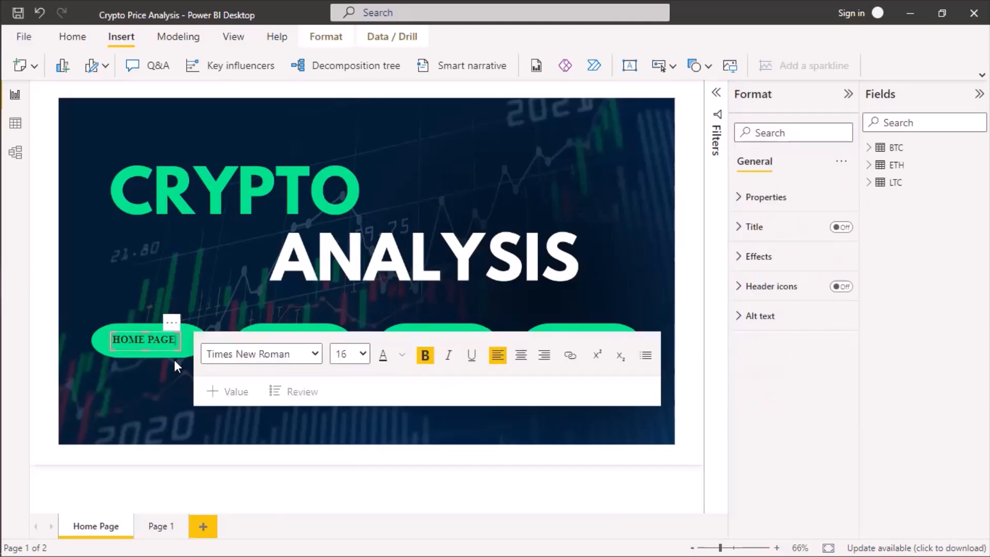
pyautogui.click(164, 350)
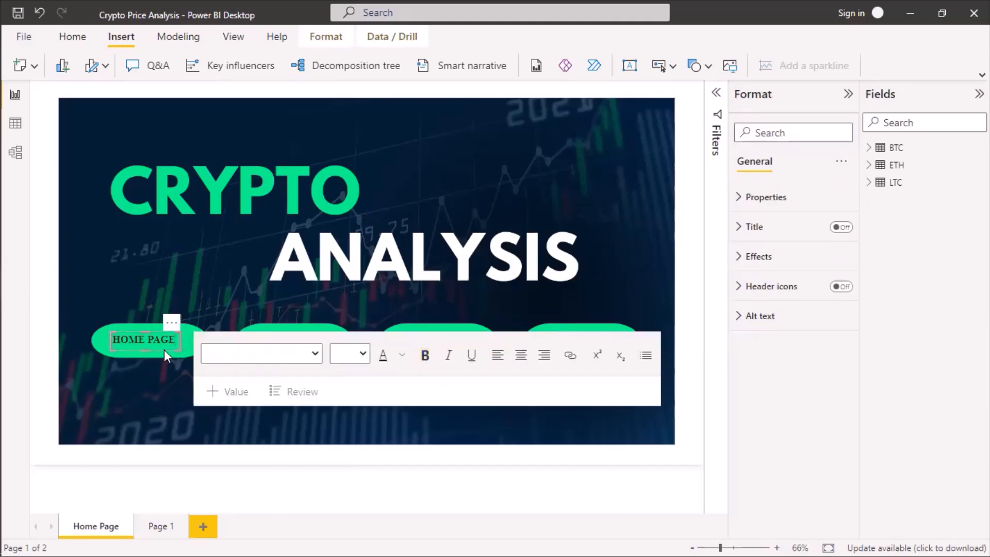
pyautogui.press('Right')
pyautogui.press('Right')
pyautogui.press('Right')
pyautogui.press('Right')
pyautogui.press('Right')
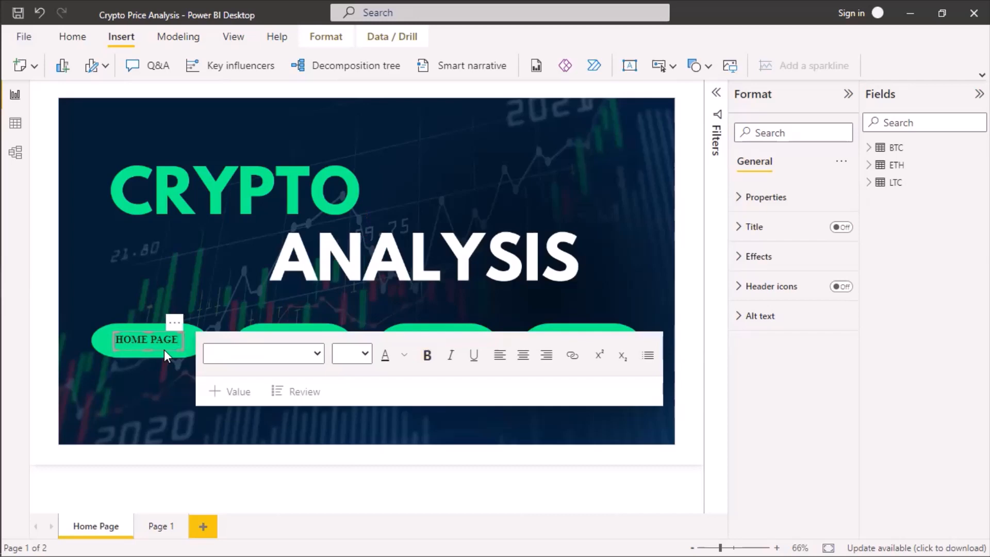
pyautogui.press('Down')
pyautogui.press('Down')
pyautogui.press('Down')
pyautogui.press('Down')
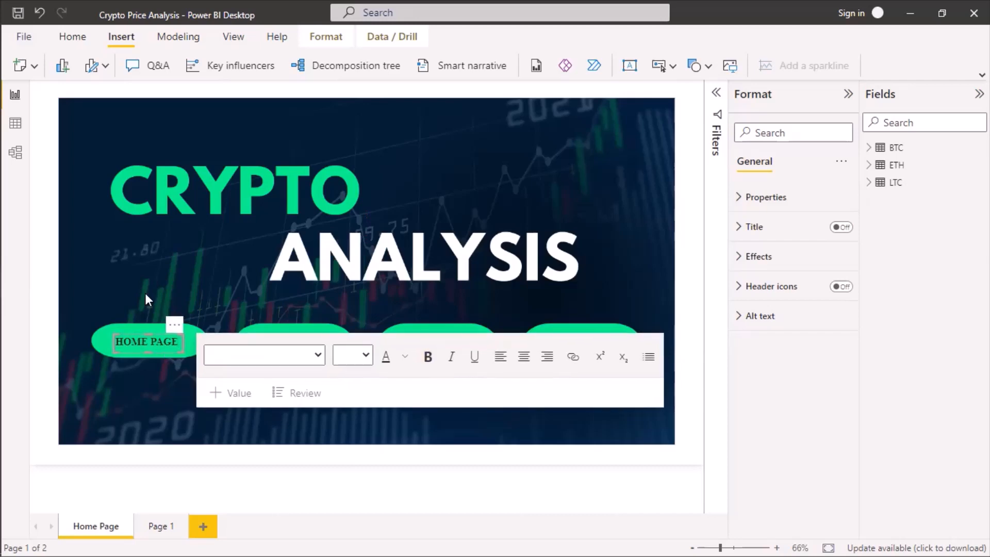
pyautogui.click(126, 268)
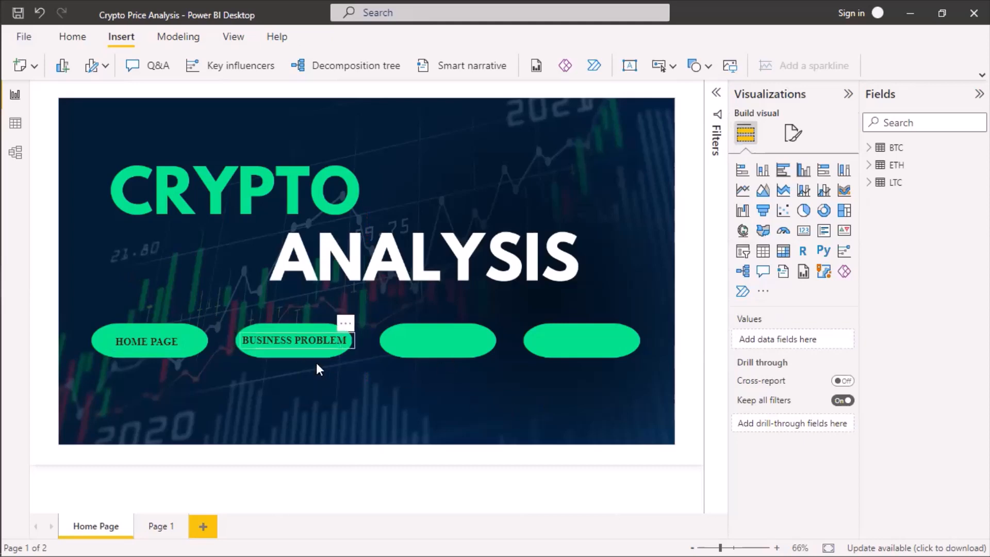
# Copy the size 16 HOME PAGE text box and place the duplicate on the third green pill.
pyautogui.click(172, 351)
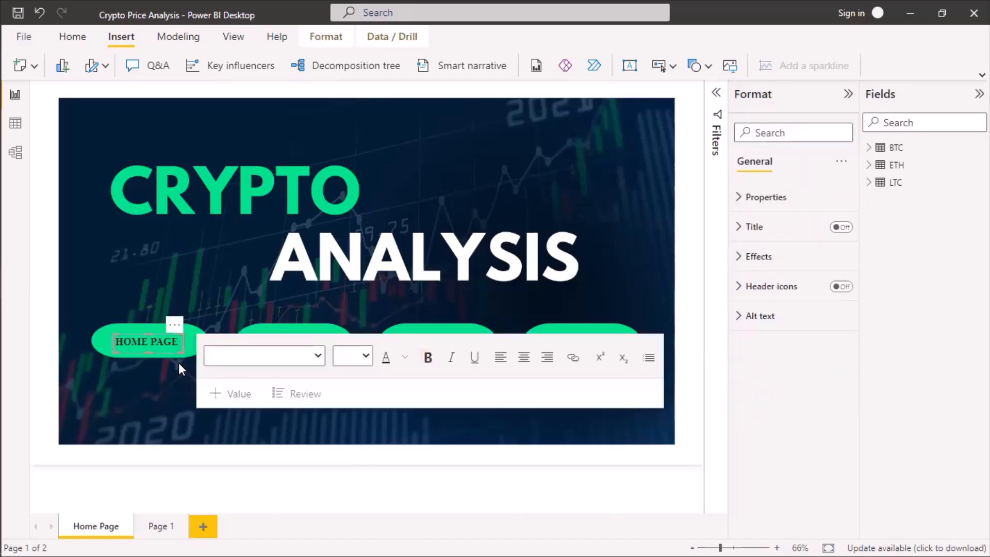
pyautogui.hotkey('ctrl', 'c')
pyautogui.hotkey('ctrl', 'v')
pyautogui.moveTo(175, 330); pyautogui.dragTo(457, 321)
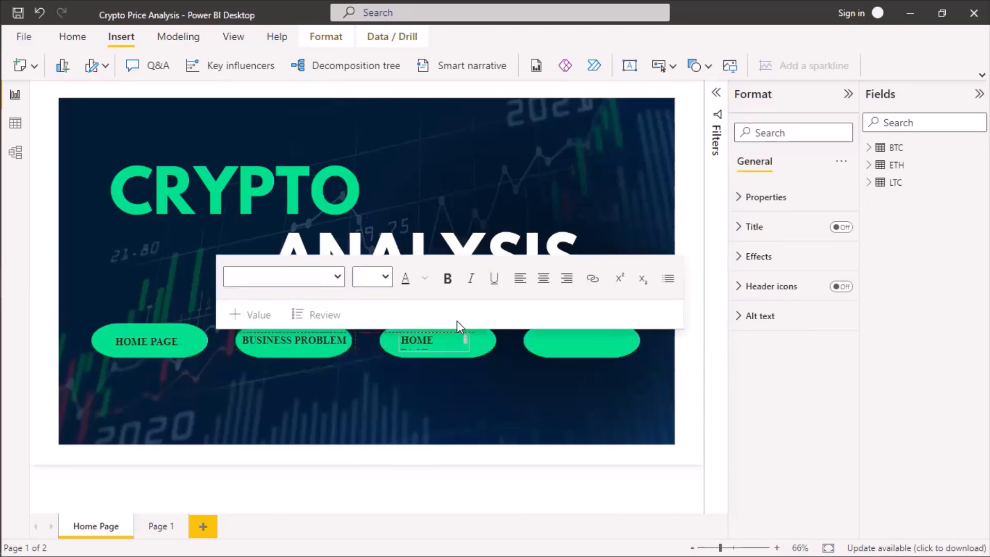
# Replace the text on the third pill with ANALYSIS and shift its box toward the pill's center.
pyautogui.click(428, 340)
pyautogui.doubleClick(428, 340)
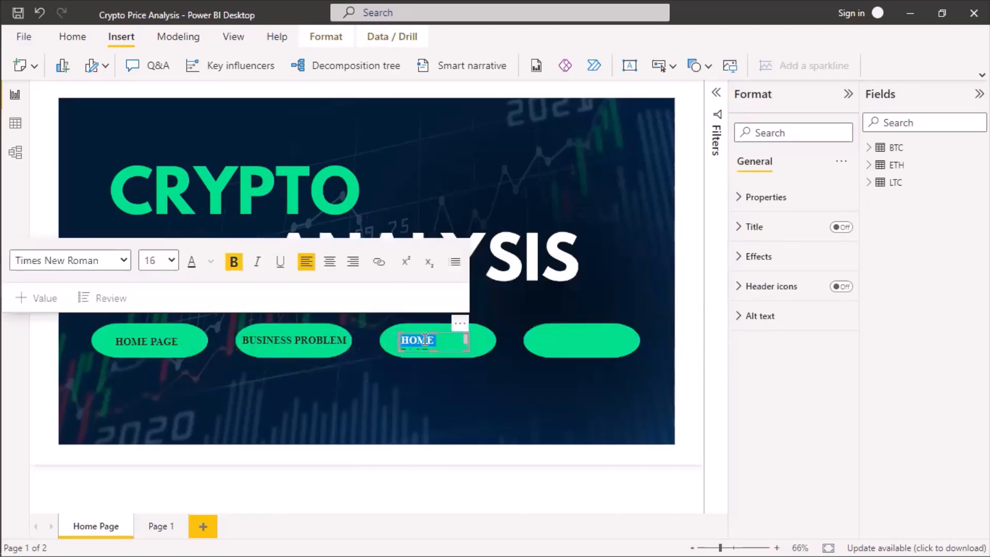
pyautogui.write('ANALYSIS')
pyautogui.click(461, 348)
pyautogui.moveTo(461, 348); pyautogui.dragTo(465, 350)
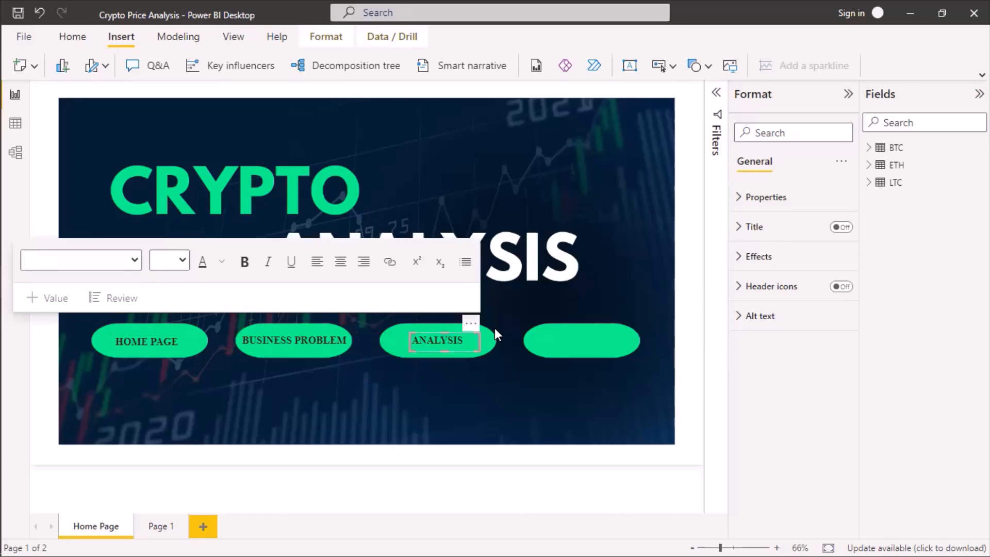
# Paste another HOME PAGE text box, place it on the fourth green pill, and replace its text with RECOMMENDATIONS.
pyautogui.hotkey('ctrl', 'v')
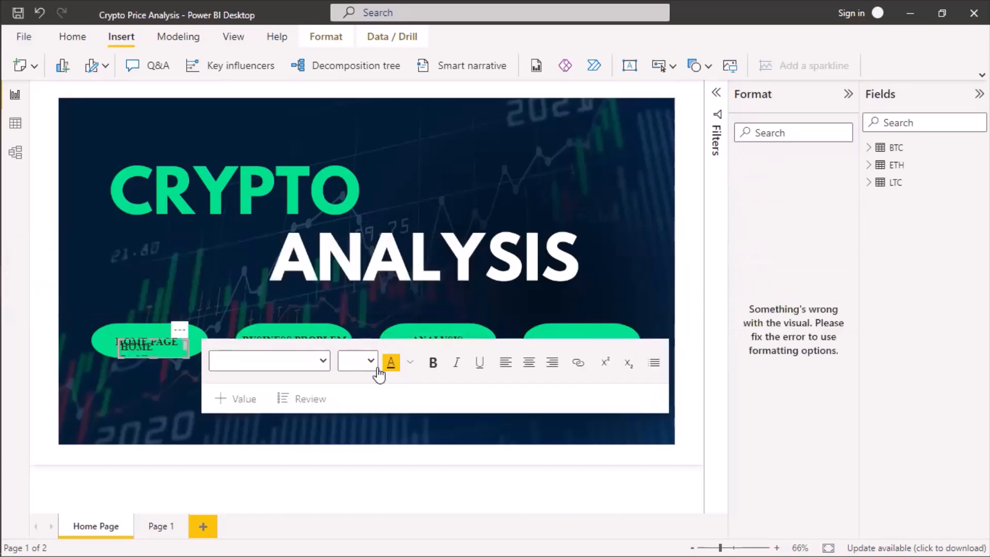
pyautogui.moveTo(180, 331); pyautogui.dragTo(575, 351)
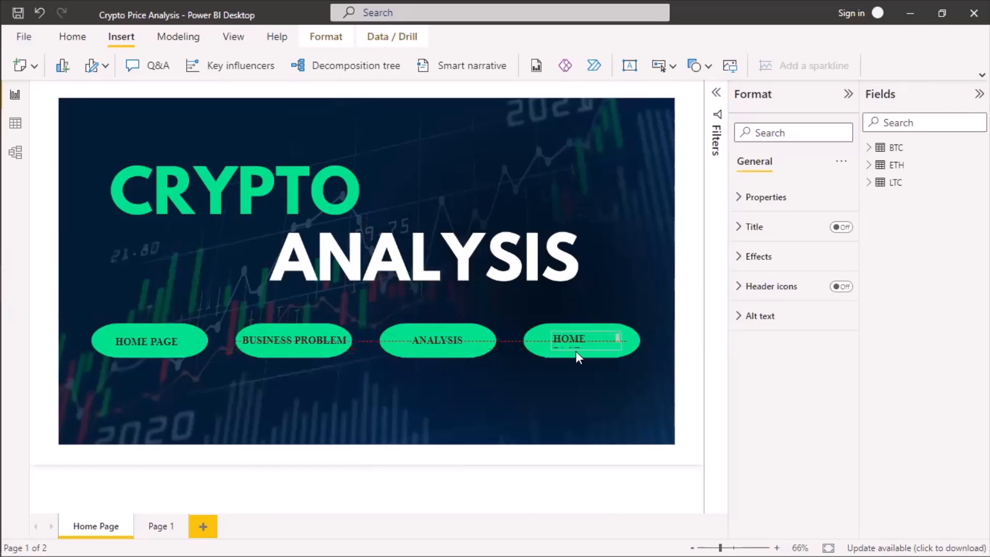
pyautogui.click(585, 340)
pyautogui.hotkey('ctrl', 'a')
pyautogui.write('RECOMME')
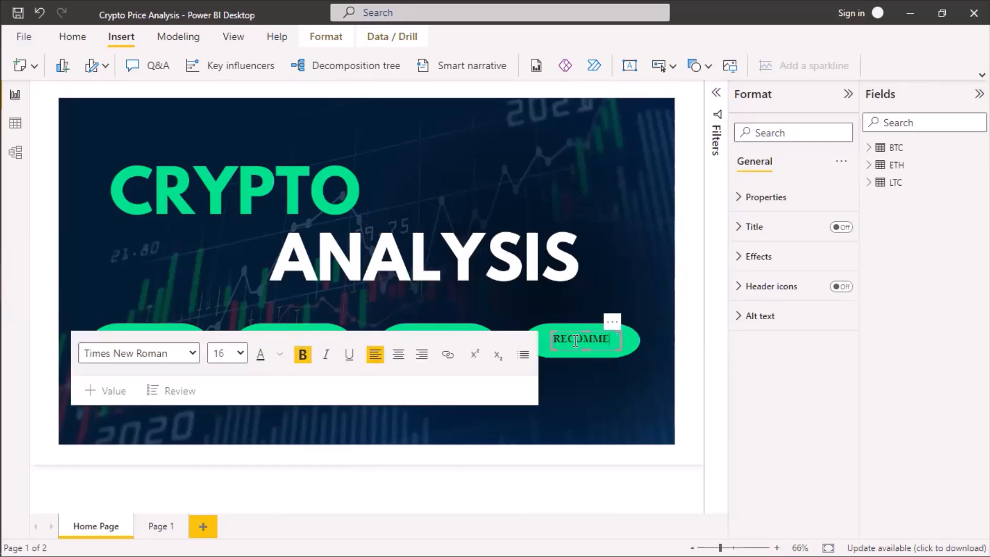
pyautogui.write('NDATIONS')
# Widen the RECOMMENDATIONS text box to fit its text on one line and center it on the fourth pill.
pyautogui.moveTo(503, 338); pyautogui.dragTo(472, 338)
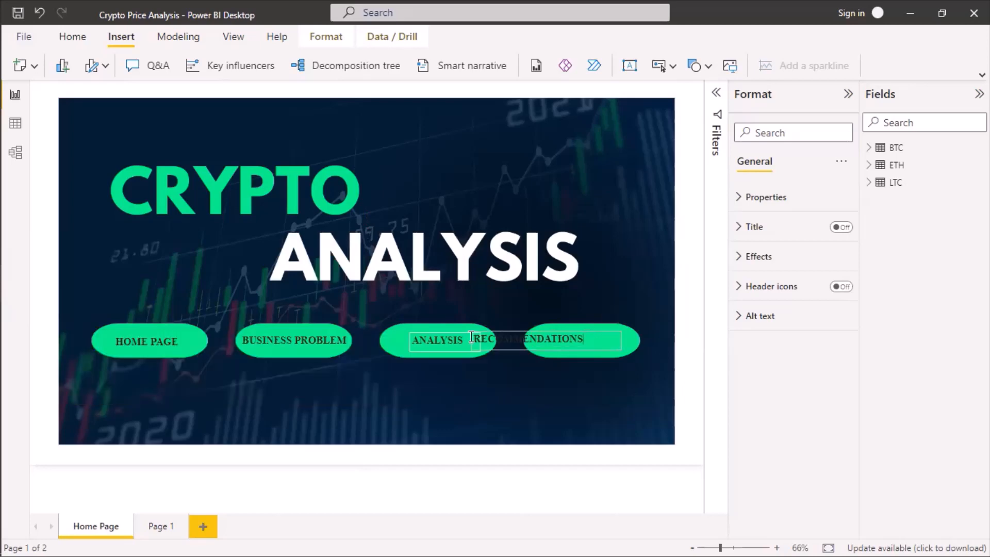
pyautogui.click(614, 350)
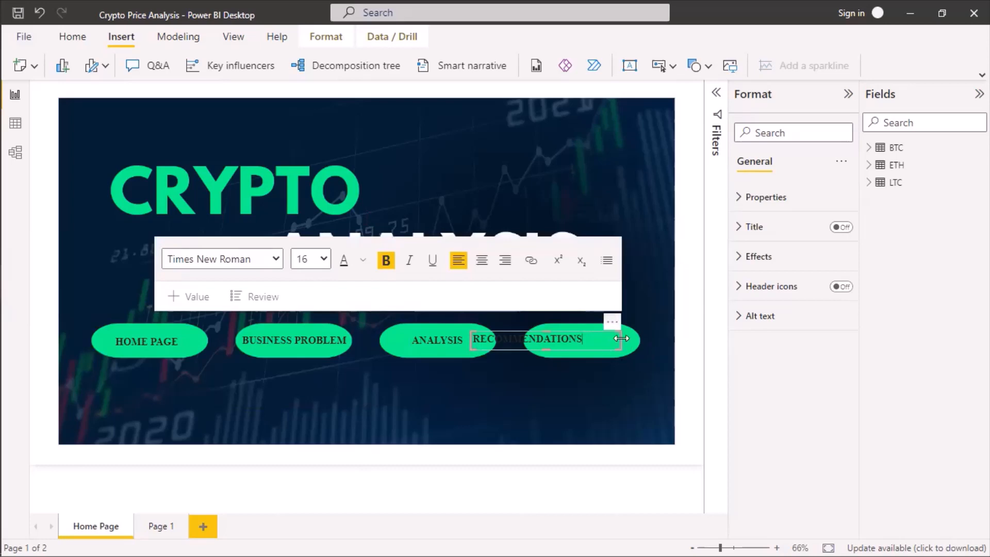
pyautogui.moveTo(606, 341)
pyautogui.mouseDown()
pyautogui.moveTo(590, 343)
pyautogui.moveTo(614, 355)
pyautogui.moveTo(603, 349)
pyautogui.mouseUp()
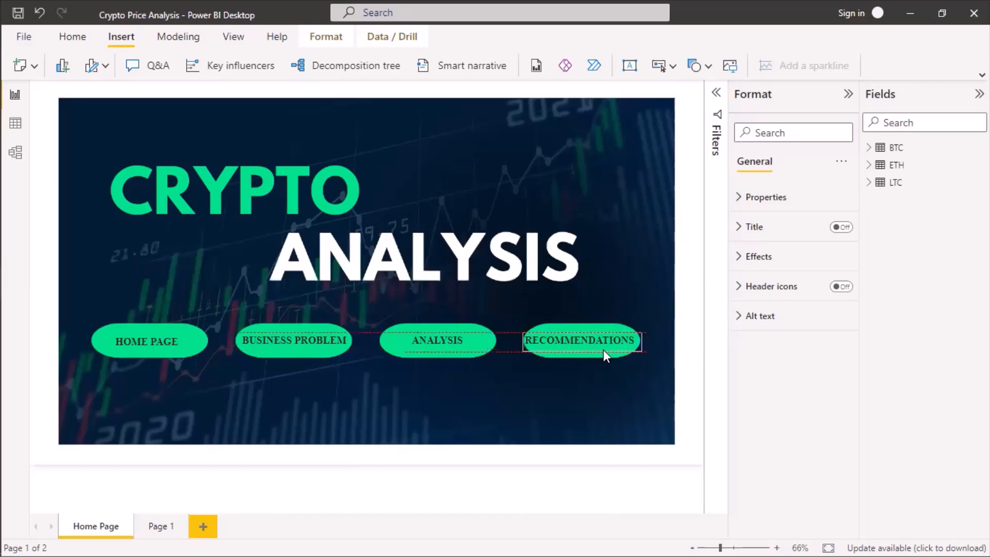
pyautogui.press('Right')
pyautogui.press('Down')
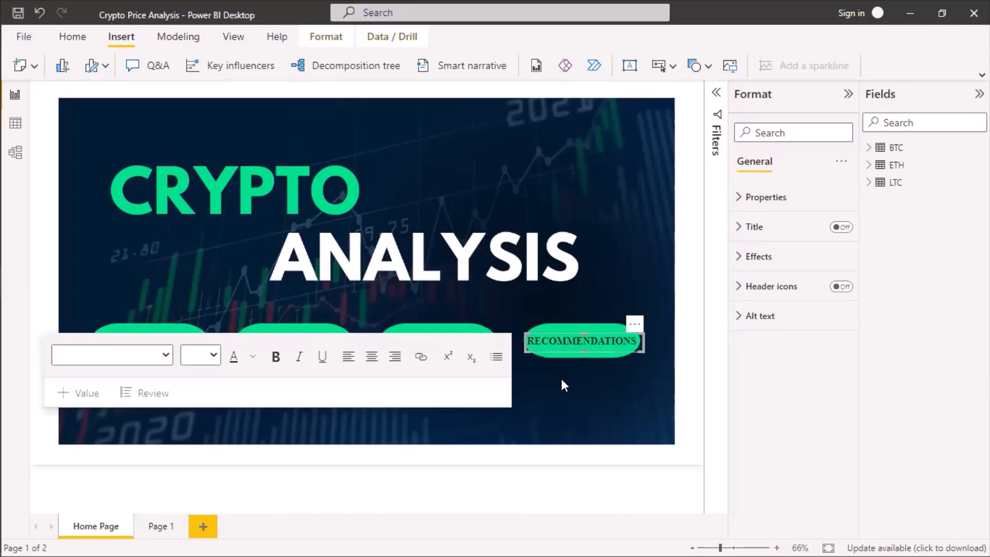
pyautogui.click(561, 378)
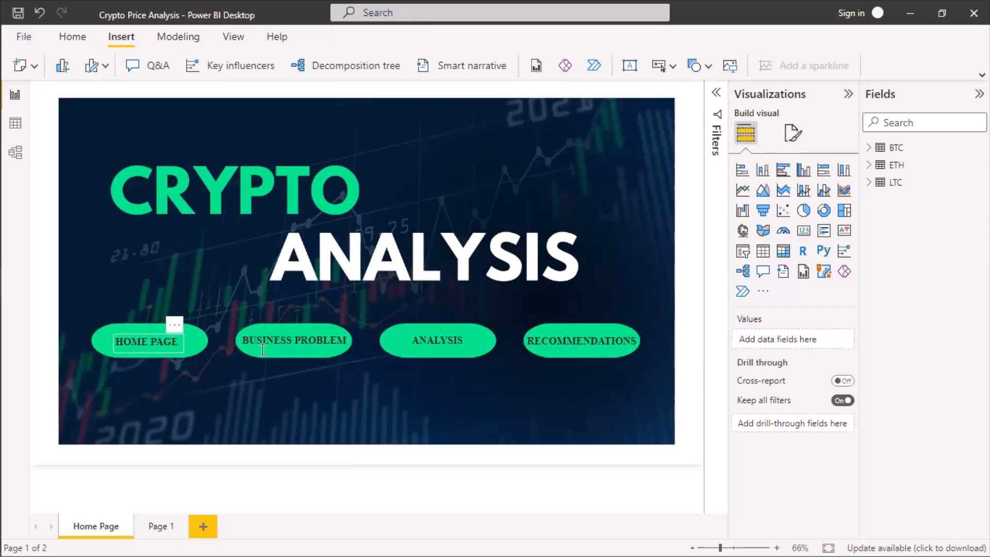
# Examine the HOME PAGE text box's effects and properties settings for a way to link it to a page.
pyautogui.click(246, 349)
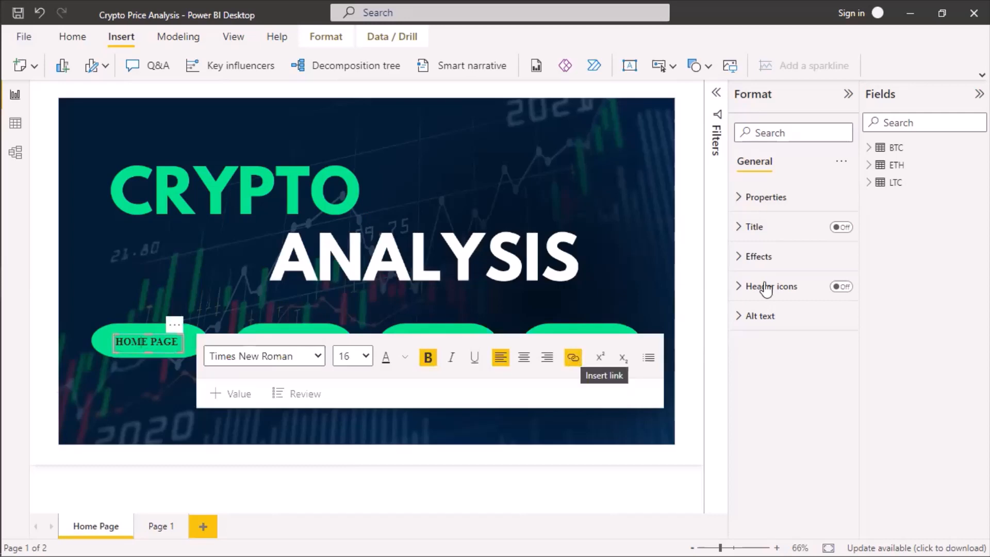
pyautogui.click(739, 322)
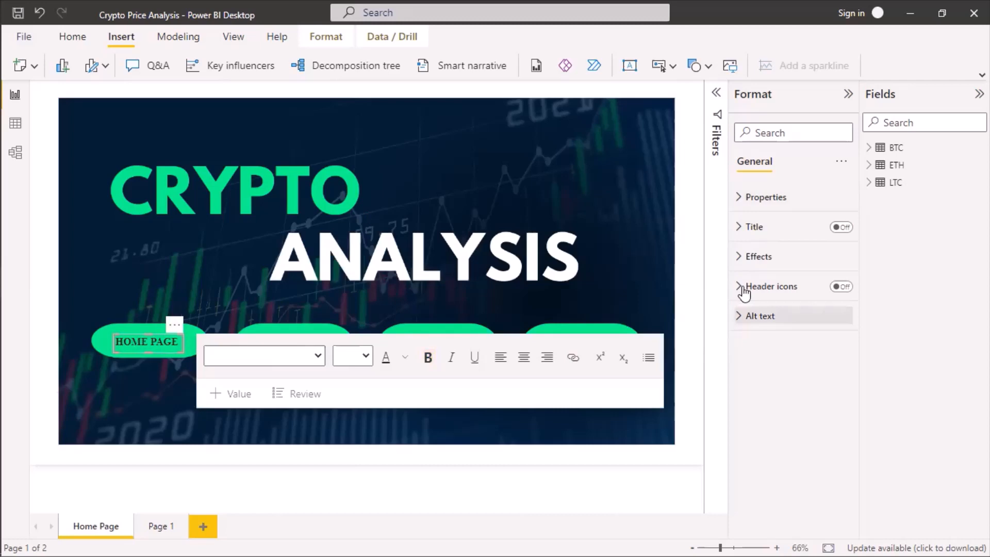
pyautogui.click(743, 256)
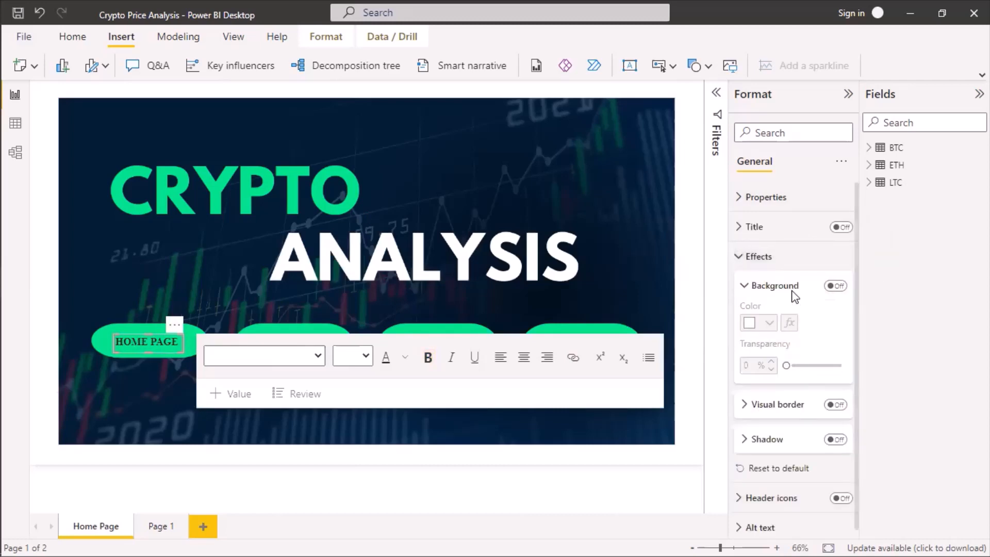
pyautogui.click(741, 257)
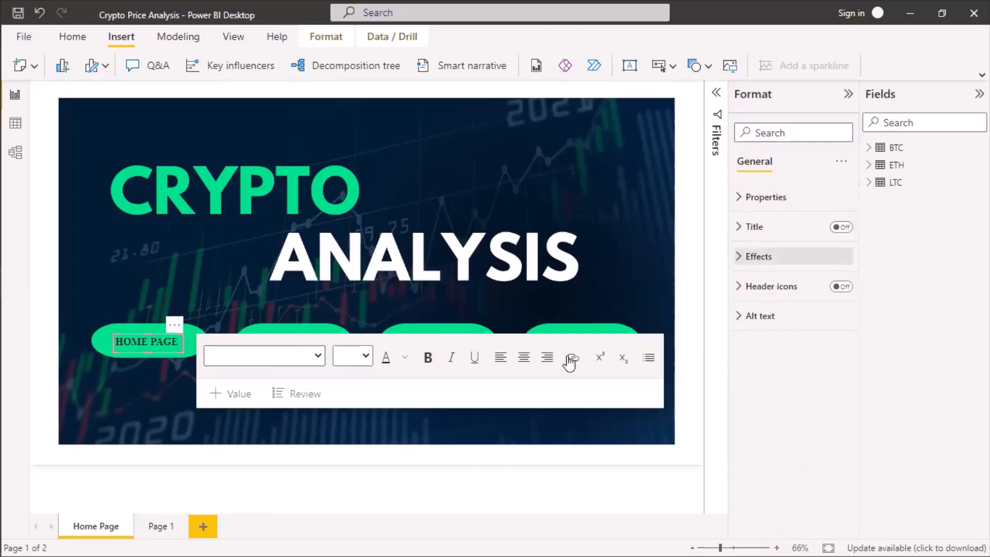
pyautogui.click(741, 201)
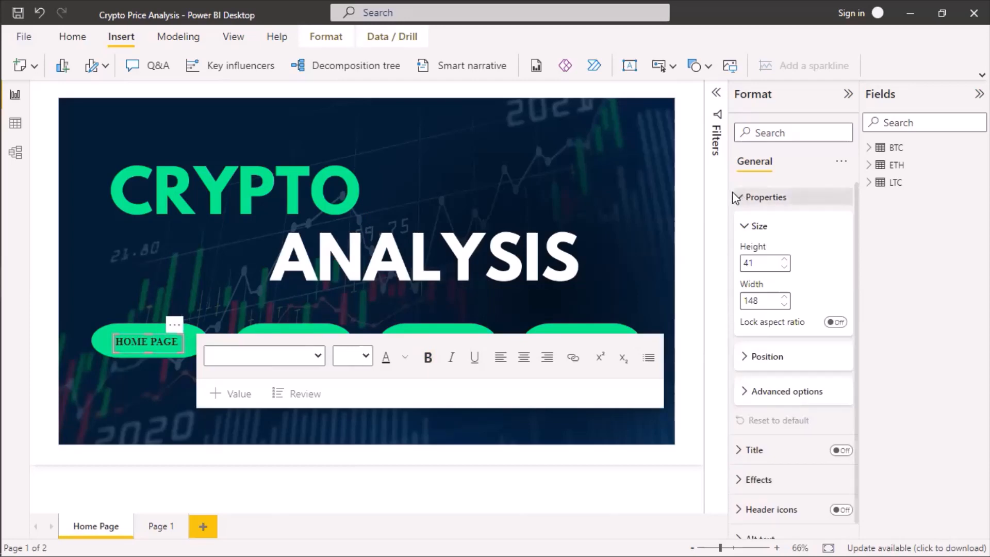
pyautogui.click(736, 197)
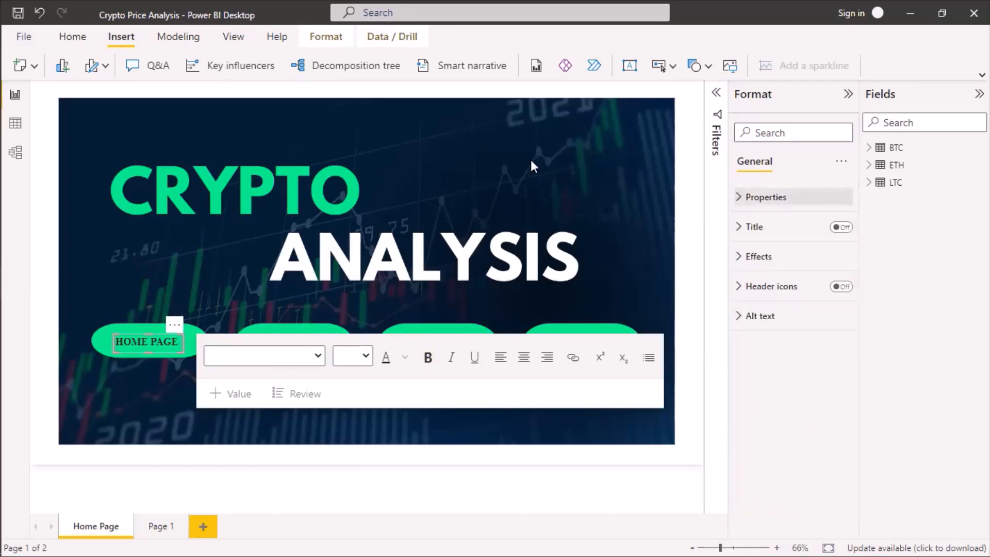
pyautogui.click(123, 408)
pyautogui.moveTo(157, 339)
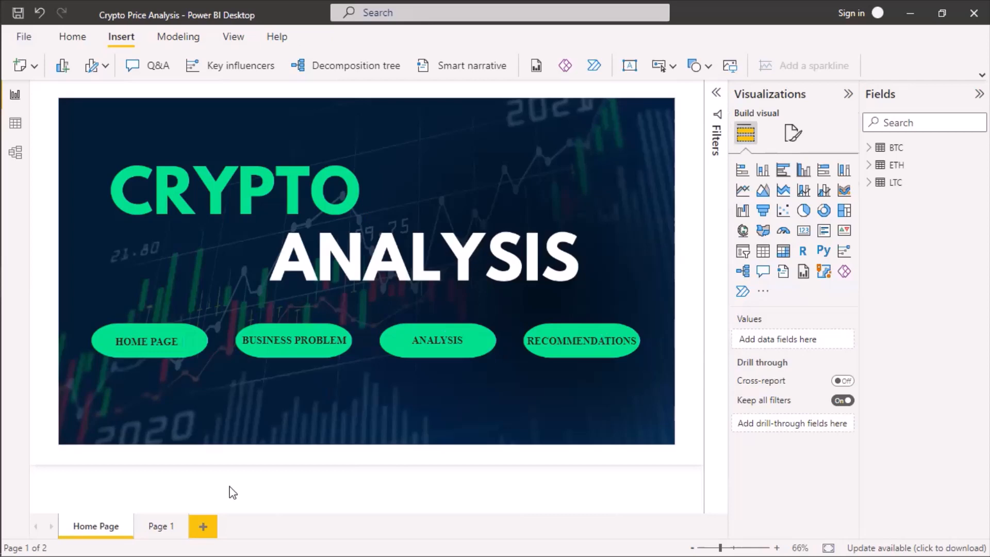
# Rename Page 1 as Business Problem.
pyautogui.doubleClick(159, 526)
pyautogui.write('B')
pyautogui.write('usi')
pyautogui.write('ness')
pyautogui.write(' Pro')
pyautogui.write('blem')
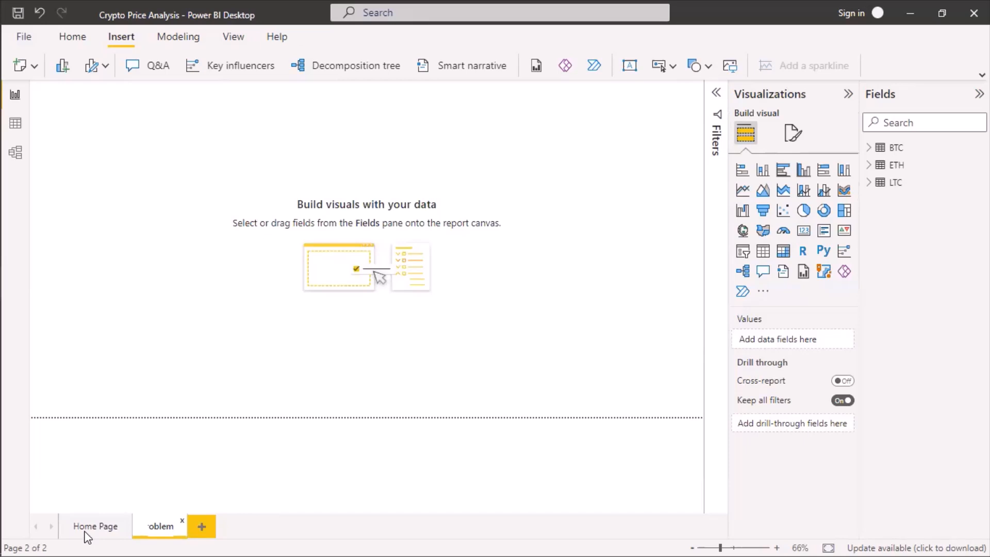
pyautogui.press('Return')
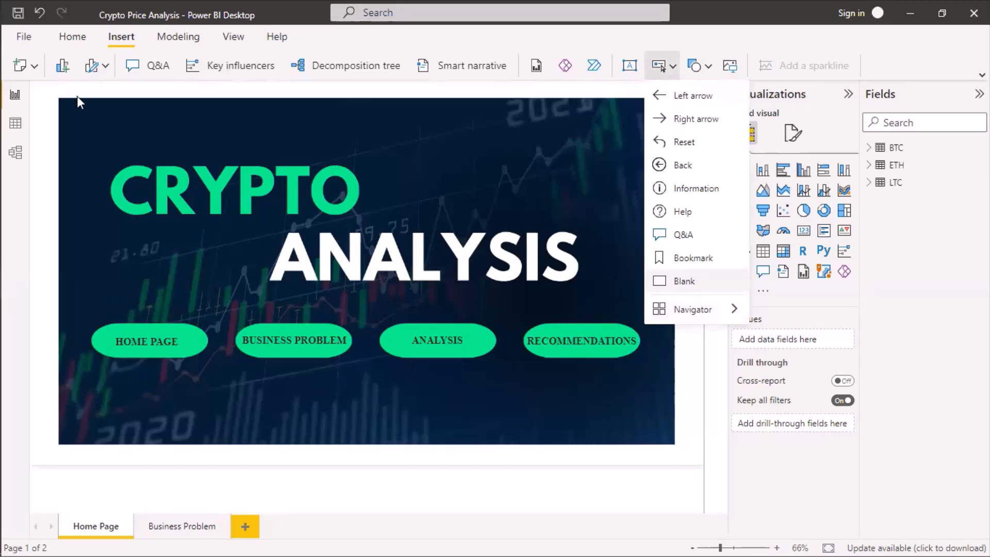
# Insert a blank button on the Home Page and resize it to cover the HOME PAGE pill.
pyautogui.moveTo(213, 363); pyautogui.dragTo(207, 357)
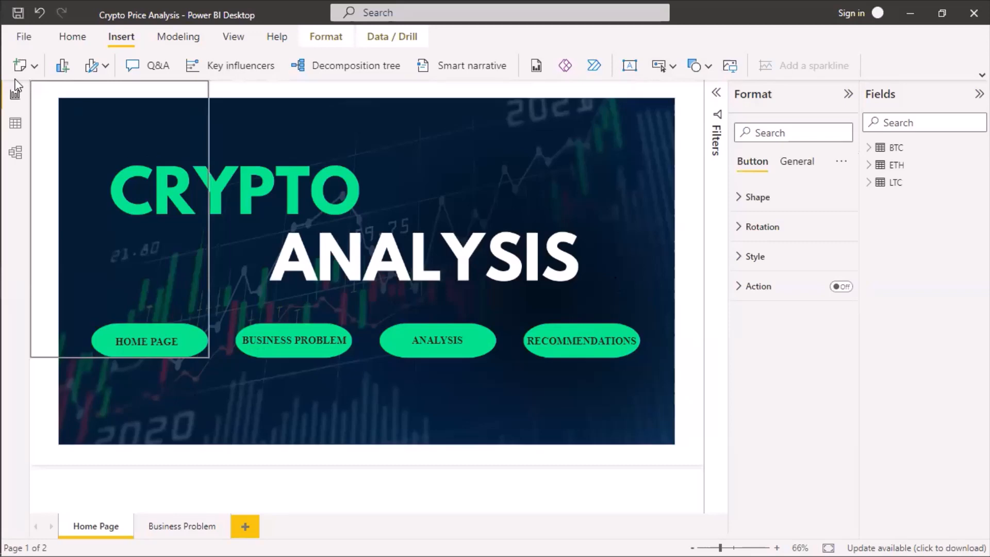
pyautogui.moveTo(71, 264); pyautogui.dragTo(91, 255)
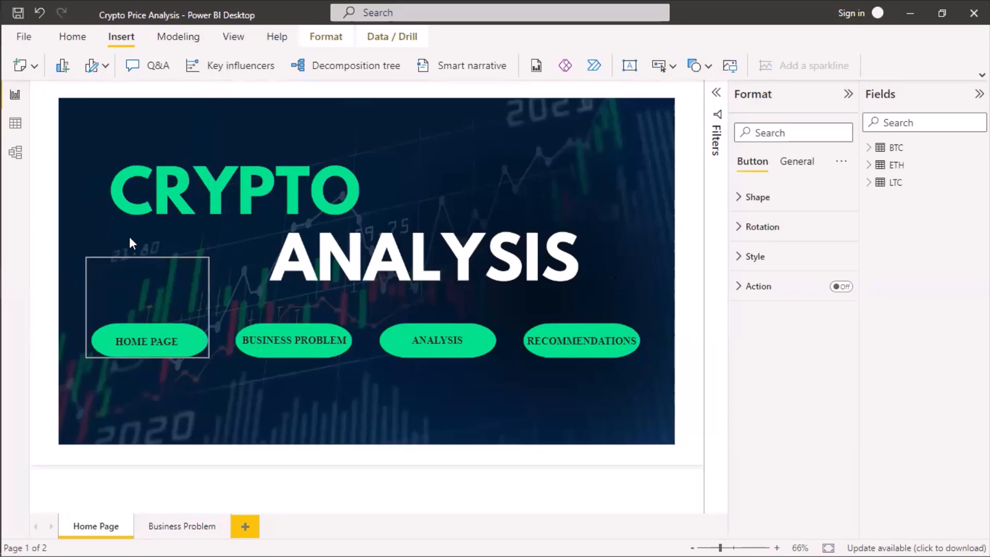
pyautogui.moveTo(147, 308); pyautogui.dragTo(148, 323)
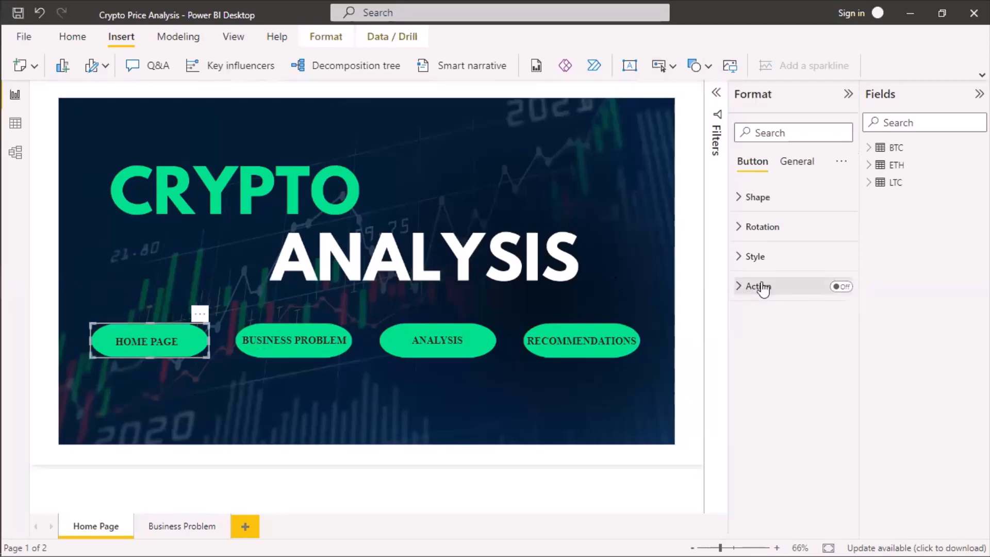
# Turn on the HOME PAGE button's action with type Page navigation and leave its destination as None.
pyautogui.click(836, 288)
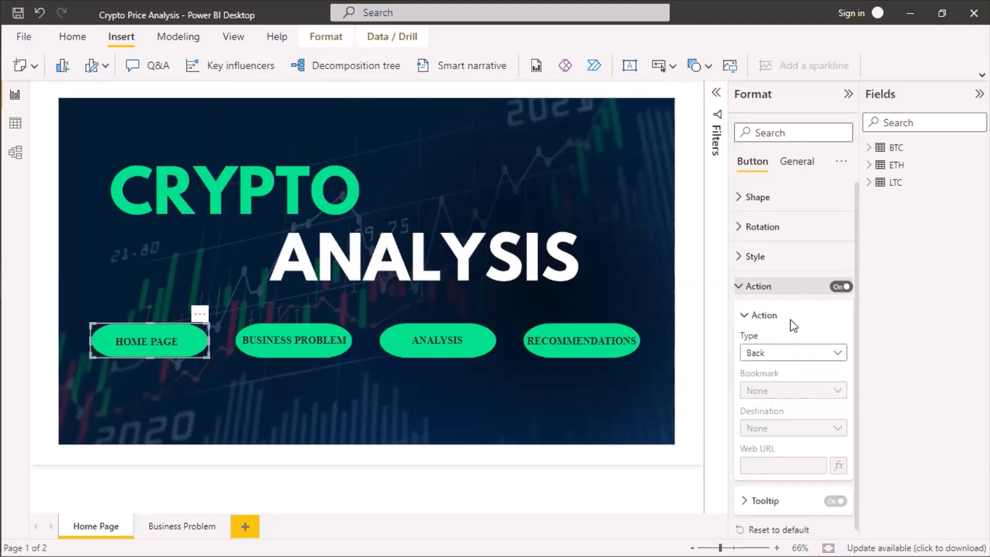
pyautogui.click(835, 351)
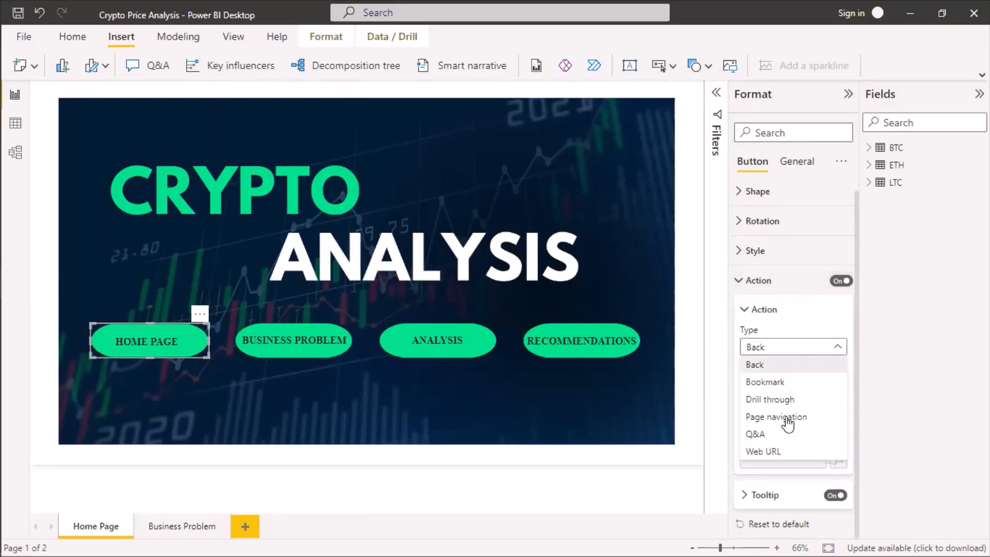
pyautogui.click(901, 364)
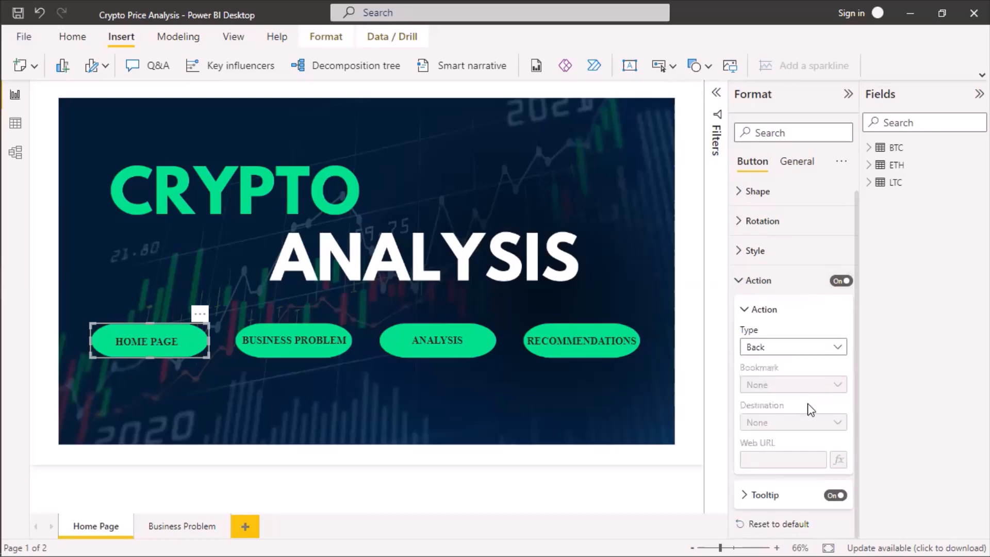
pyautogui.click(779, 420)
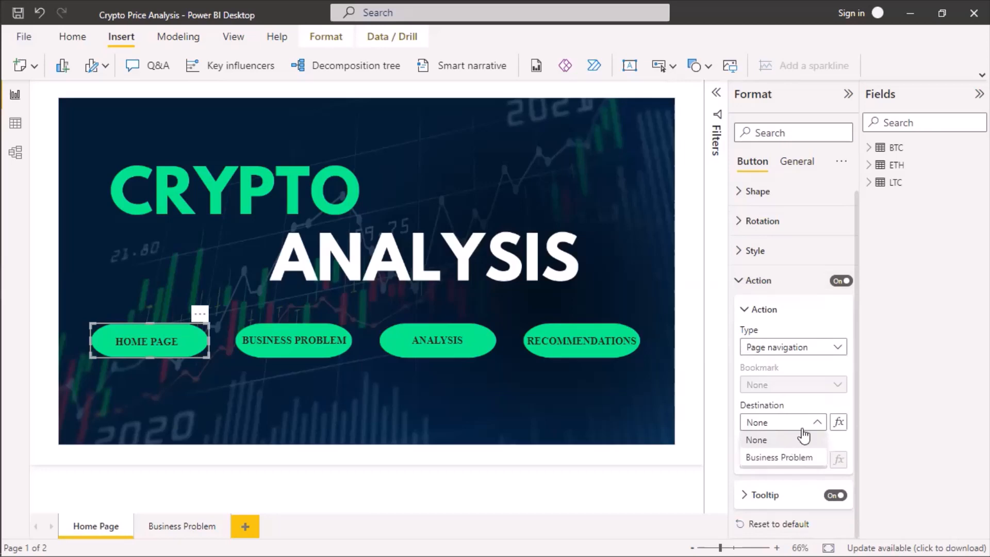
pyautogui.click(802, 436)
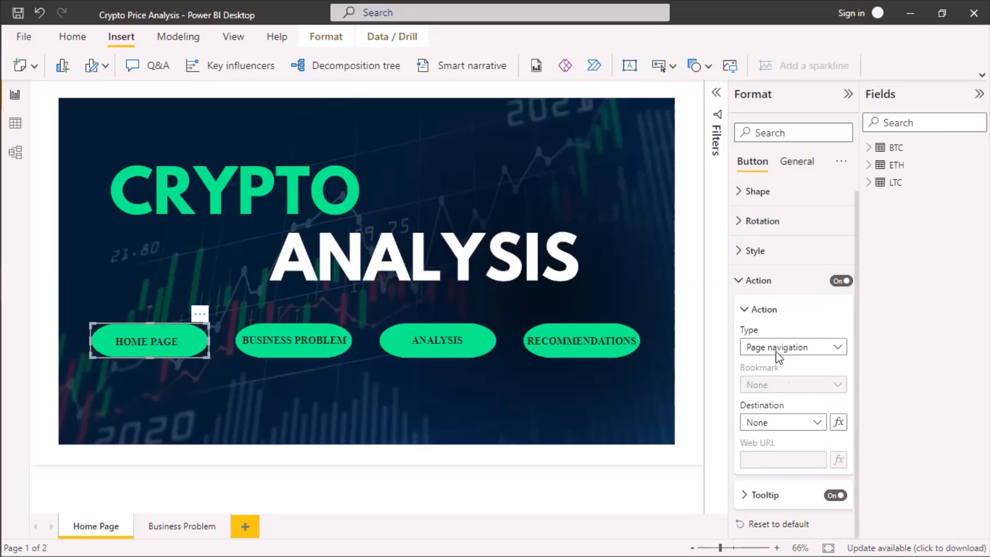
# Change the HOME PAGE button's shape to Rounded Rectangle with 39% rounded corners.
pyautogui.click(743, 288)
pyautogui.click(741, 194)
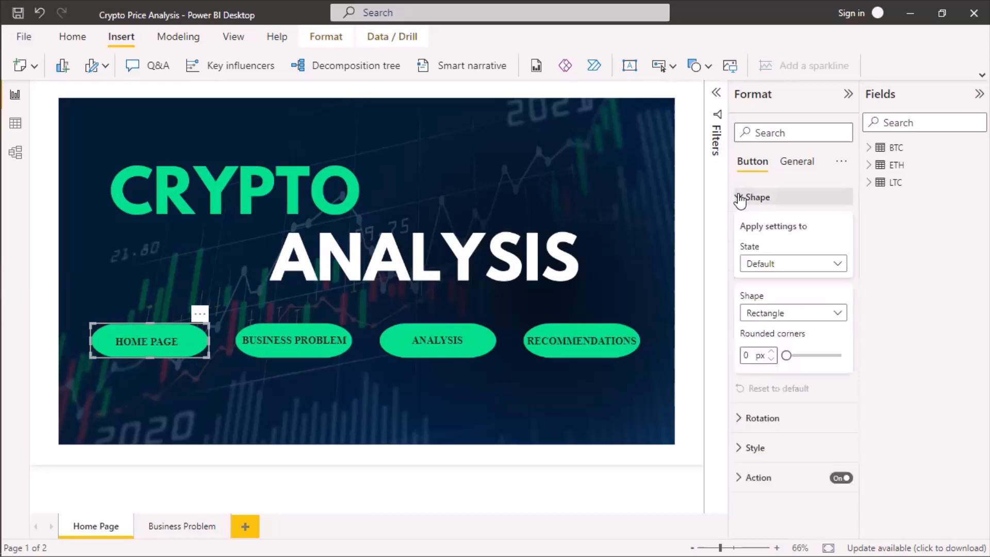
pyautogui.click(840, 315)
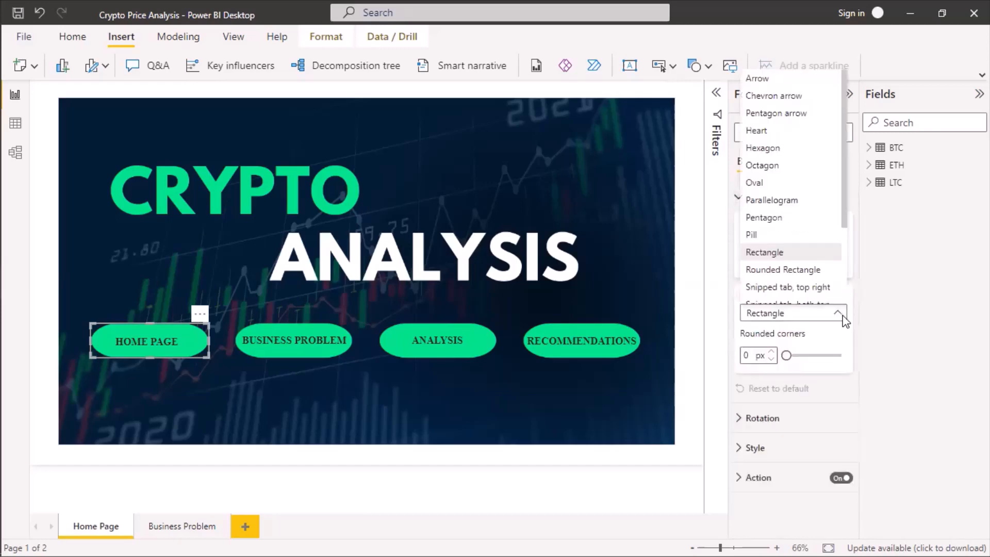
pyautogui.click(806, 272)
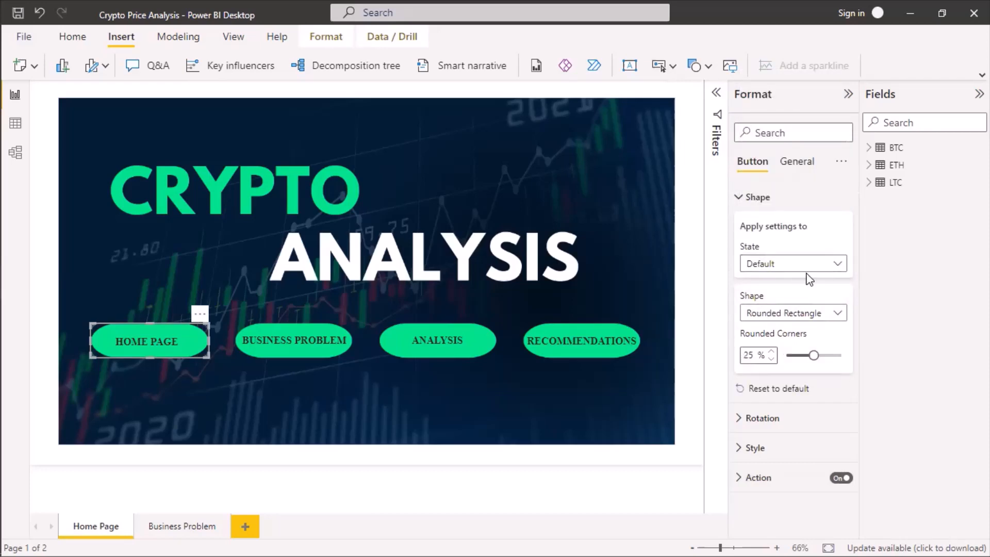
pyautogui.moveTo(813, 356)
pyautogui.mouseDown()
pyautogui.moveTo(871, 357)
pyautogui.moveTo(828, 363)
pyautogui.mouseUp()
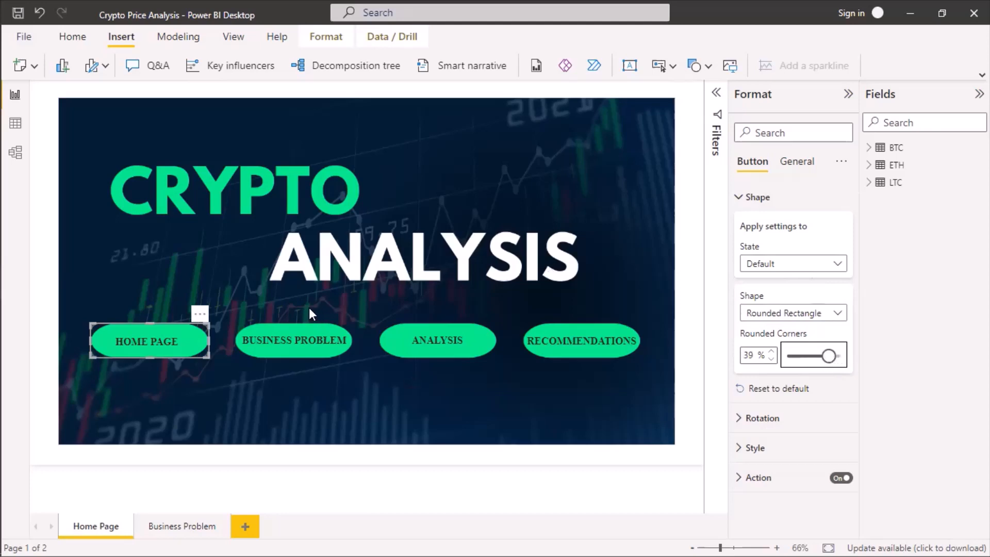
pyautogui.click(249, 298)
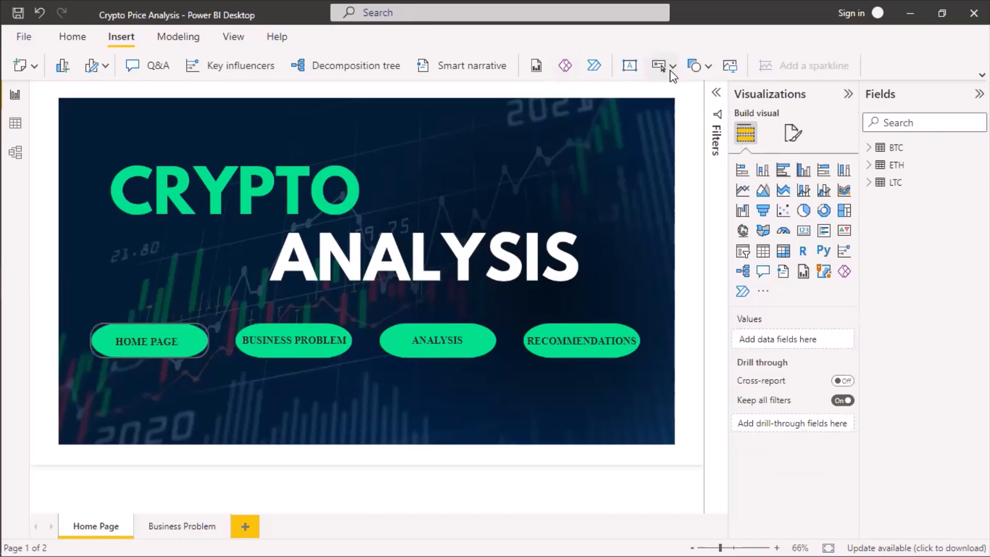
# Insert a second blank button and resize it to cover the BUSINESS PROBLEM pill.
pyautogui.click(671, 67)
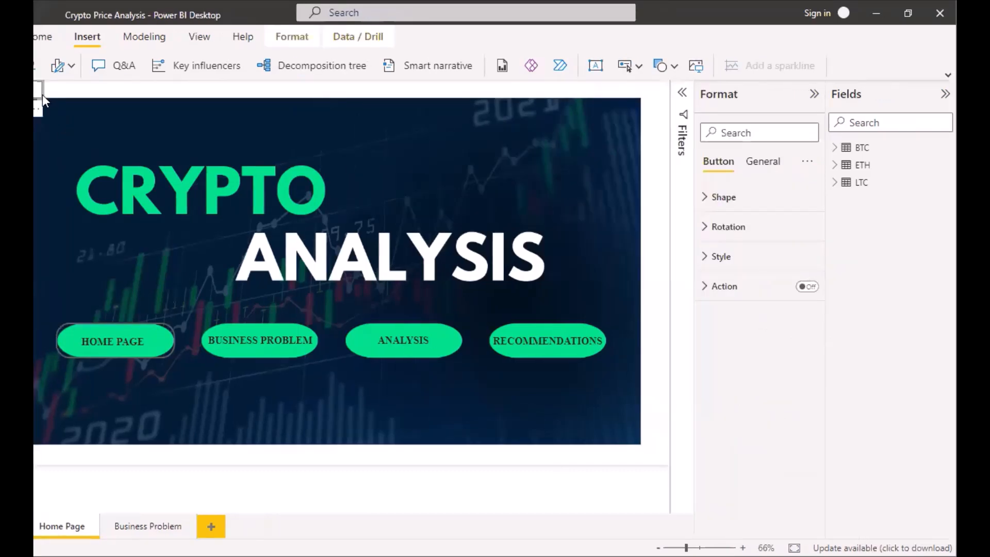
pyautogui.moveTo(43, 94); pyautogui.dragTo(356, 355)
pyautogui.moveTo(33, 83); pyautogui.dragTo(285, 321)
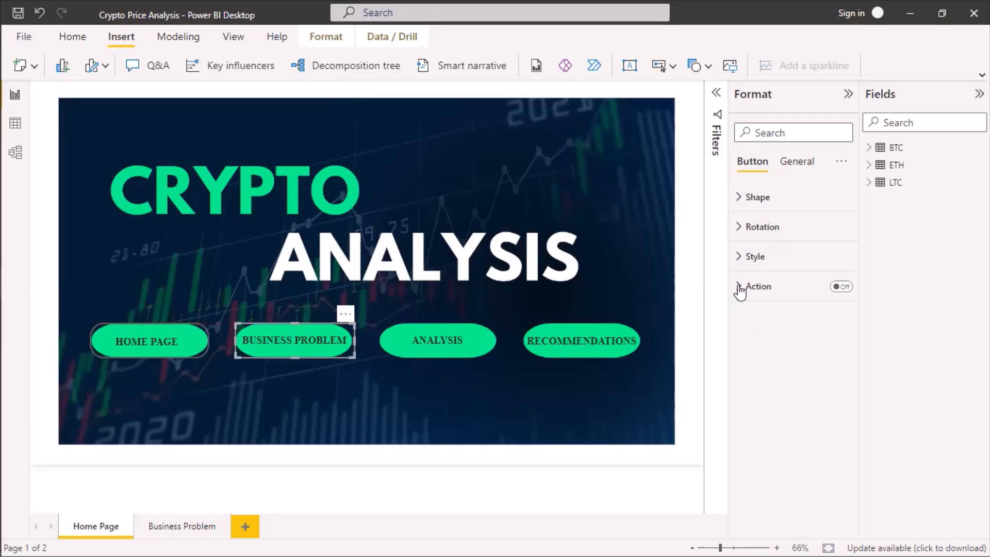
# Turn on the BUSINESS PROBLEM button's action with type Page navigation and destination Business Problem.
pyautogui.click(834, 293)
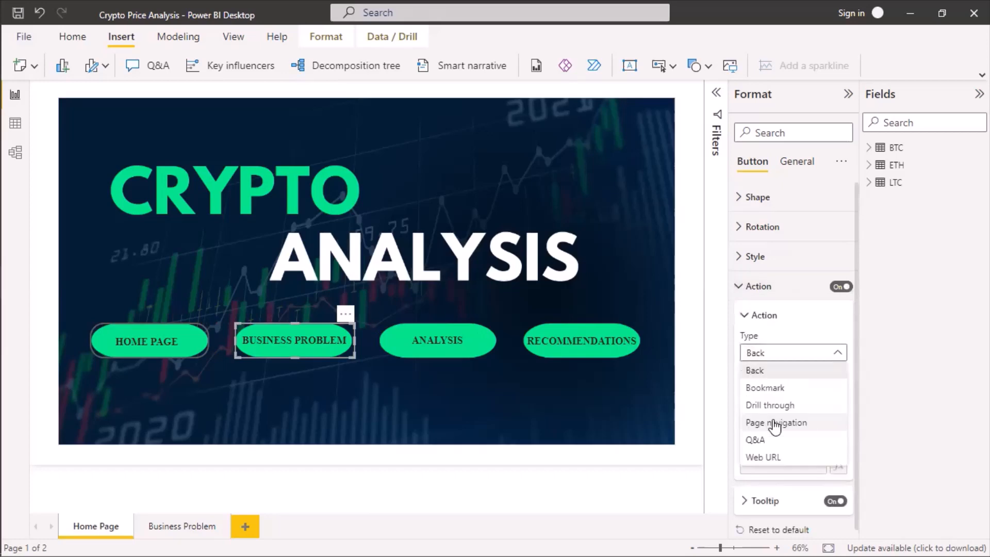
pyautogui.click(774, 424)
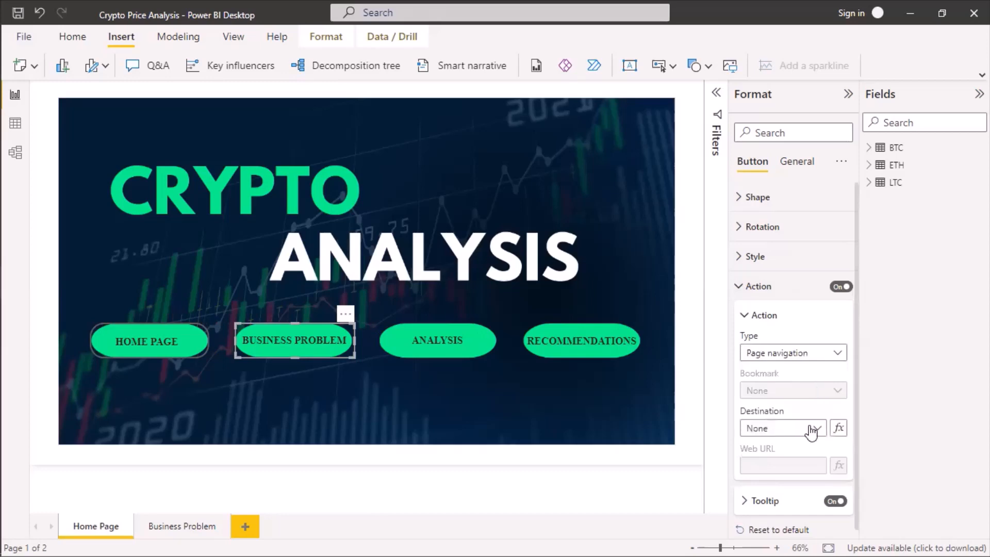
pyautogui.click(820, 432)
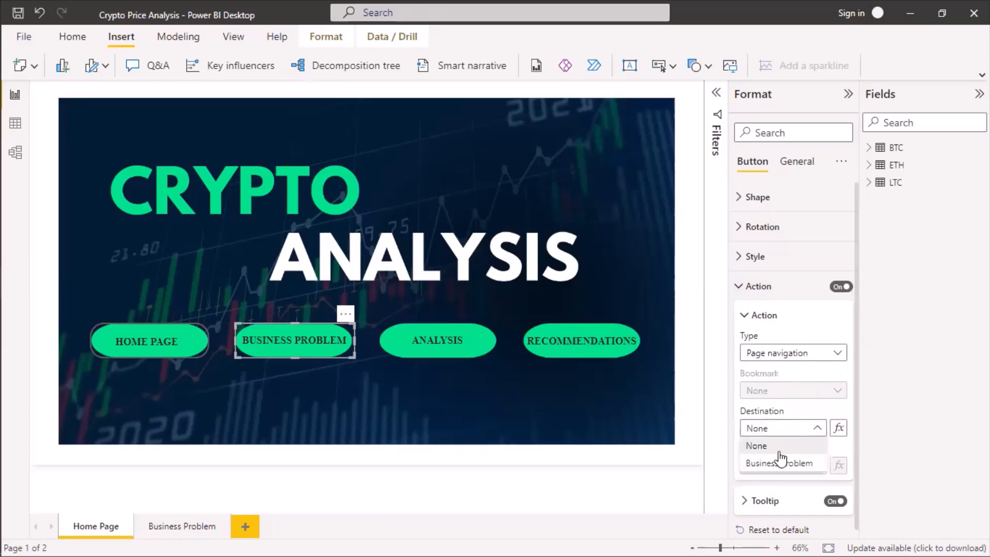
pyautogui.click(773, 463)
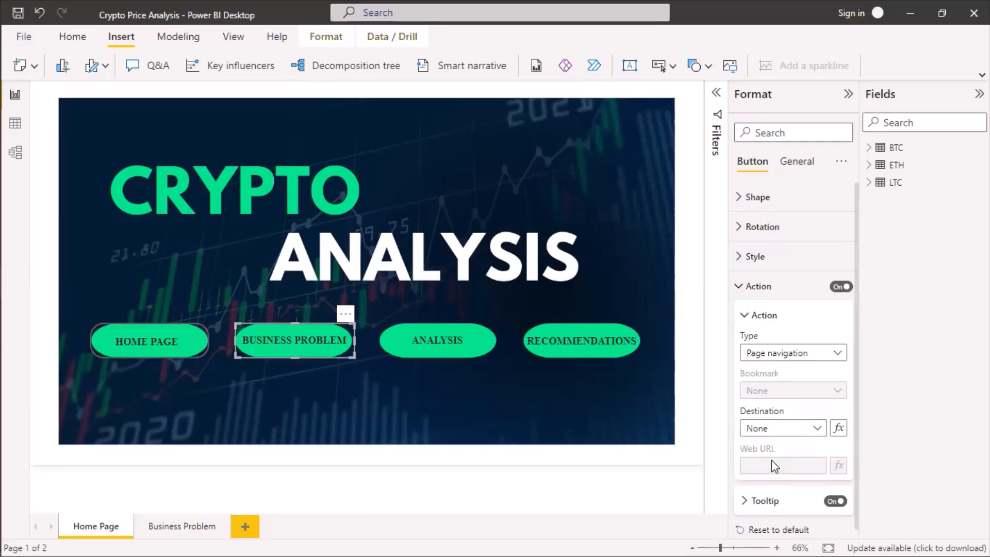
# Add a new report page and name it Analysis.
pyautogui.click(246, 527)
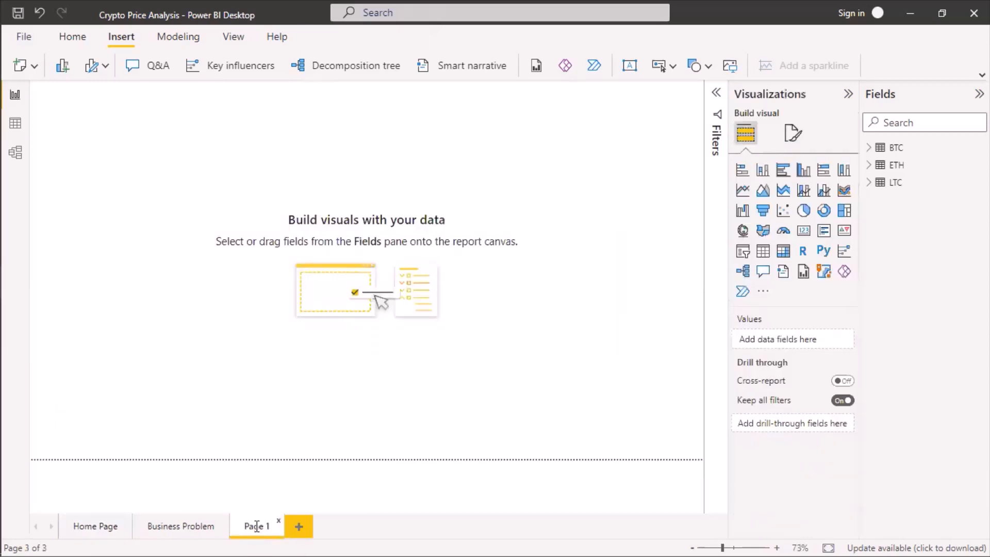
pyautogui.doubleClick(256, 527)
pyautogui.press('BackSpace')
pyautogui.write('Ana')
pyautogui.write('ly')
pyautogui.write('sis')
# Add another report page after Analysis and name it Recommendation.
pyautogui.click(300, 533)
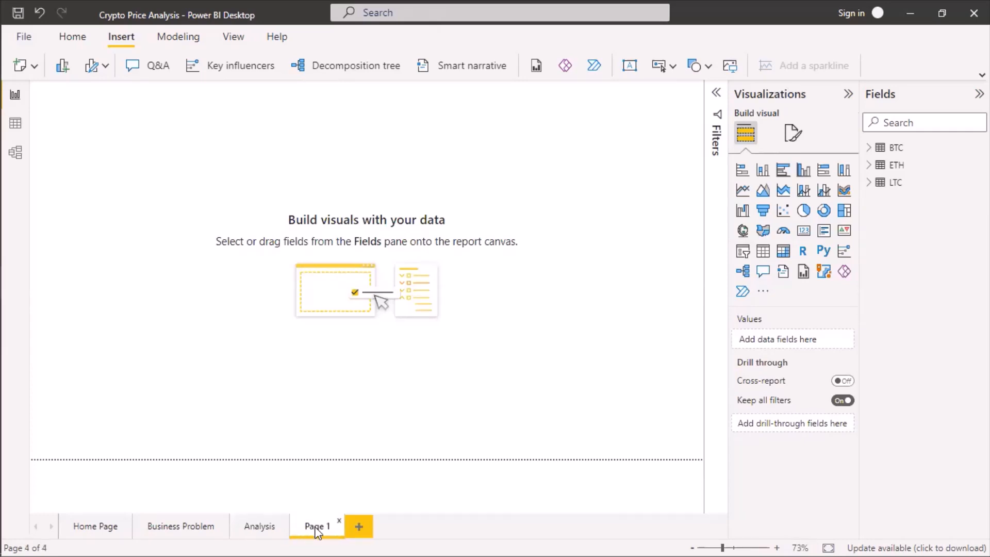
pyautogui.doubleClick(316, 527)
pyautogui.write('R')
pyautogui.write('eco')
pyautogui.write('mme')
pyautogui.write('ndat')
pyautogui.write('ion')
pyautogui.press('Return')
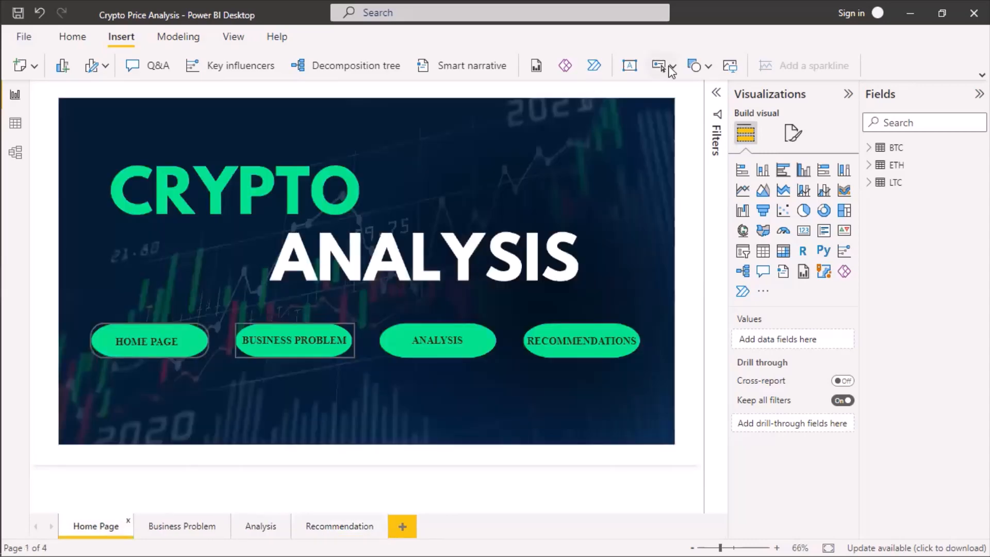
# Change the shape of the BUSINESS PROBLEM button on the Home Page to Rounded Rectangle.
pyautogui.click(670, 67)
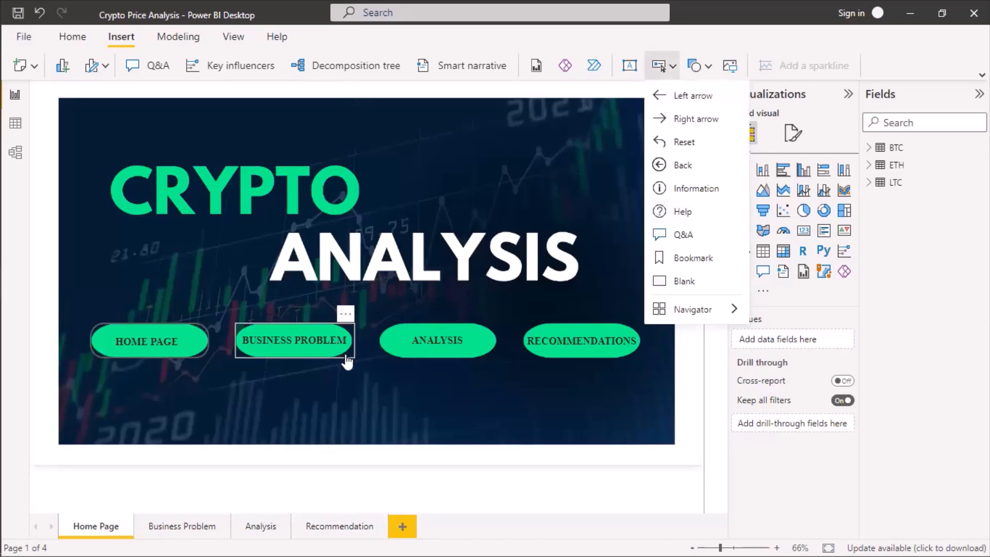
pyautogui.click(793, 136)
pyautogui.click(804, 169)
pyautogui.click(752, 162)
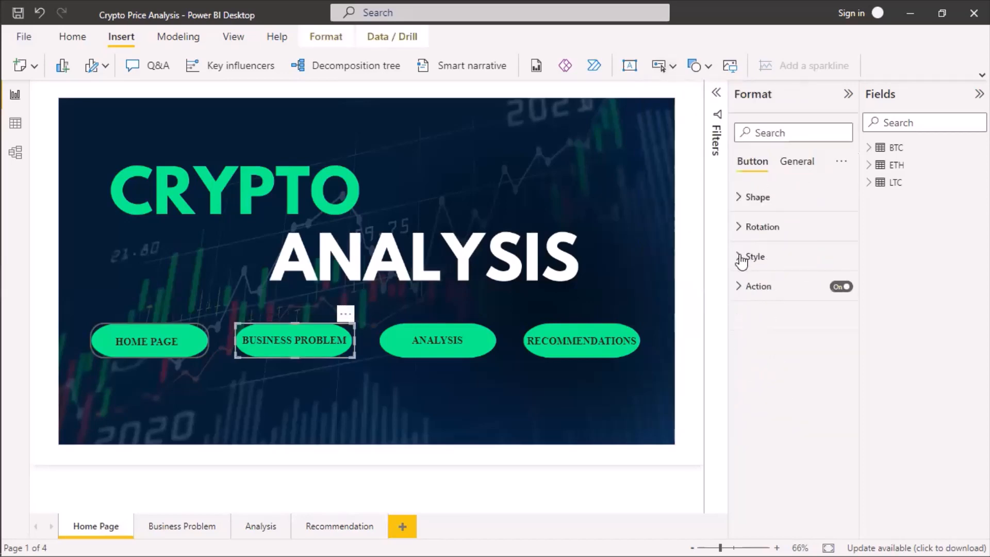
pyautogui.click(743, 258)
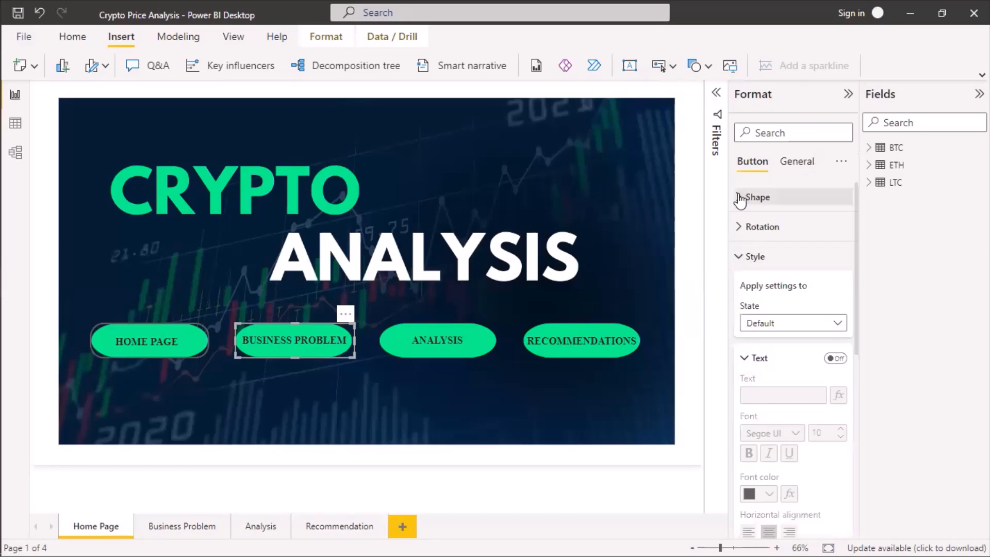
pyautogui.click(823, 314)
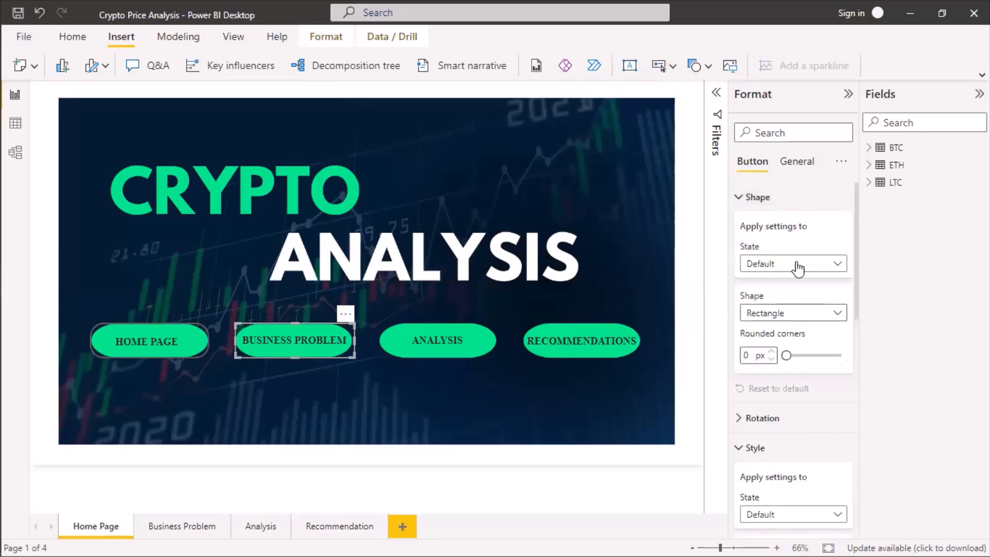
pyautogui.click(781, 394)
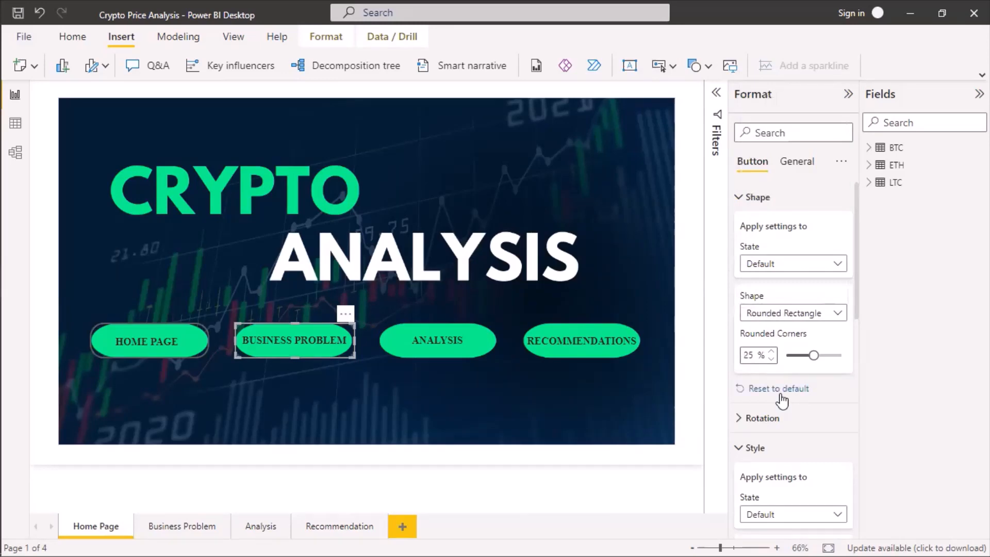
# Set the HOME PAGE button's rounded corners to 50%.
pyautogui.click(437, 384)
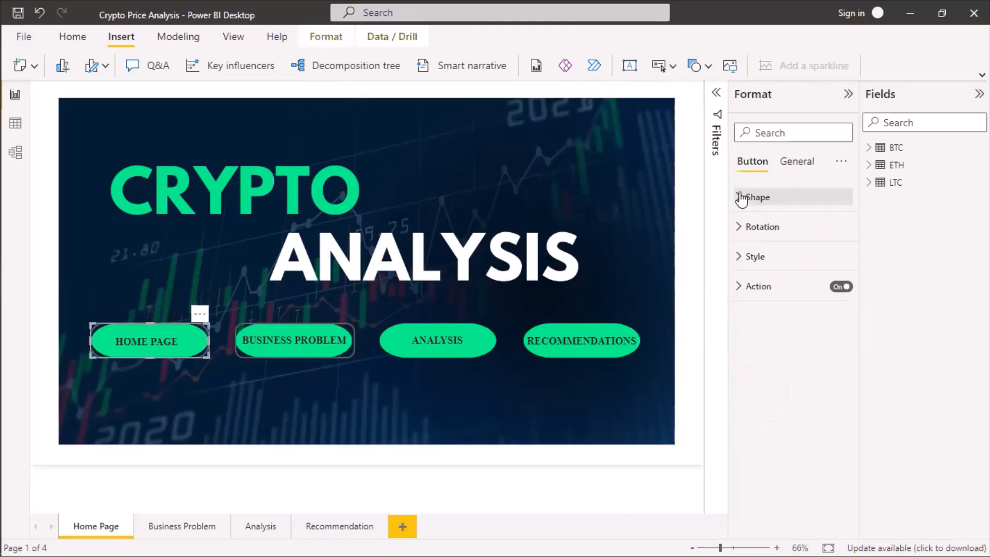
pyautogui.click(741, 197)
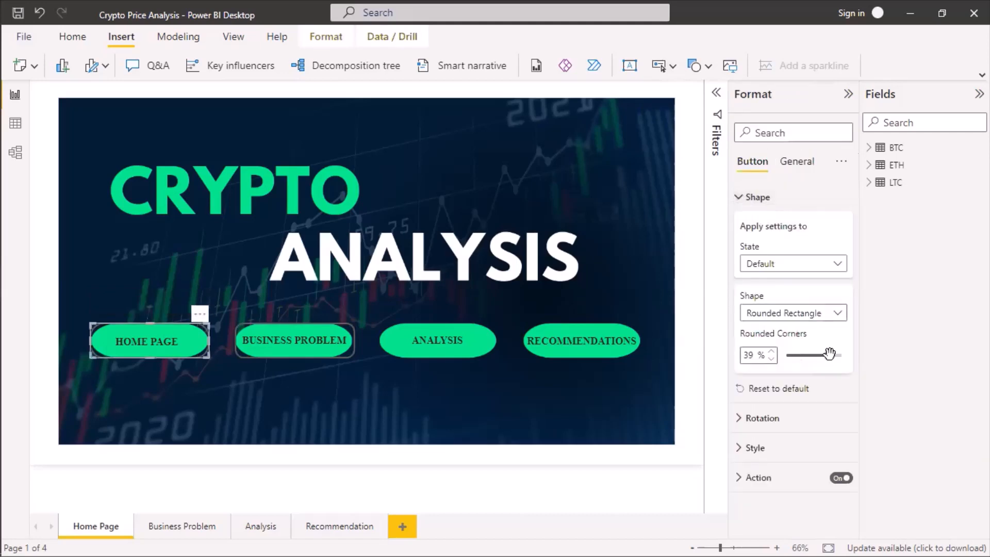
pyautogui.moveTo(829, 353); pyautogui.dragTo(848, 353)
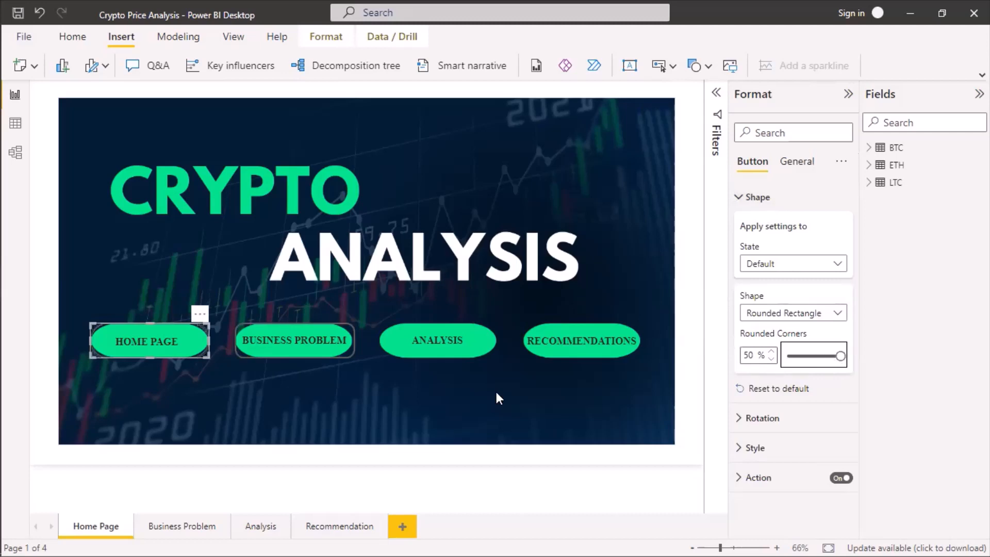
# Set the BUSINESS PROBLEM button's rounded corners to 50% and deselect the button.
pyautogui.click(341, 359)
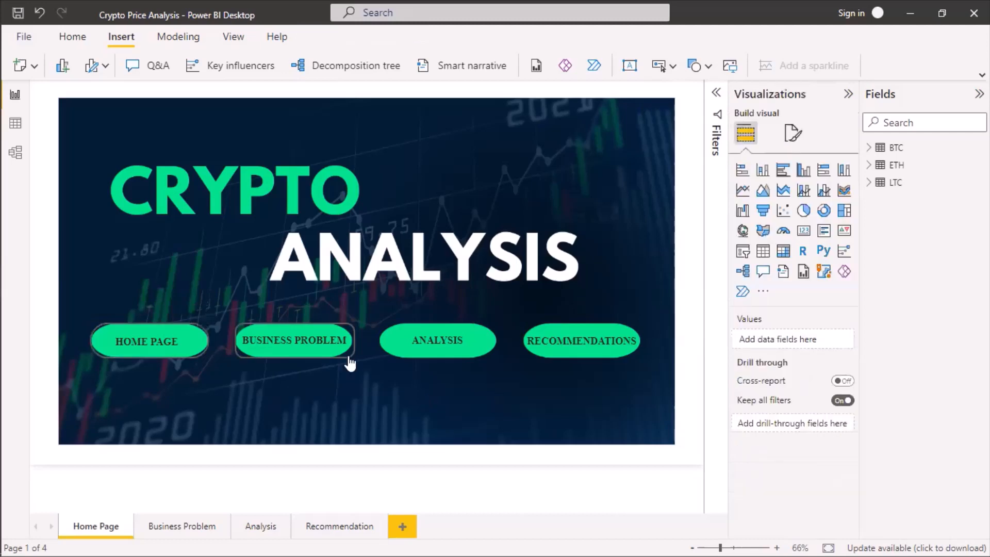
pyautogui.click(794, 133)
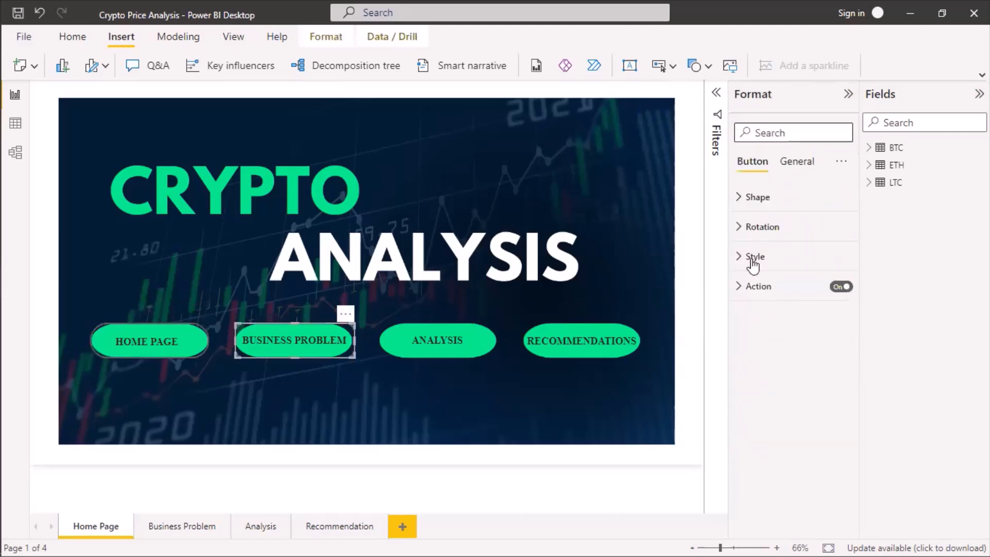
pyautogui.click(747, 208)
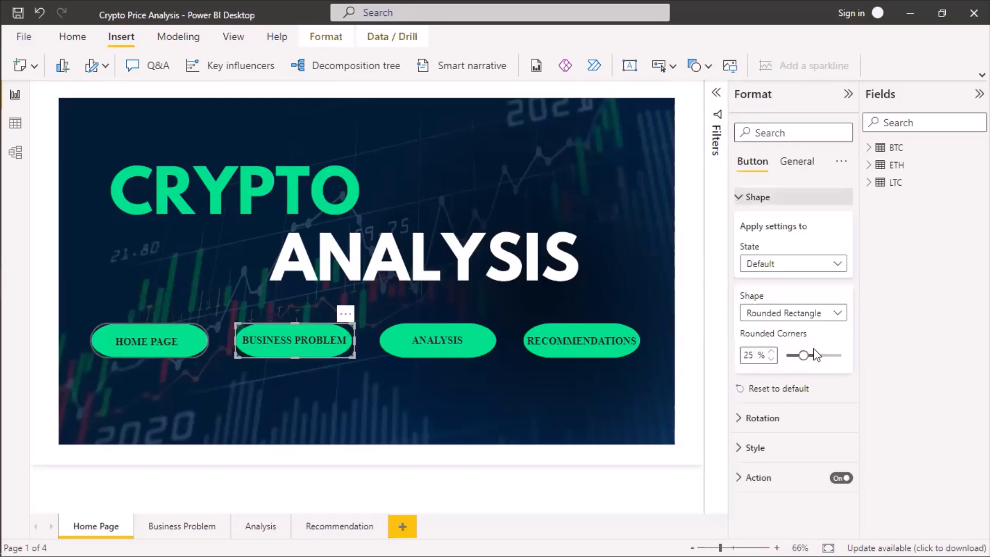
pyautogui.moveTo(813, 352); pyautogui.dragTo(901, 354)
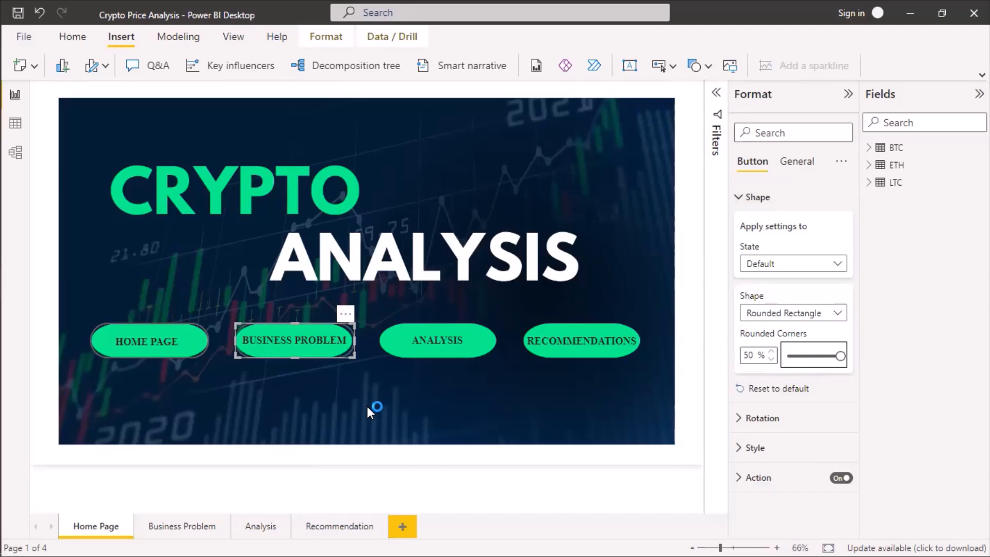
pyautogui.click(389, 364)
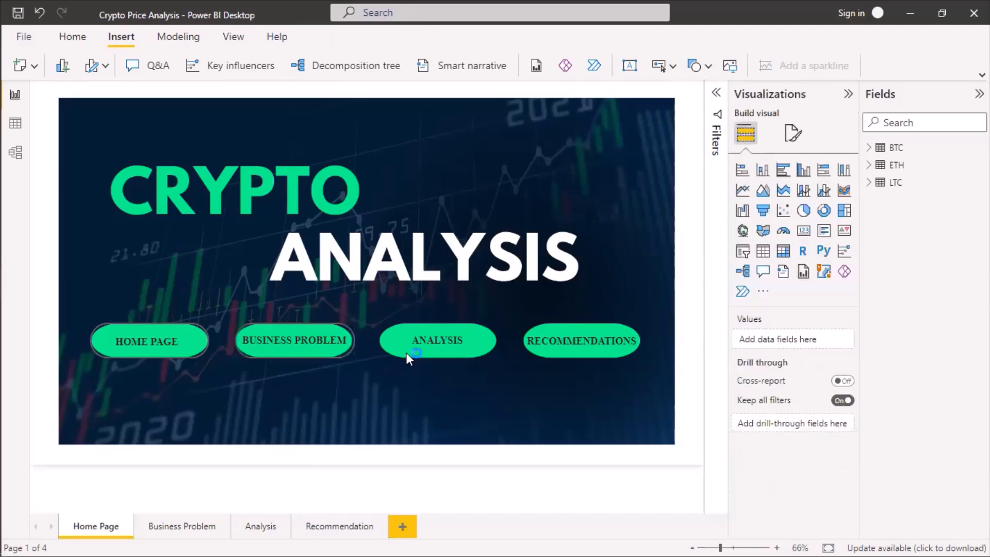
# Insert a third blank button and resize it to cover the ANALYSIS pill.
pyautogui.click(664, 64)
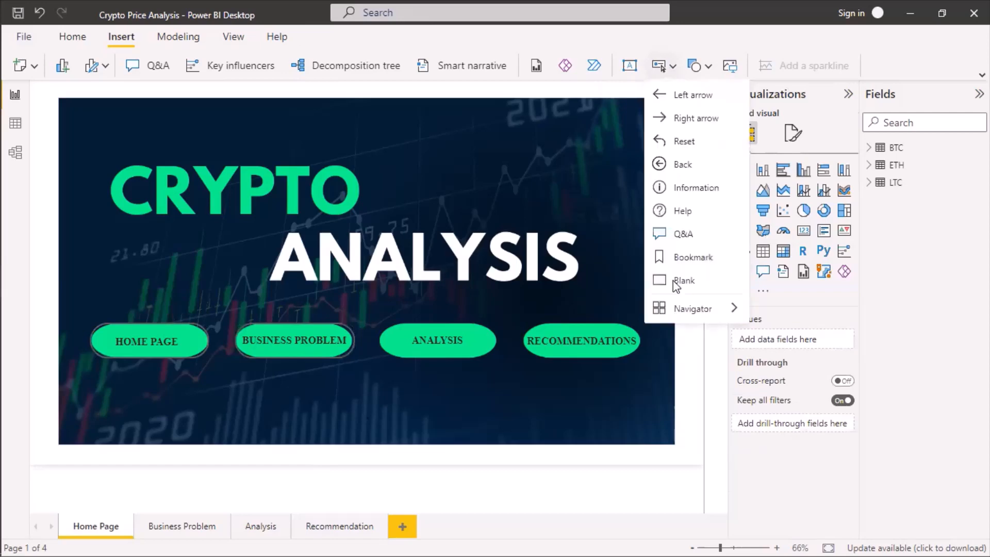
pyautogui.click(678, 283)
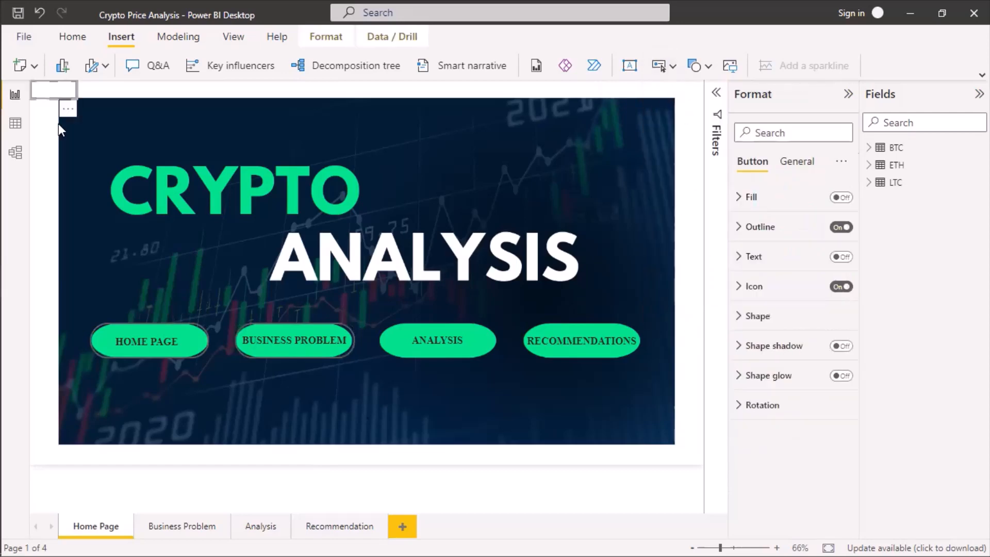
pyautogui.moveTo(73, 94); pyautogui.dragTo(493, 353)
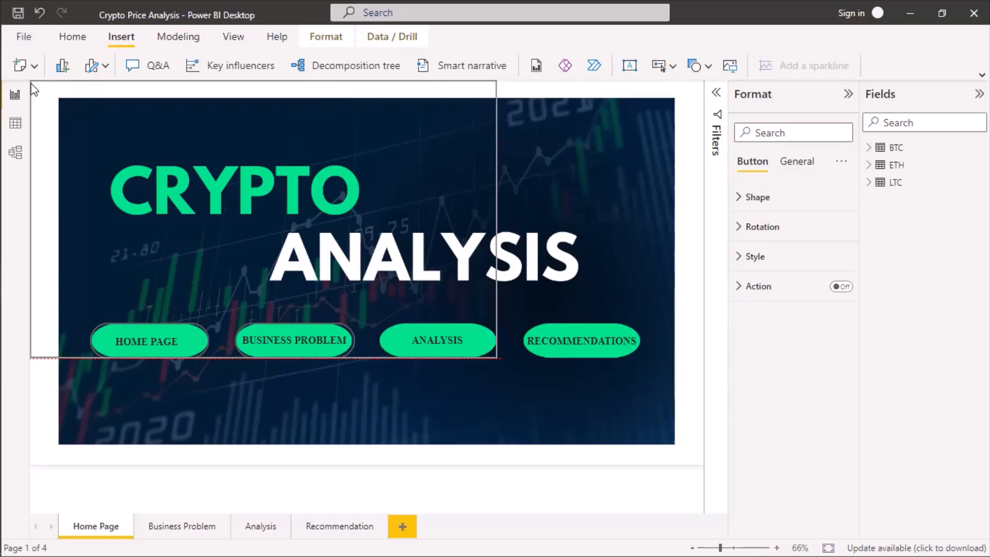
pyautogui.moveTo(30, 82); pyautogui.dragTo(438, 324)
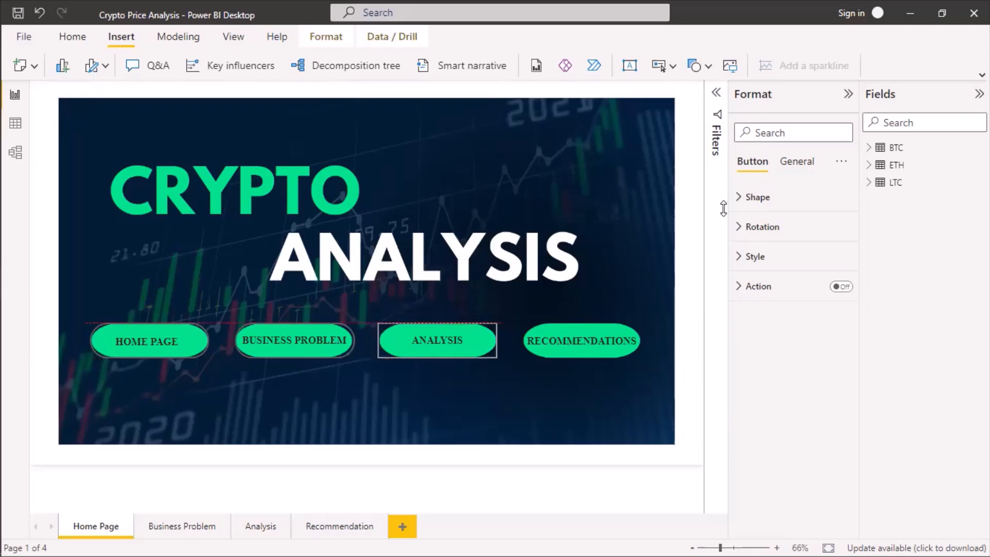
# Change the ANALYSIS button's shape to Rounded Rectangle with 50% rounded corners.
pyautogui.click(752, 206)
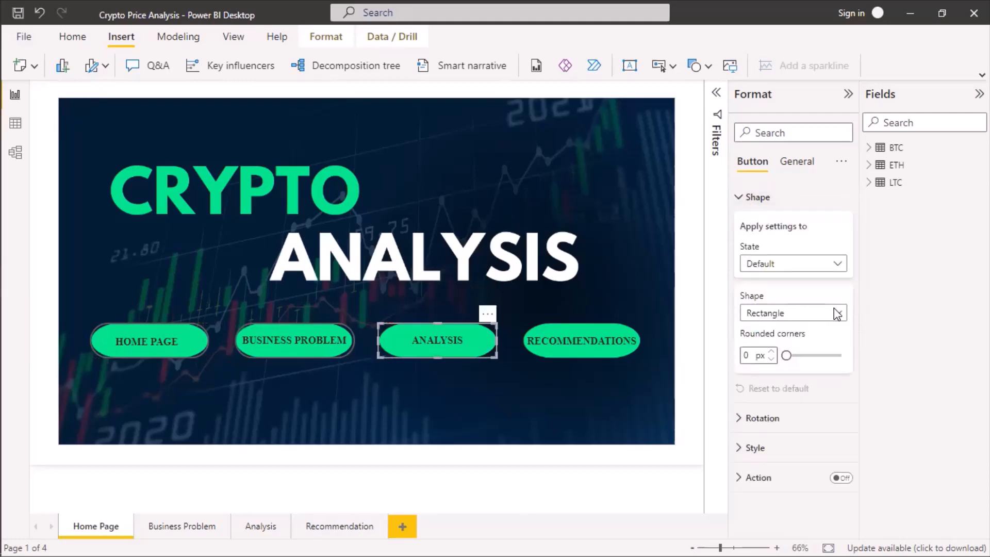
pyautogui.click(790, 313)
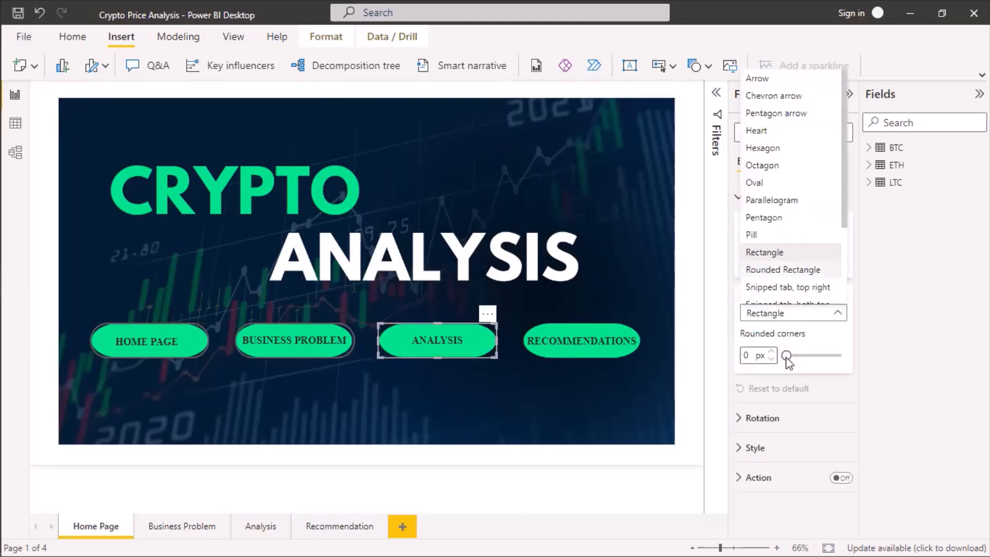
pyautogui.moveTo(785, 356); pyautogui.dragTo(862, 354)
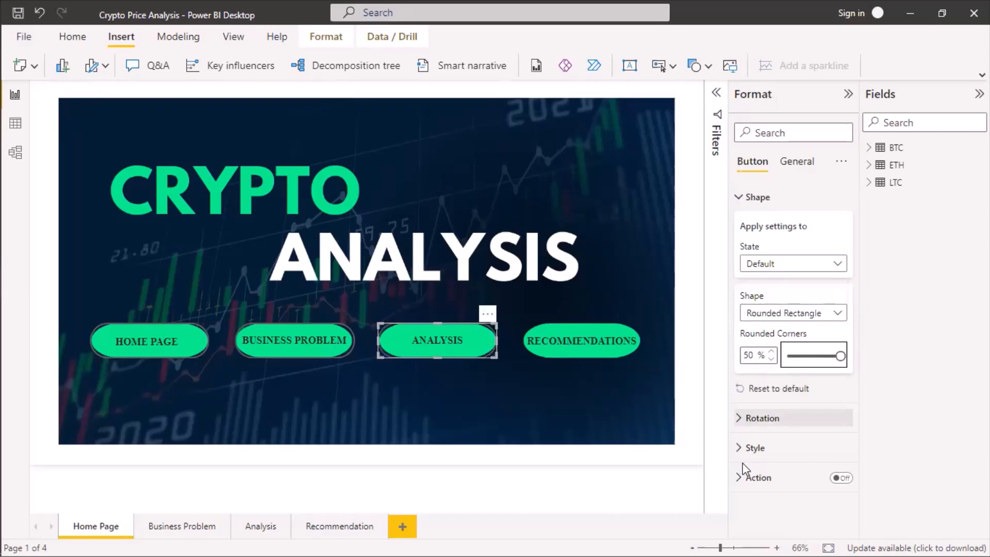
# Turn on the ANALYSIS button's action with type Page navigation and destination Analysis.
pyautogui.click(741, 202)
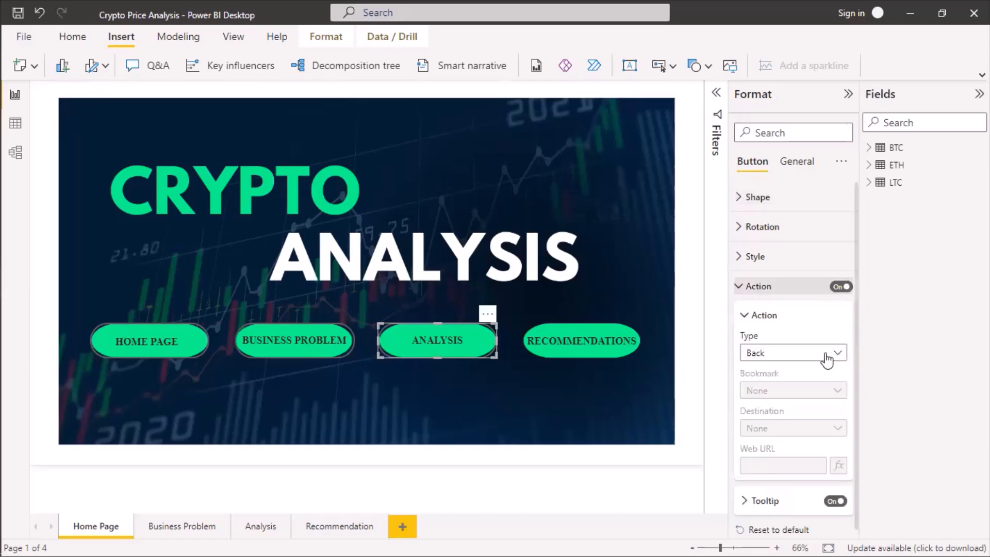
pyautogui.click(825, 353)
pyautogui.click(786, 428)
pyautogui.click(828, 431)
pyautogui.click(792, 484)
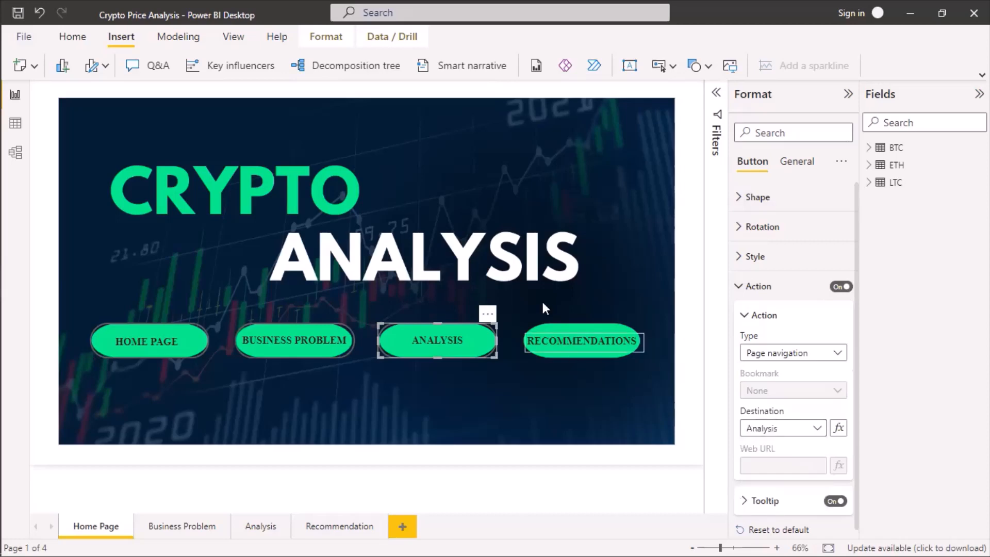
# Insert a fourth blank button, then resize and nudge it to cover the RECOMMENDATIONS pill.
pyautogui.click(672, 68)
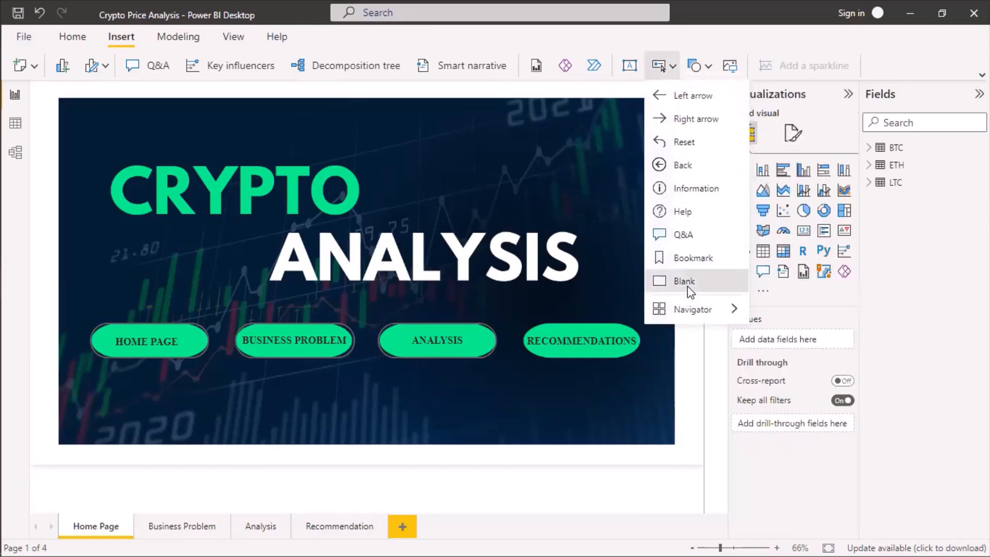
pyautogui.click(686, 287)
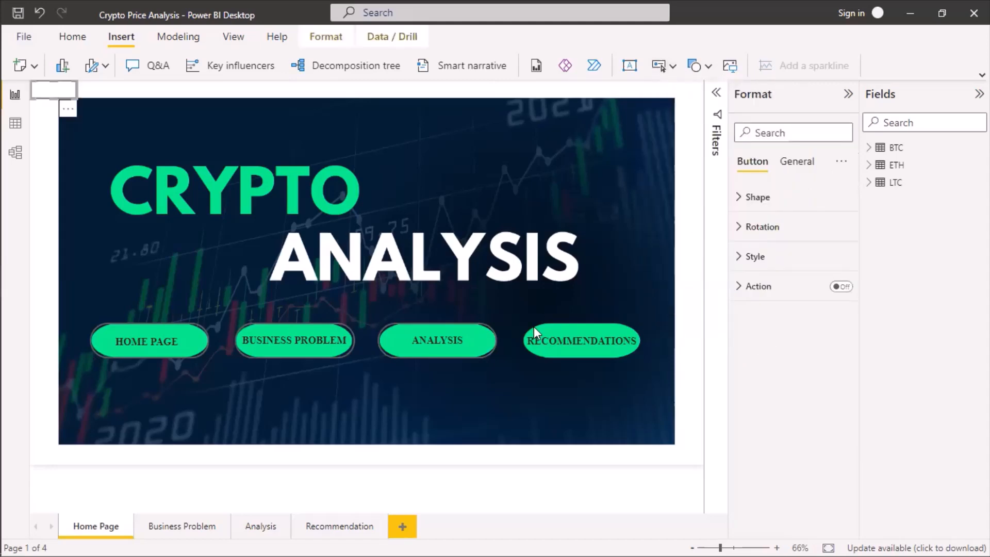
pyautogui.moveTo(77, 98); pyautogui.dragTo(640, 358)
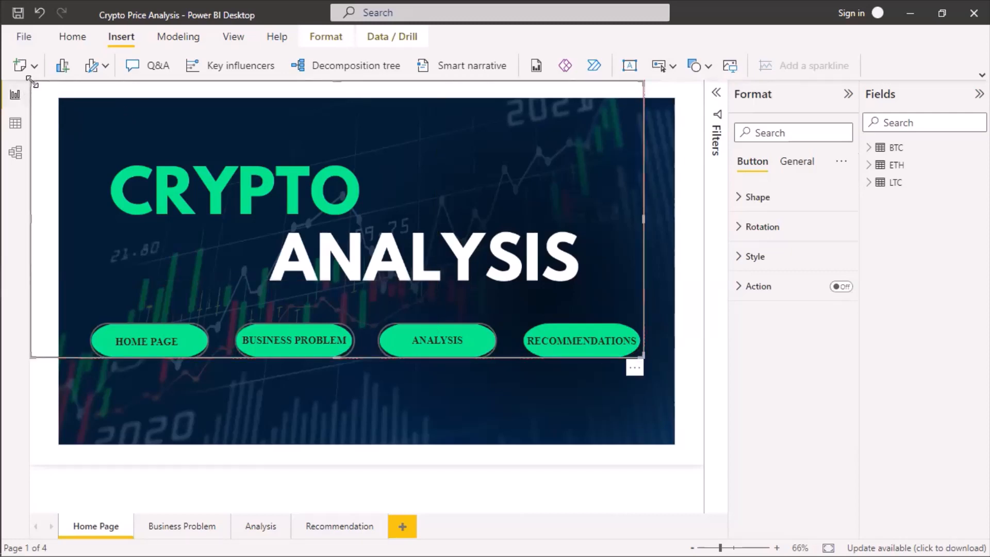
pyautogui.moveTo(283, 165); pyautogui.dragTo(530, 241)
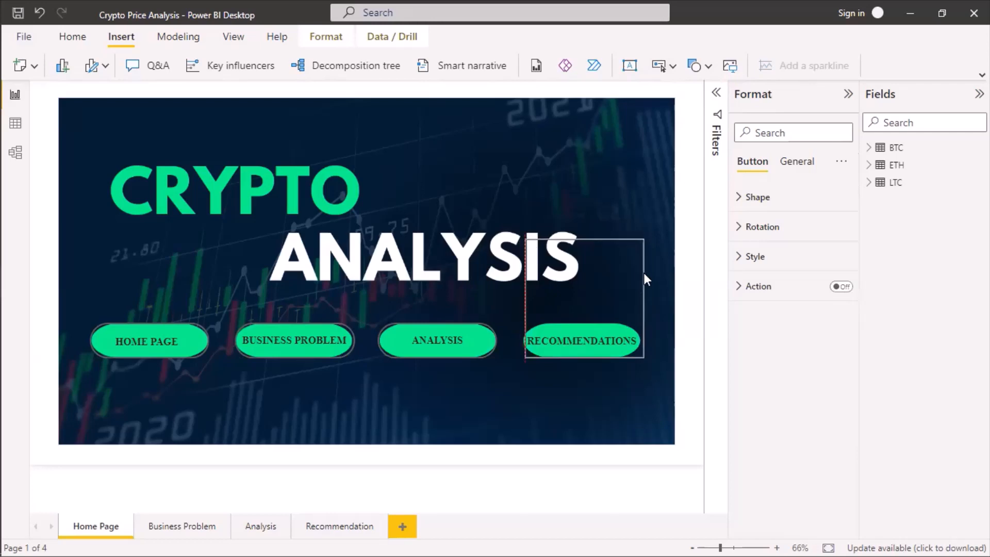
pyautogui.moveTo(643, 274); pyautogui.dragTo(639, 275)
pyautogui.click(642, 276)
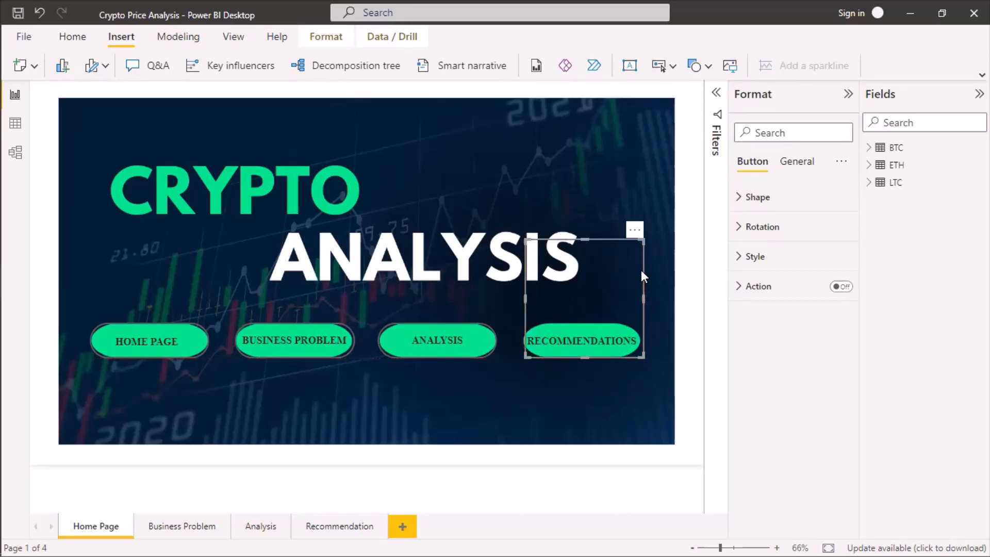
pyautogui.press('Left')
pyautogui.press('Left')
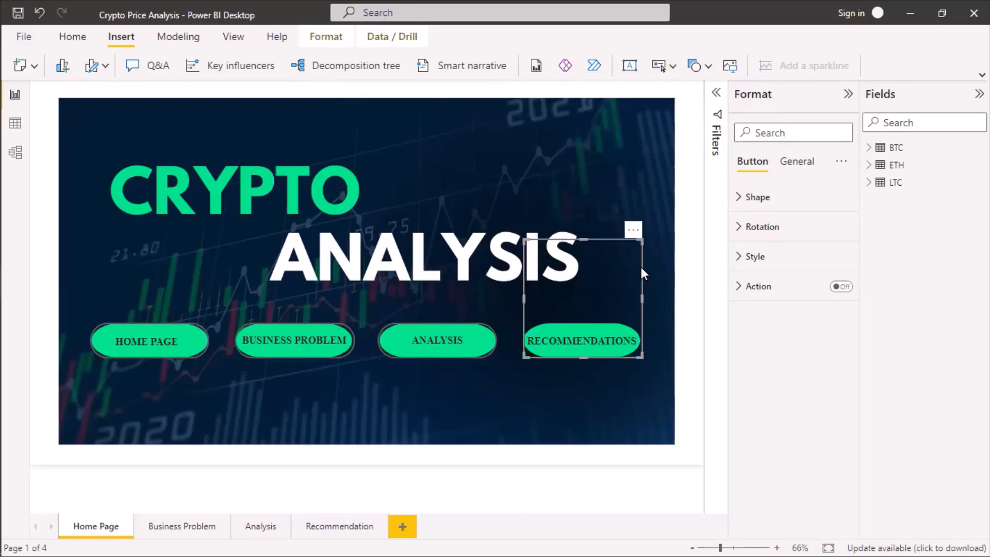
pyautogui.press('Right')
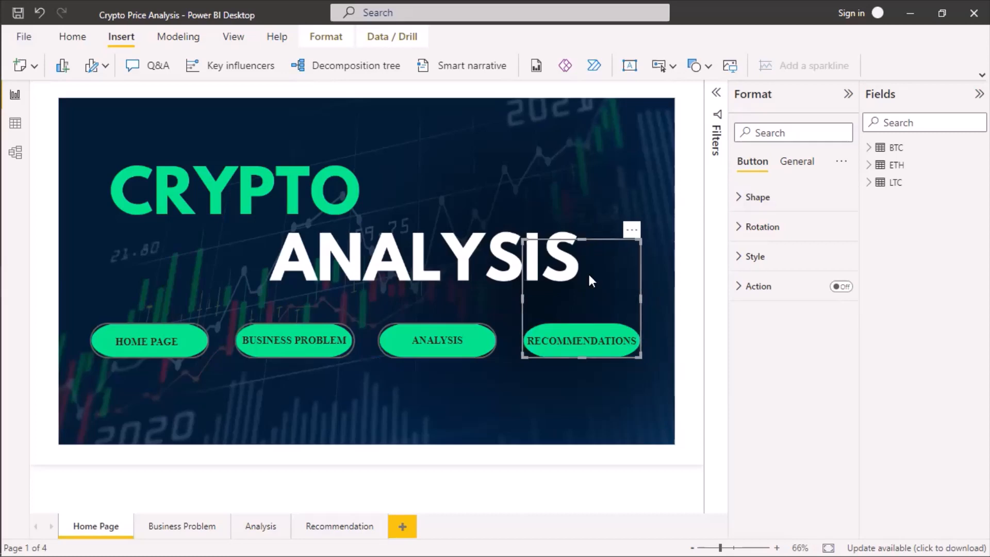
pyautogui.moveTo(583, 318); pyautogui.dragTo(584, 325)
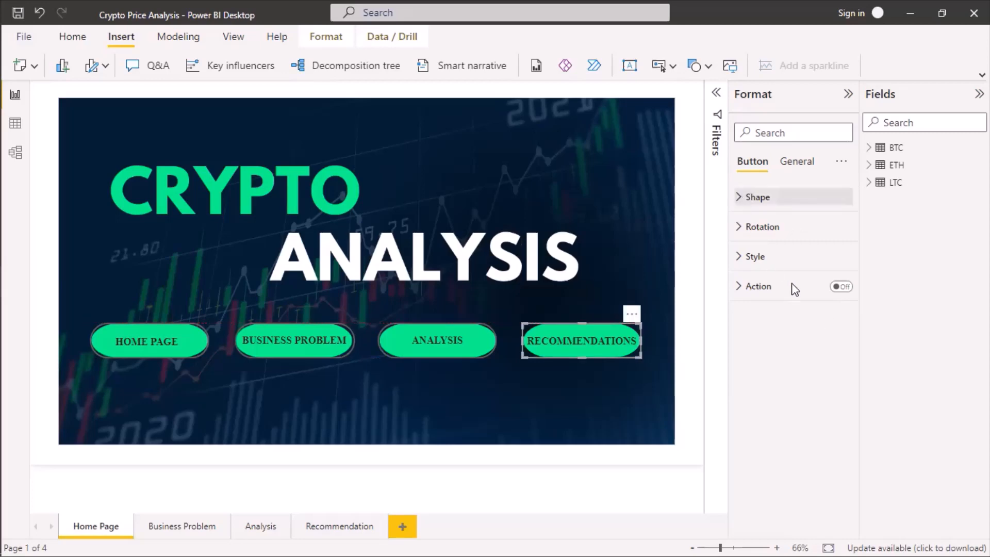
# Change the RECOMMENDATIONS button's shape to Rounded Rectangle with 50% rounded corners.
pyautogui.click(832, 316)
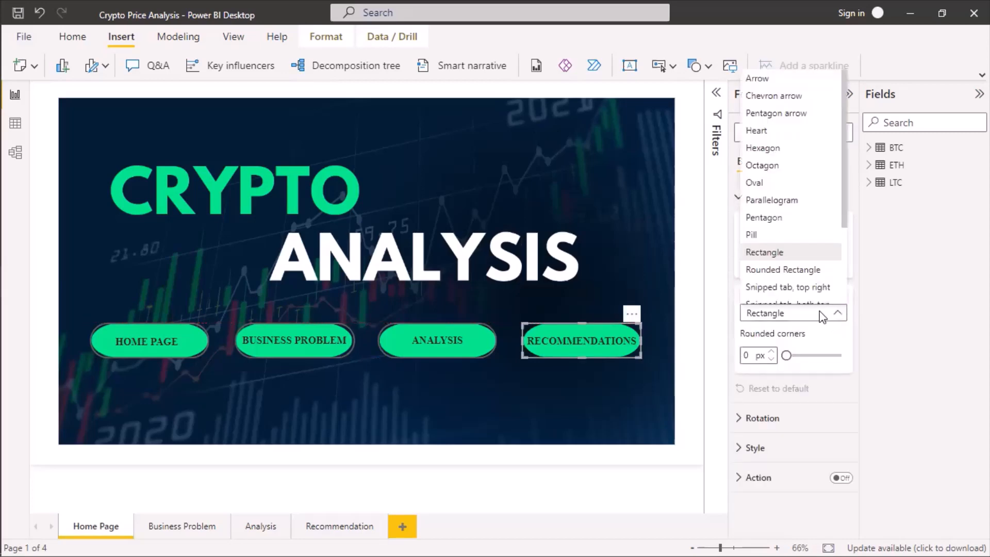
pyautogui.click(786, 357)
pyautogui.moveTo(784, 355); pyautogui.dragTo(848, 355)
pyautogui.click(739, 198)
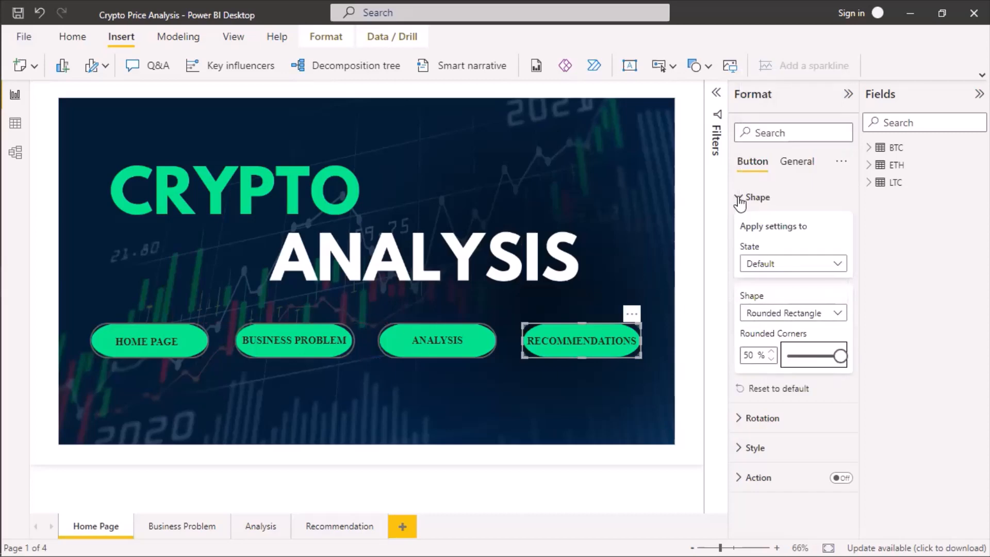
# Turn on the RECOMMENDATIONS button's action with type Page navigation and destination Recommendation.
pyautogui.click(783, 286)
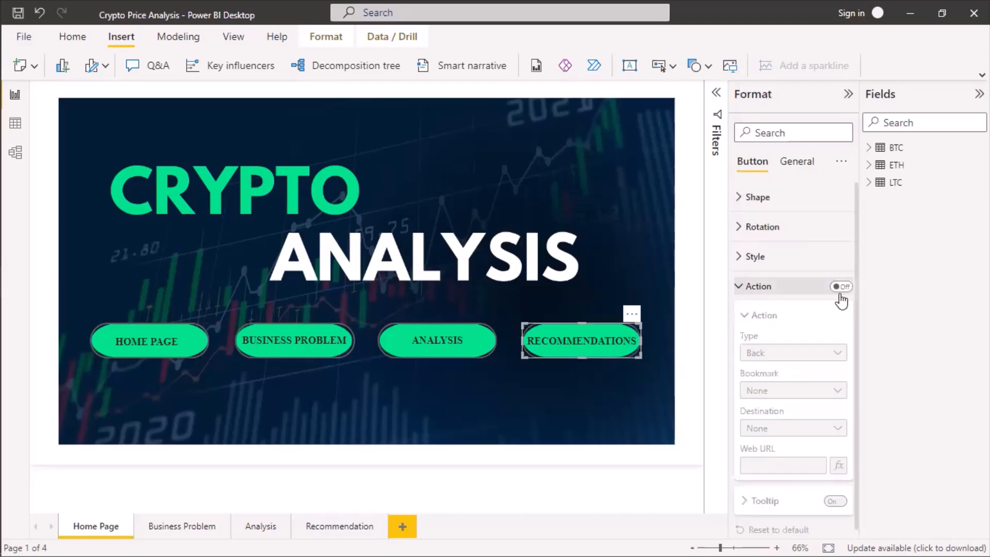
pyautogui.click(841, 287)
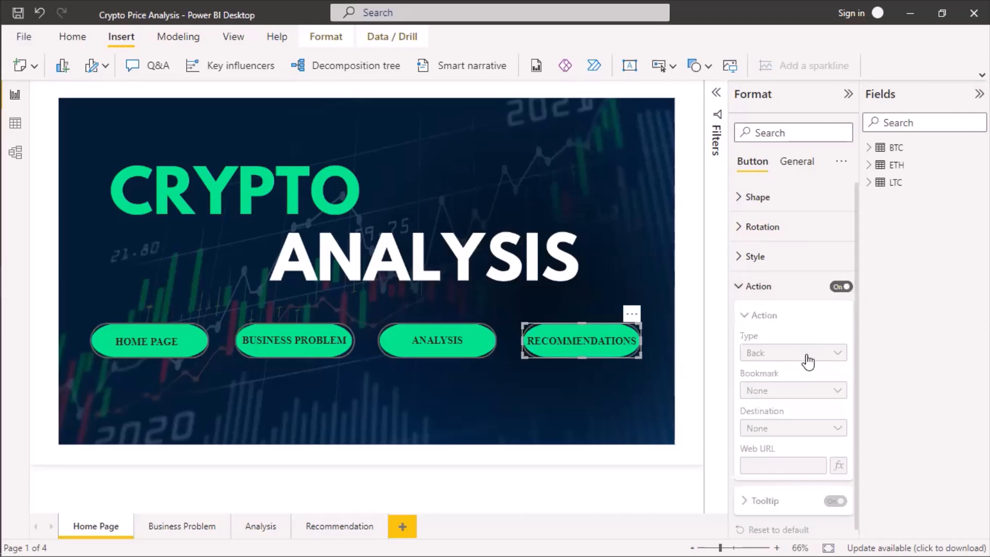
pyautogui.click(794, 353)
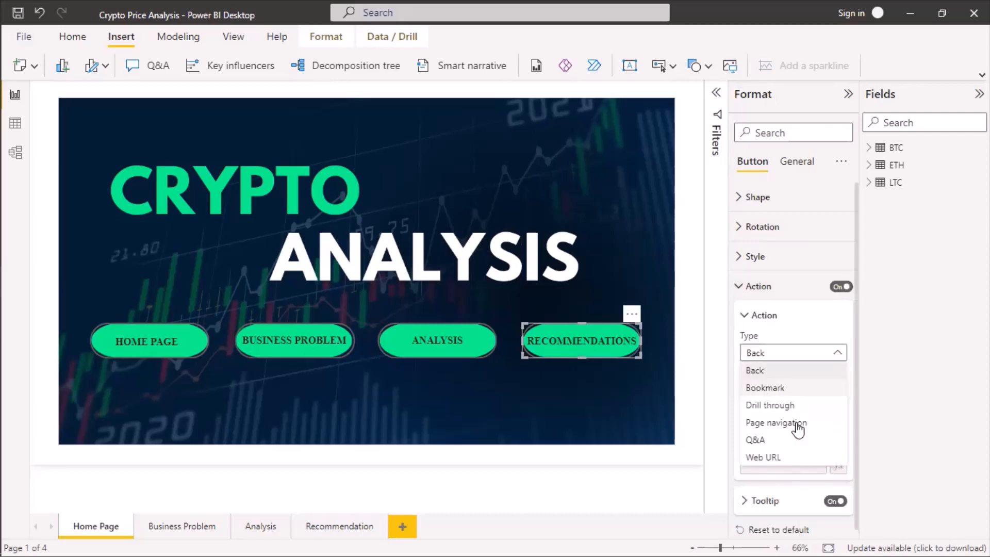
pyautogui.click(797, 403)
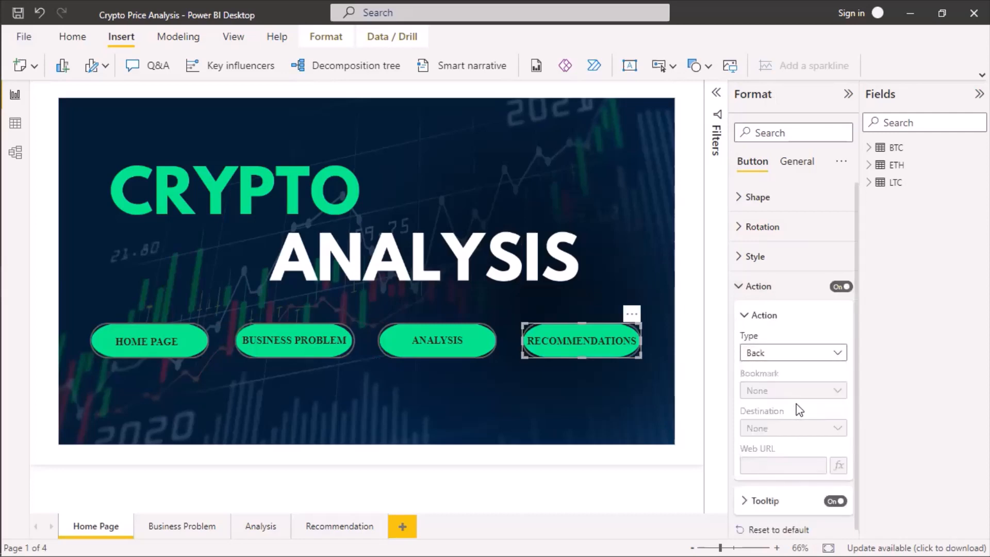
pyautogui.click(807, 430)
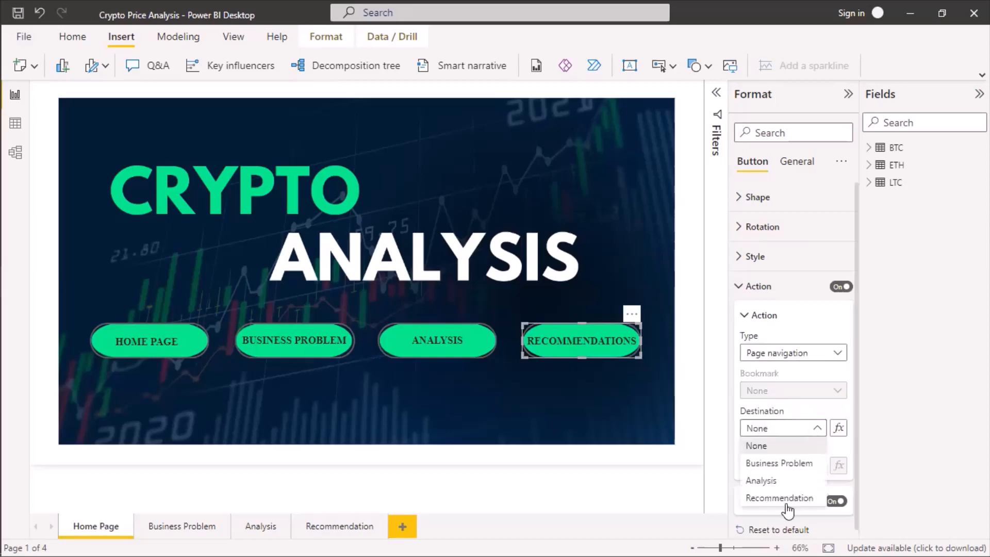
pyautogui.click(787, 499)
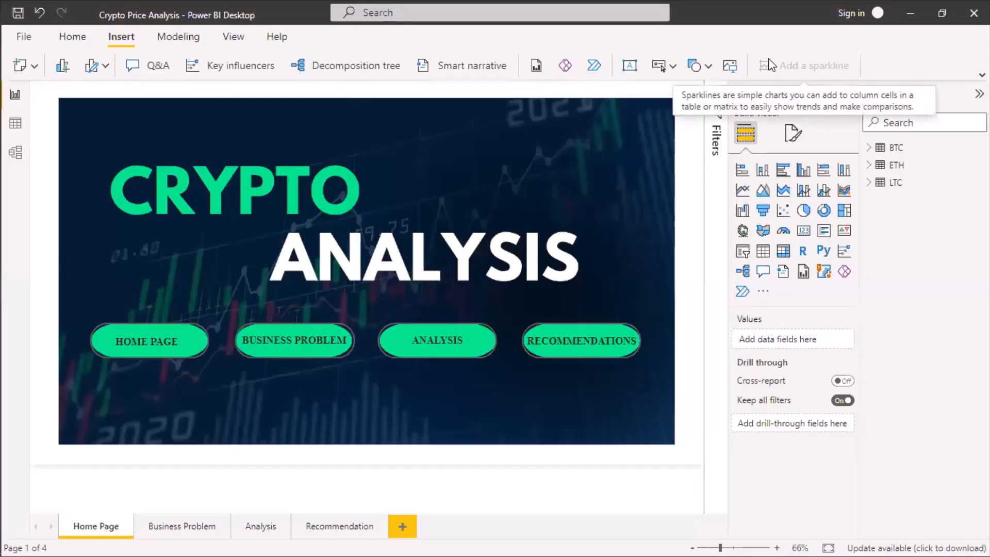
# Replace the Business Problem page's canvas background image with unnamed.png and set its transparency to 0%.
pyautogui.click(185, 527)
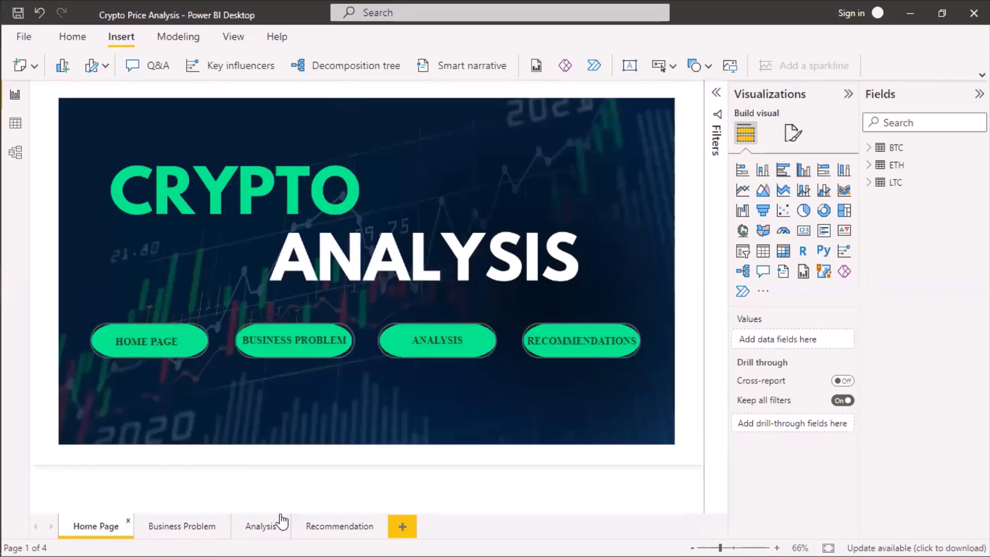
pyautogui.click(177, 527)
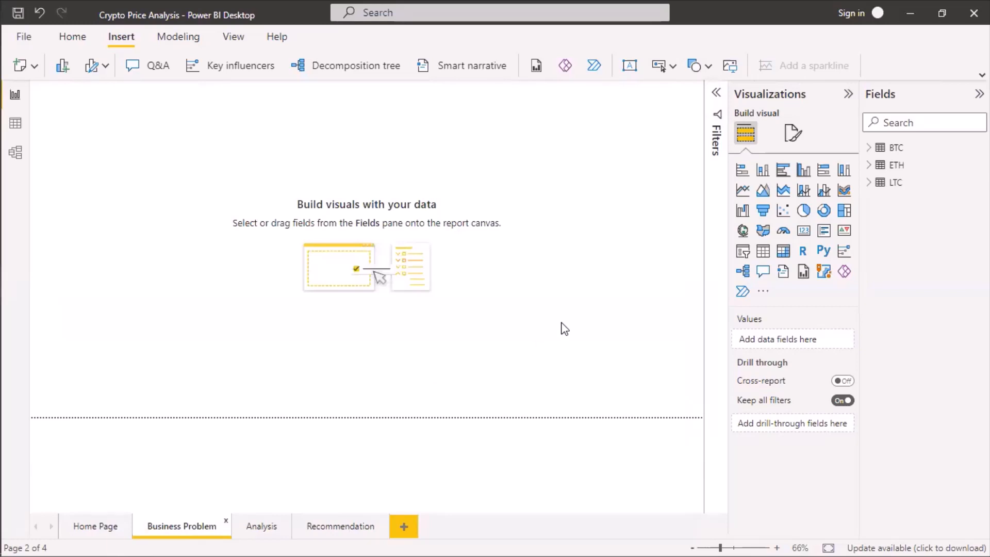
pyautogui.click(795, 134)
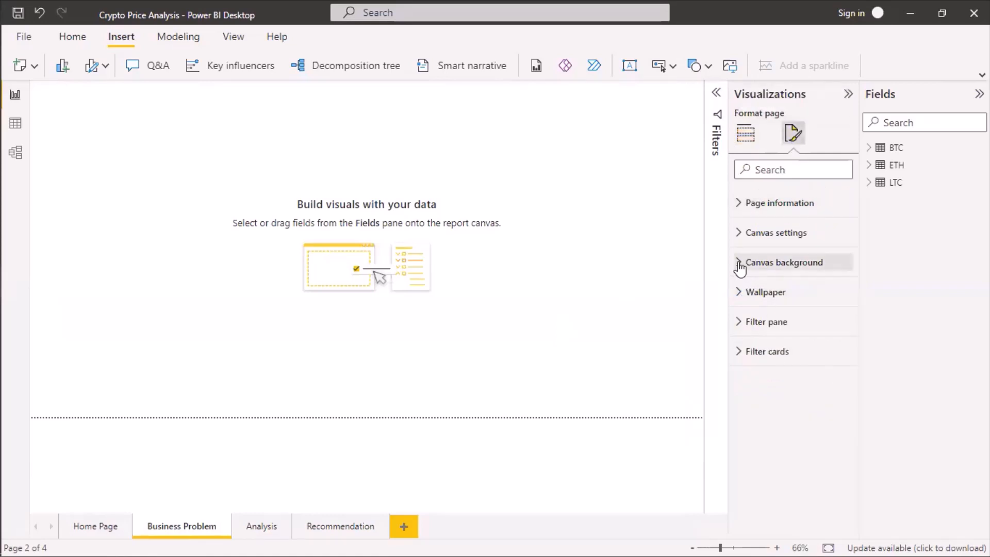
pyautogui.click(778, 276)
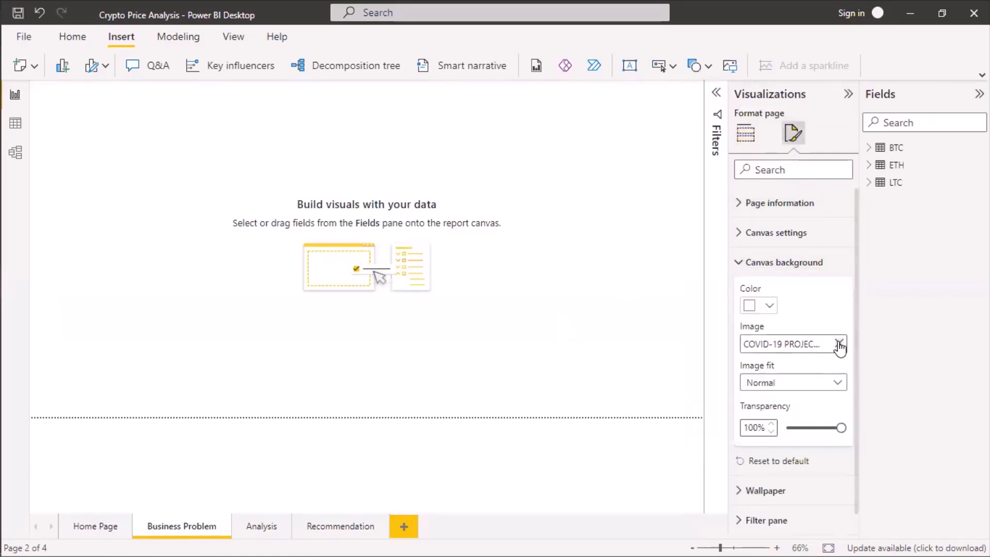
pyautogui.click(838, 343)
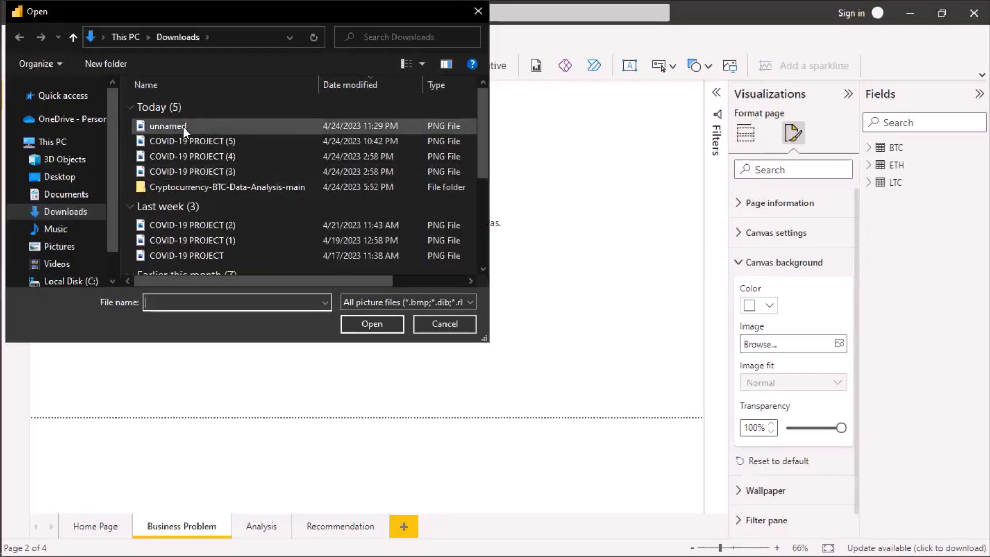
pyautogui.click(184, 126)
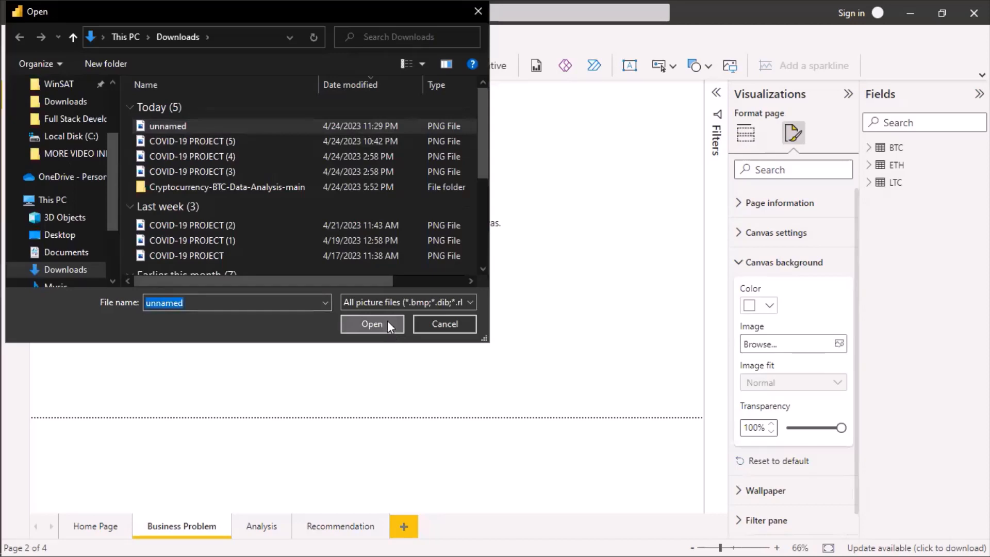
pyautogui.click(387, 321)
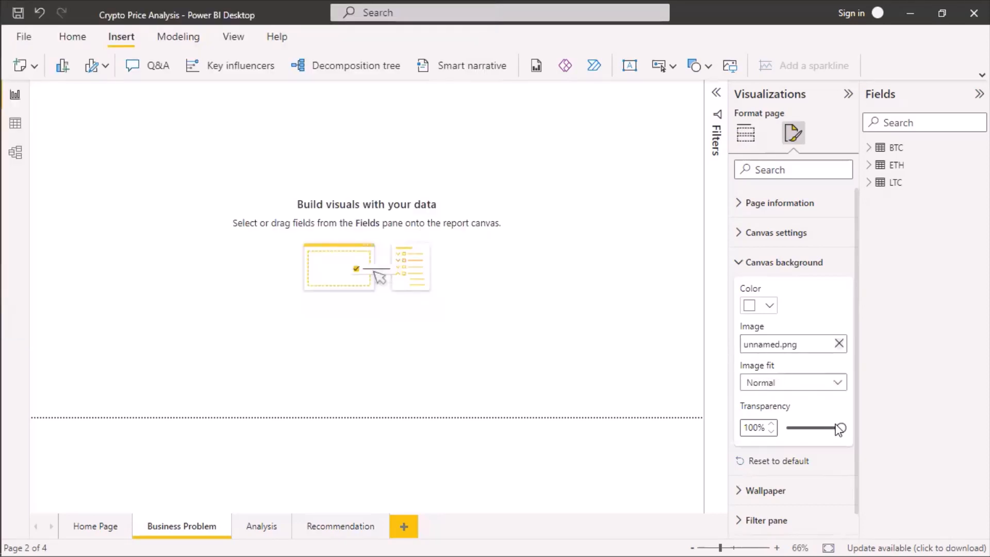
pyautogui.moveTo(842, 428); pyautogui.dragTo(747, 428)
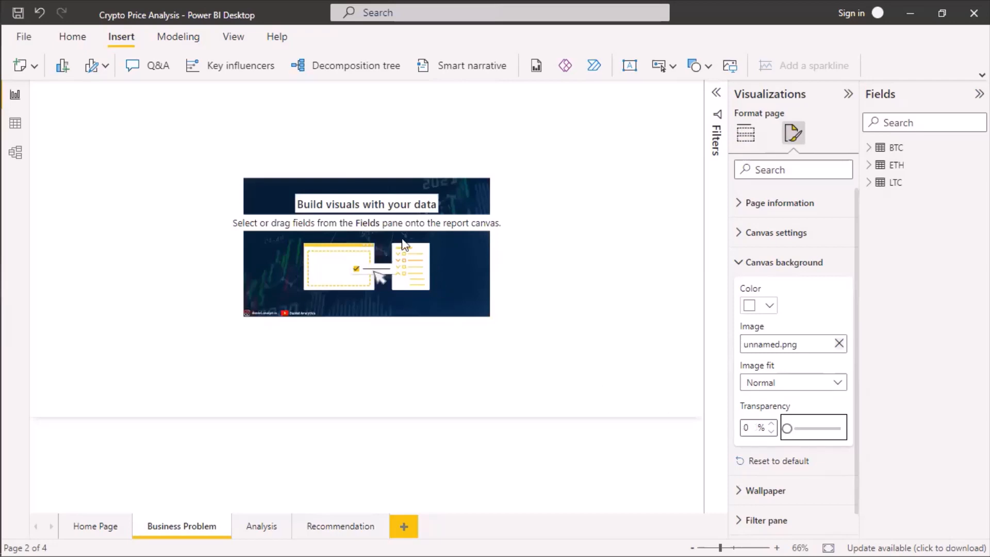
pyautogui.click(445, 263)
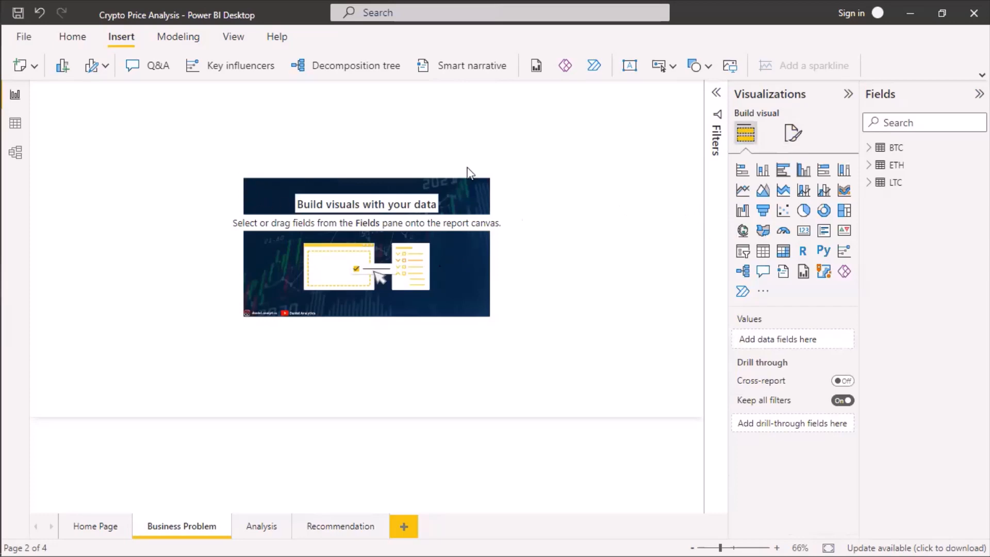
# Check the Business Problem page's canvas type, height and width settings.
pyautogui.click(797, 134)
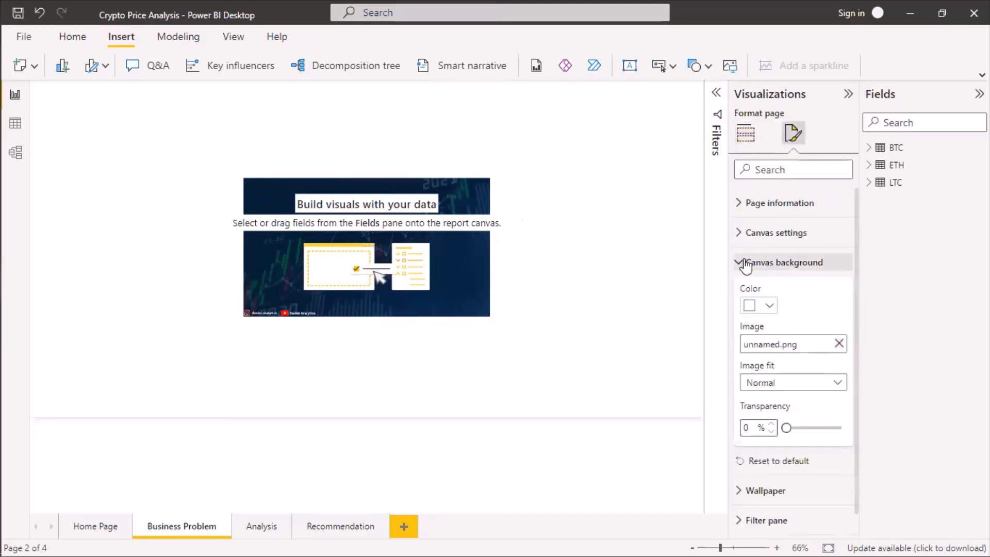
pyautogui.click(742, 262)
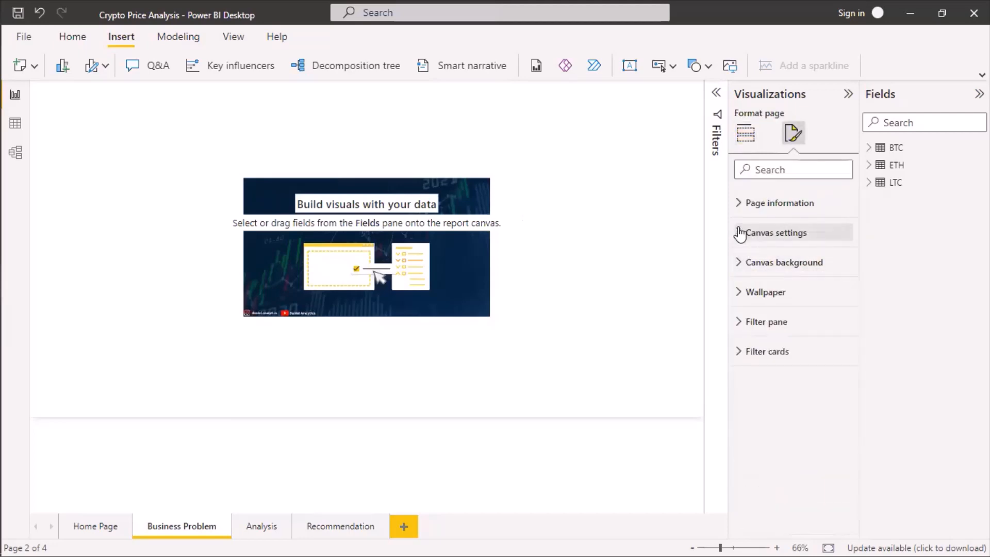
pyautogui.click(740, 235)
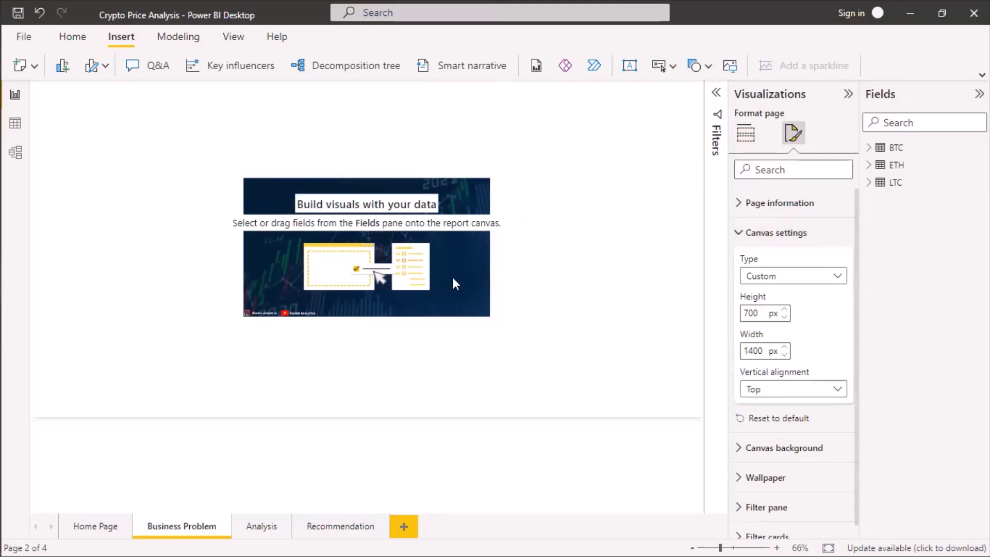
pyautogui.click(746, 133)
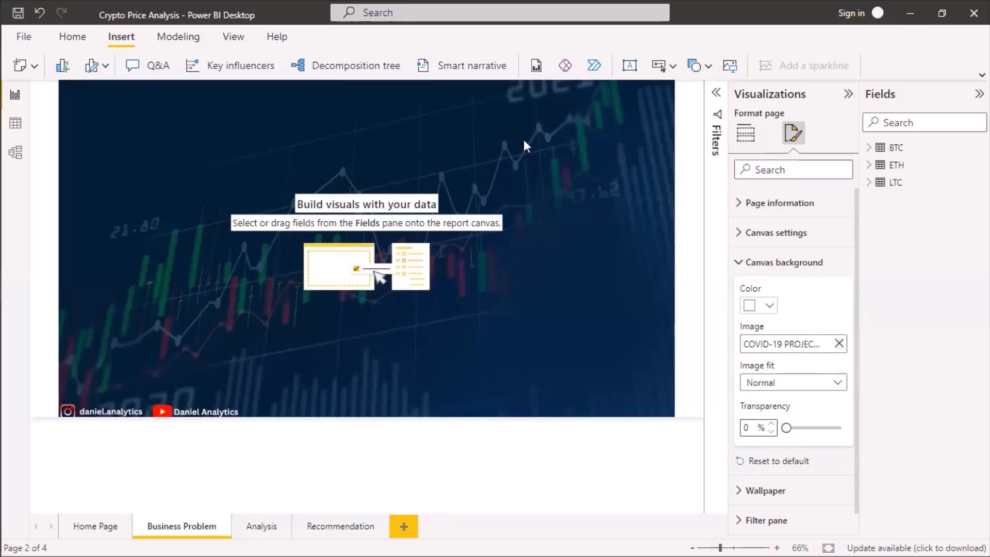
# Insert a text box on the Business Problem page containing the heading BUSINESS PROBLEM.
pyautogui.click(630, 66)
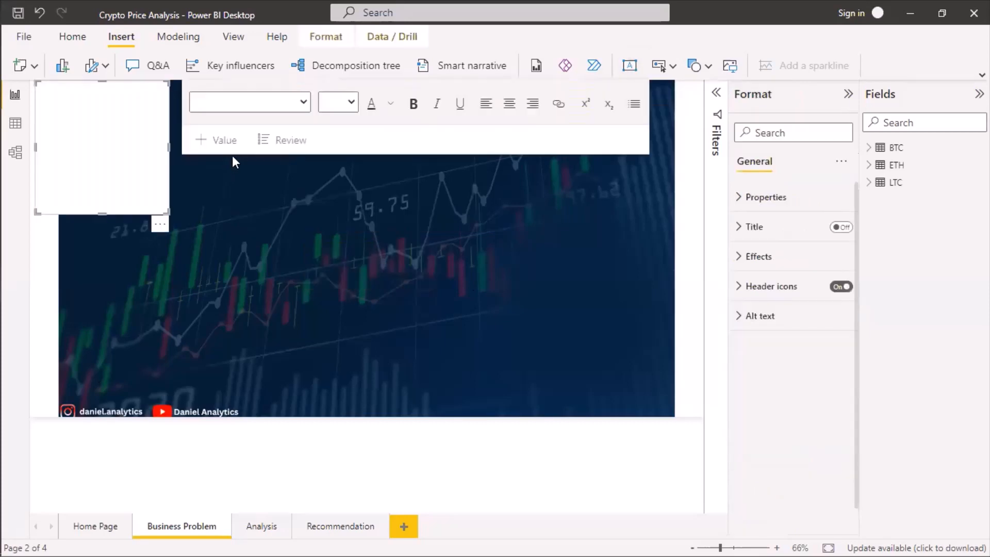
pyautogui.click(103, 148)
pyautogui.write('BUSINESS')
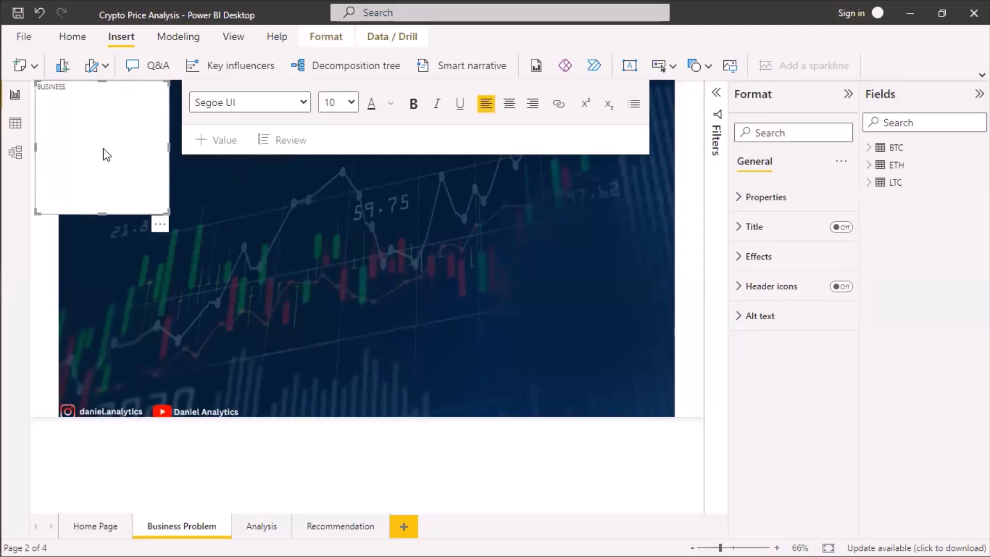
pyautogui.hotkey('ctrl', 'a')
pyautogui.press('BackSpace')
pyautogui.write('BUSINESS PROBLEM')
# Set the BUSINESS PROBLEM heading to font size 20, centre it, and shrink the text box to one line's height.
pyautogui.hotkey('ctrl', 'a')
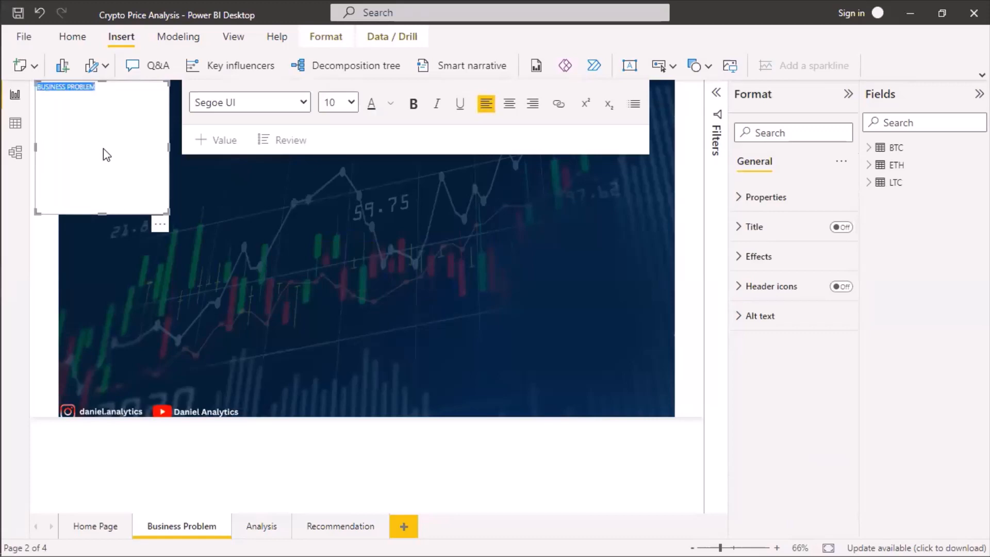
pyautogui.click(350, 108)
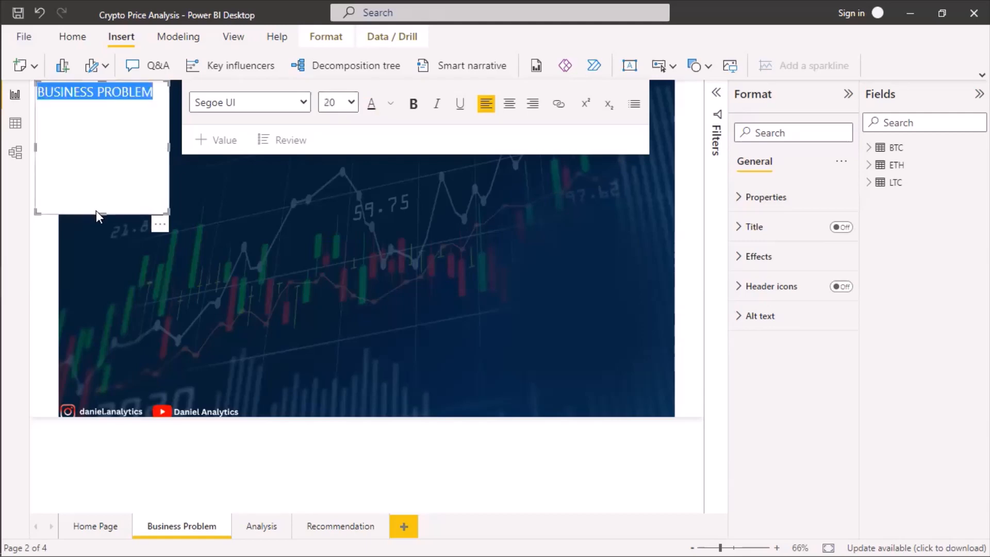
pyautogui.moveTo(101, 209); pyautogui.dragTo(94, 102)
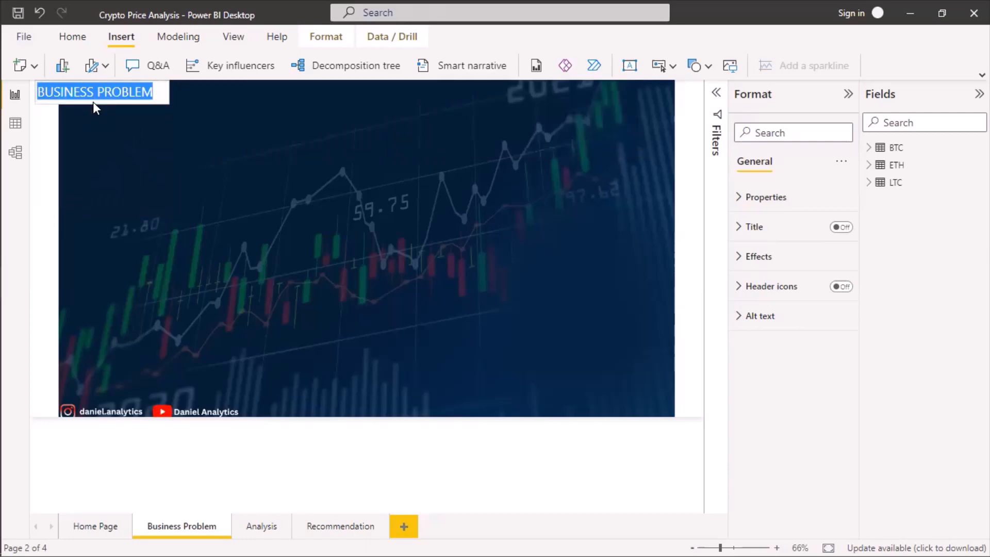
pyautogui.click(509, 104)
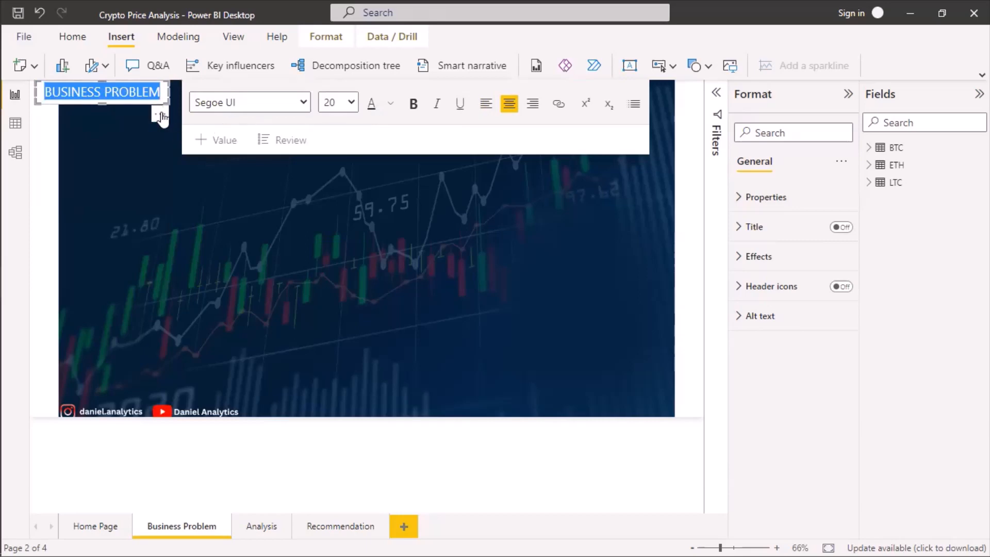
# Move the BUSINESS PROBLEM heading to the page's upper middle and format it in bold Arial Black, widened to fit one line.
pyautogui.moveTo(162, 116); pyautogui.dragTo(262, 191)
pyautogui.moveTo(389, 162); pyautogui.dragTo(414, 176)
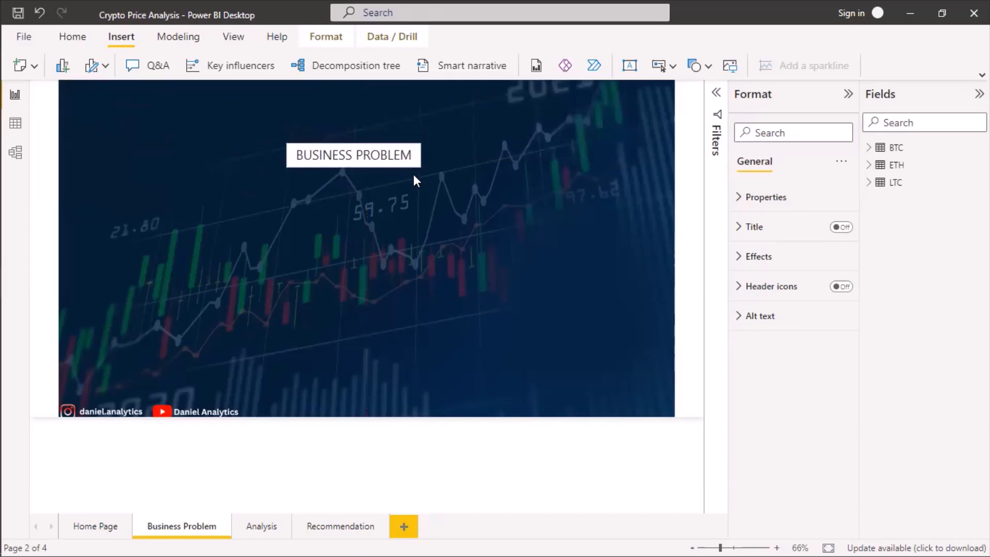
pyautogui.click(345, 158)
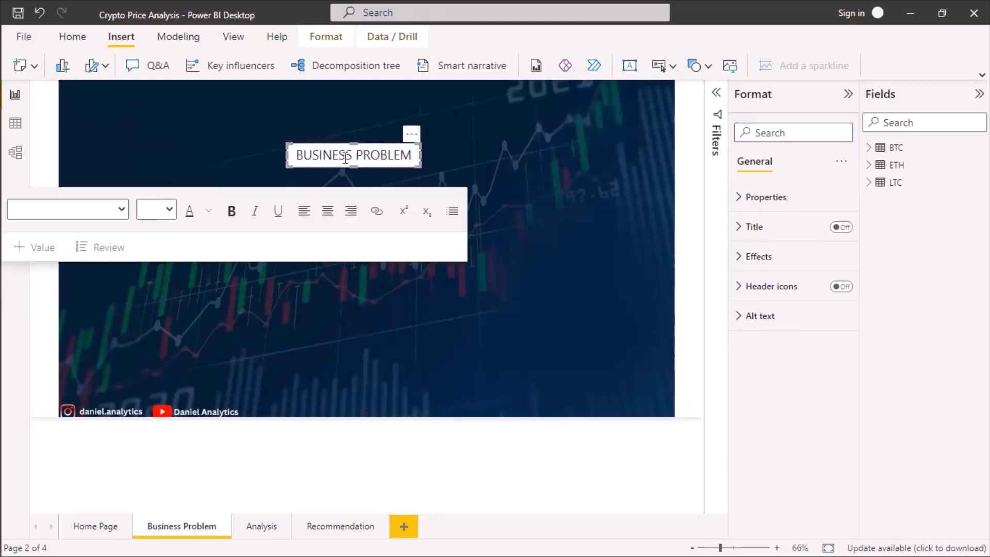
pyautogui.hotkey('ctrl', 'a')
pyautogui.click(232, 211)
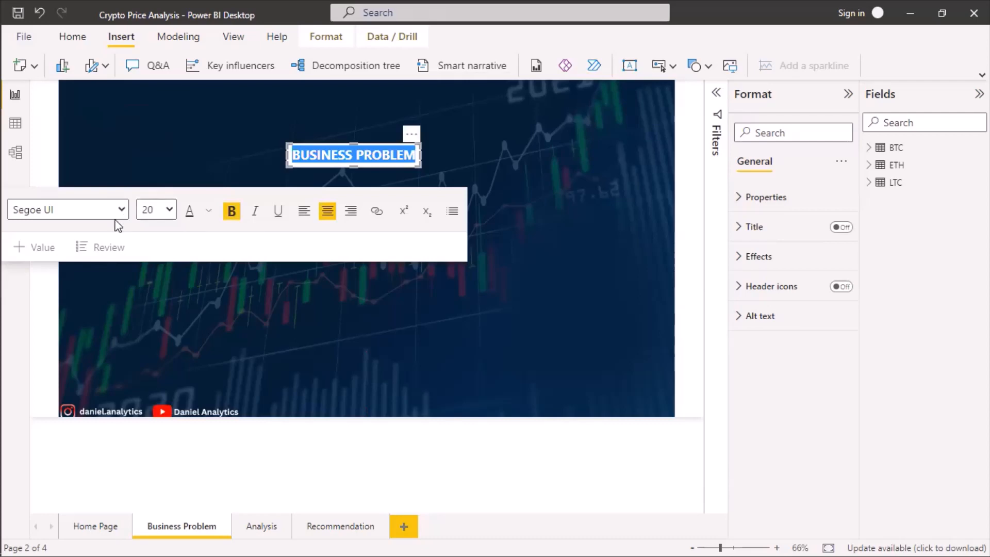
pyautogui.click(64, 245)
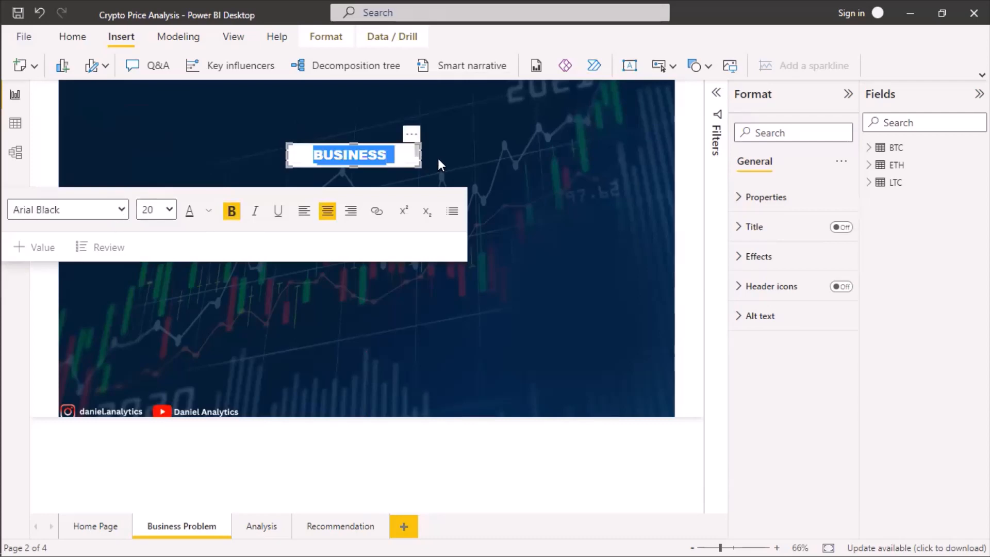
pyautogui.moveTo(434, 153); pyautogui.dragTo(451, 152)
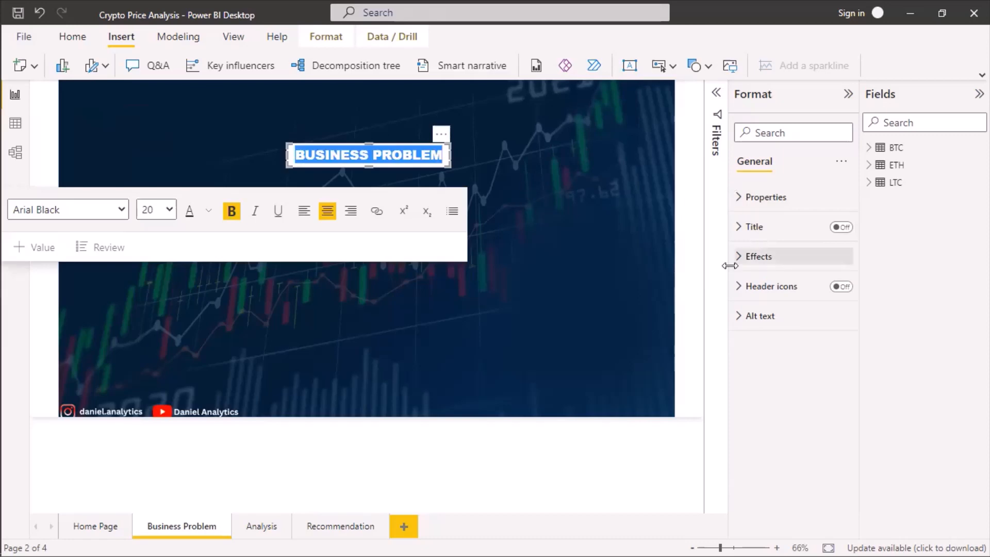
pyautogui.click(750, 277)
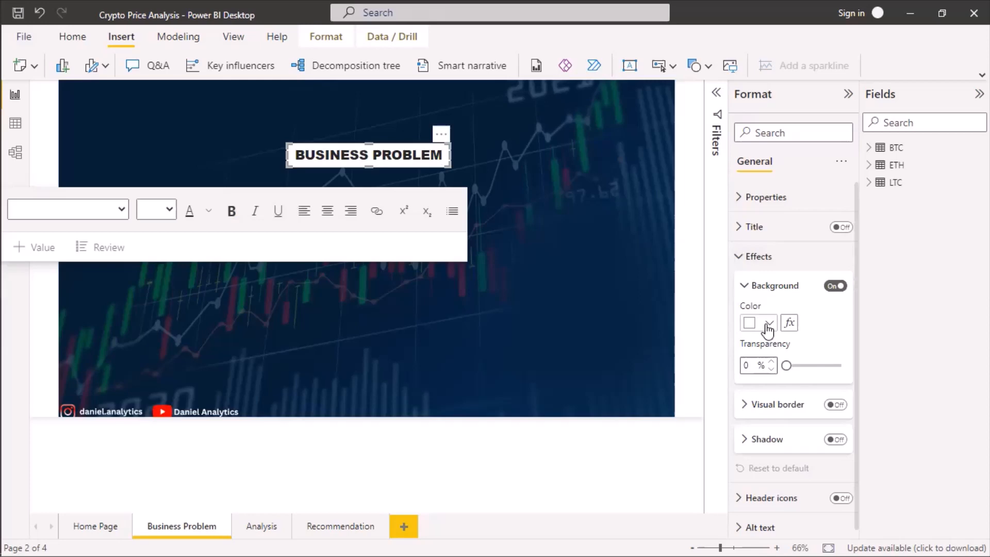
pyautogui.click(552, 206)
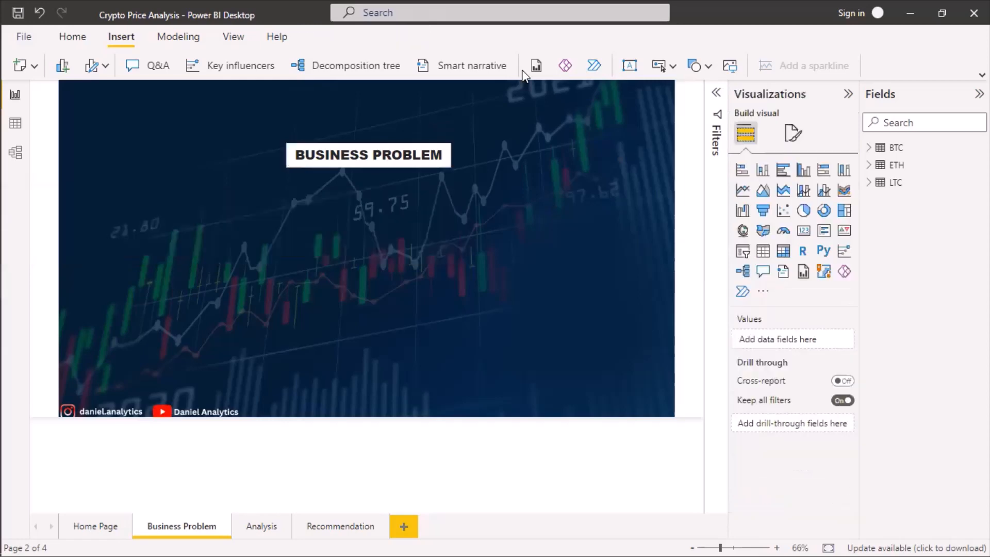
# Add a text box with the copied three-bullet ARM Holdings problem statement, widened and centred below the BUSINESS PROBLEM heading.
pyautogui.click(629, 67)
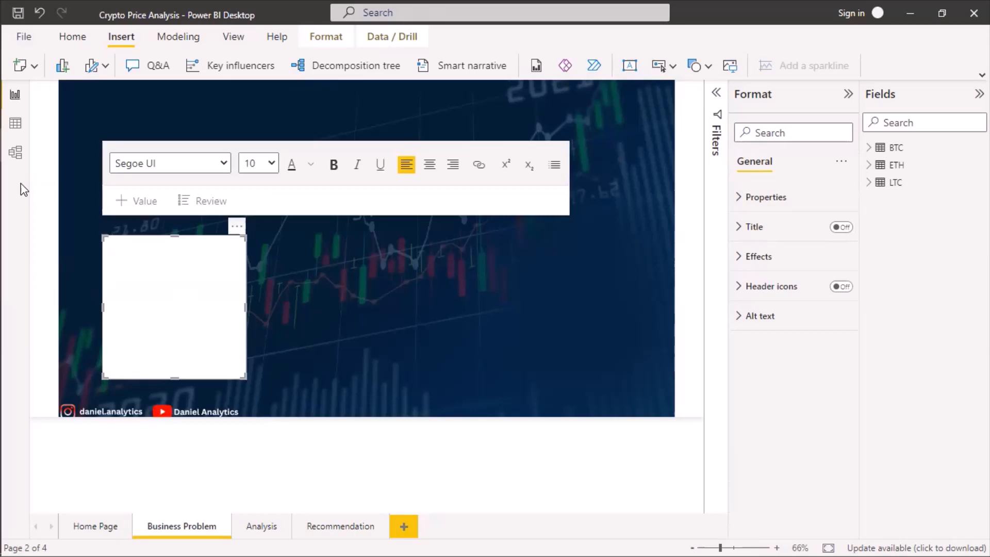
pyautogui.click(142, 287)
pyautogui.hotkey('ctrl', 'v')
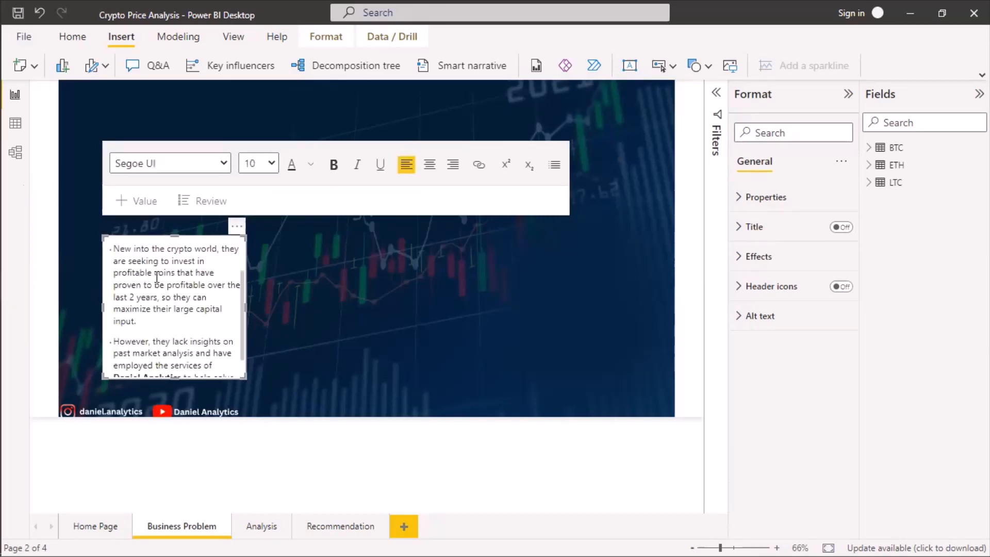
pyautogui.moveTo(306, 392); pyautogui.dragTo(380, 355)
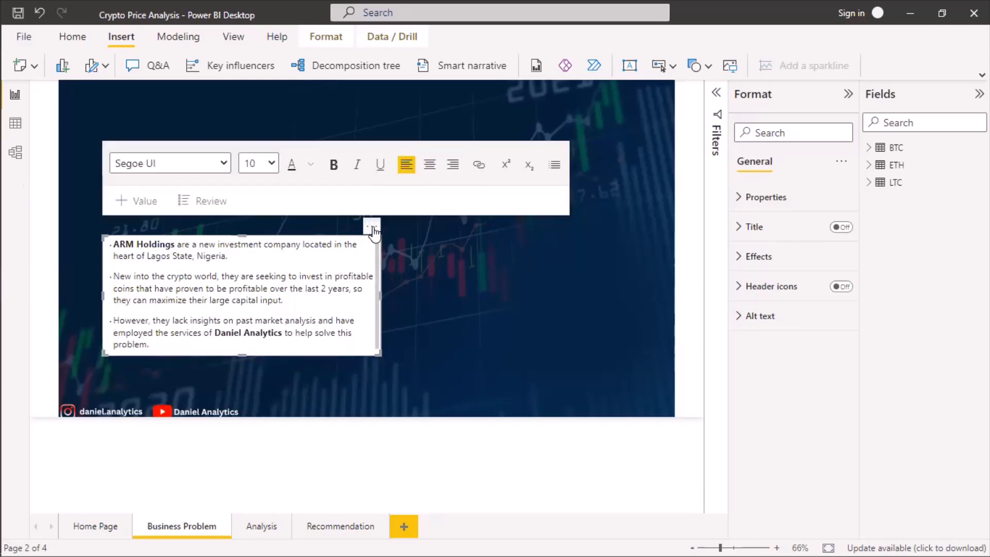
pyautogui.moveTo(442, 211); pyautogui.dragTo(502, 189)
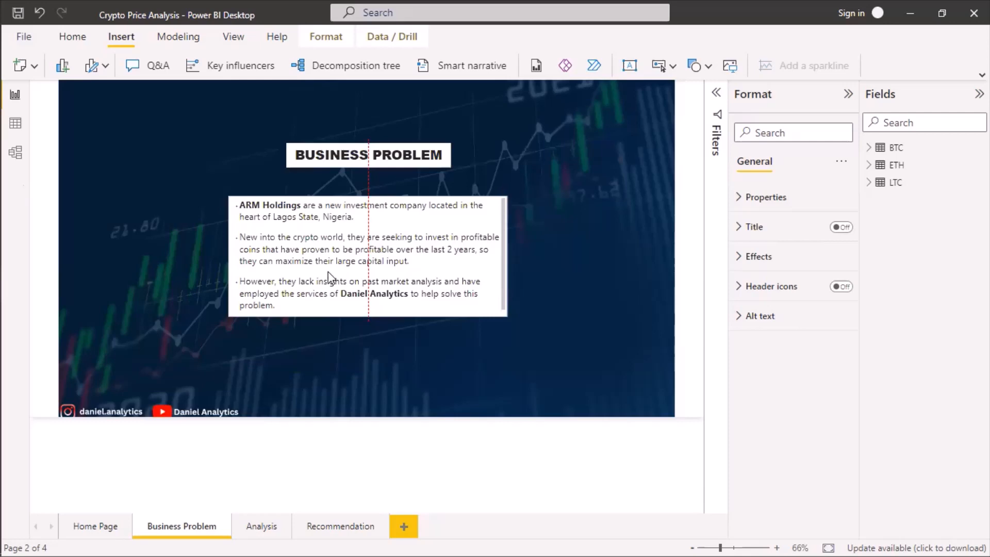
# Set the problem statement's font size to 18 and enlarge its text box to fit all three bullets.
pyautogui.click(331, 261)
pyautogui.hotkey('ctrl', 'a')
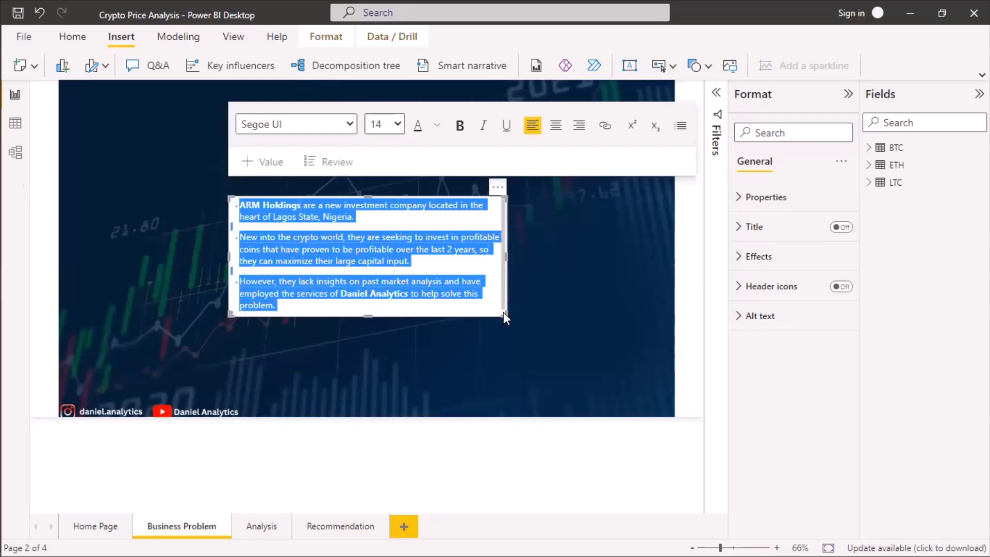
pyautogui.moveTo(523, 339)
pyautogui.mouseDown()
pyautogui.moveTo(539, 361)
pyautogui.moveTo(543, 339)
pyautogui.mouseUp()
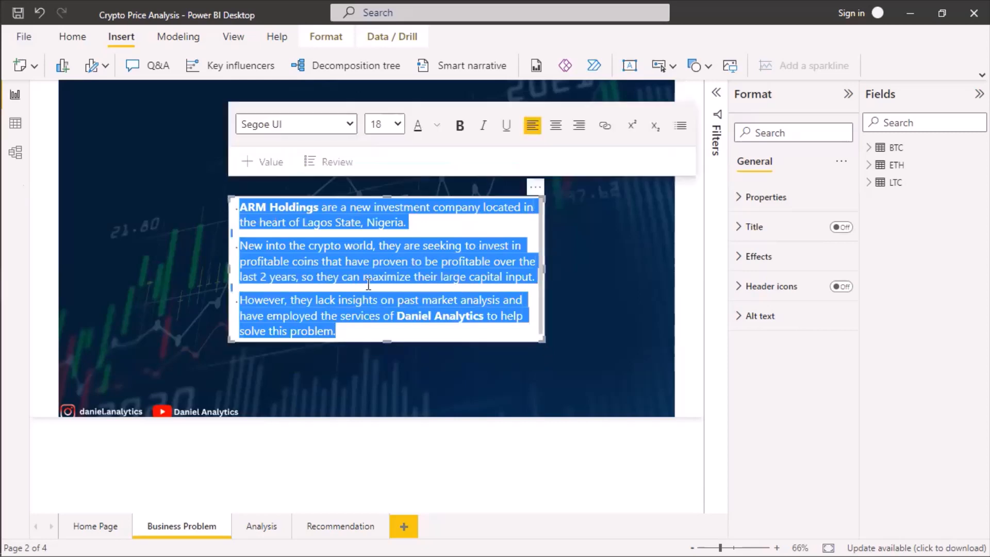
pyautogui.click(252, 206)
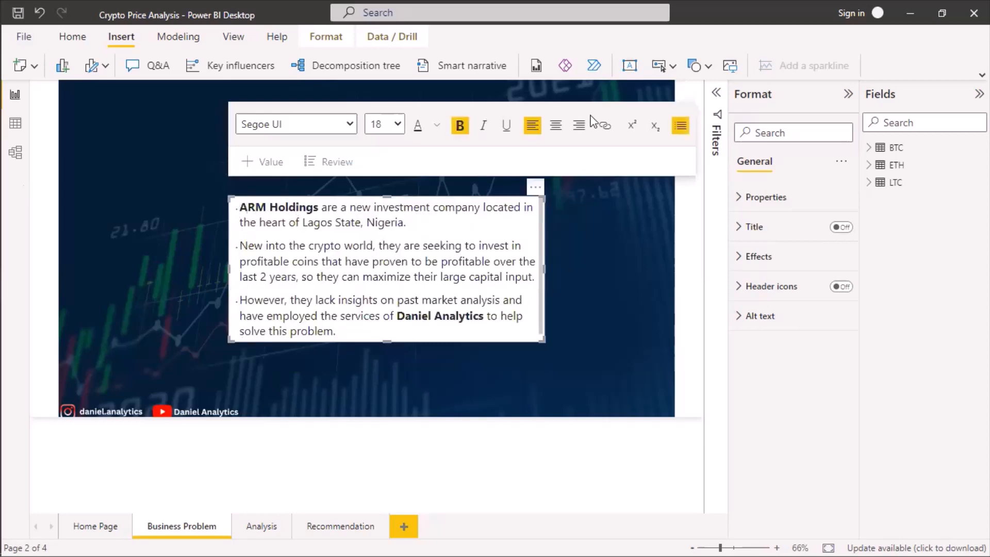
pyautogui.click(295, 270)
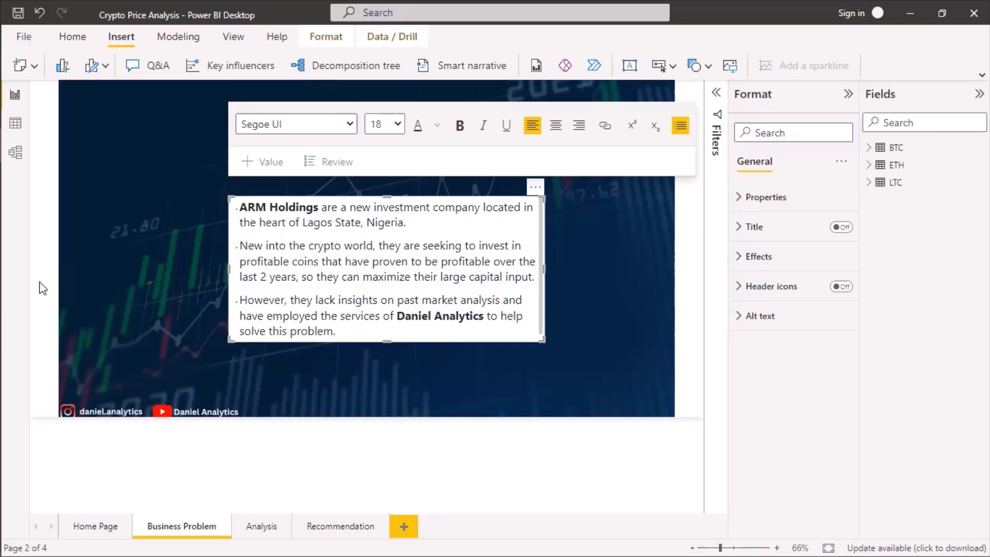
# Set the problem statement text box's background colour to the custom green #00FF8C.
pyautogui.click(740, 258)
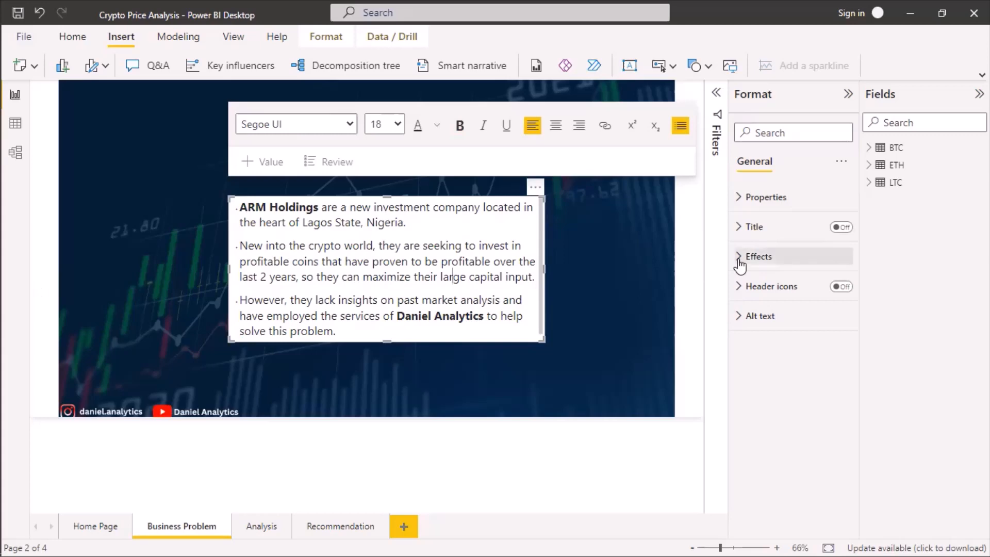
pyautogui.click(768, 322)
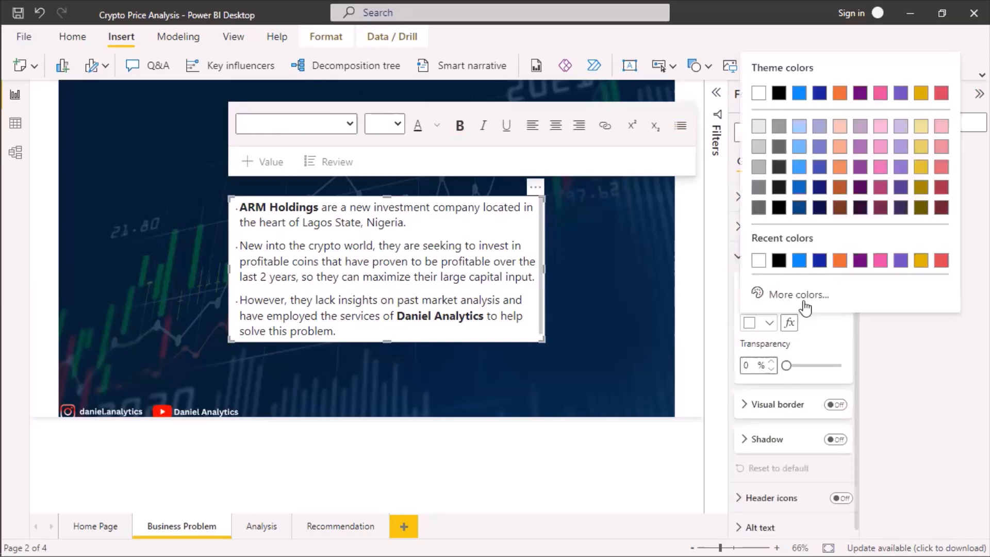
pyautogui.click(780, 297)
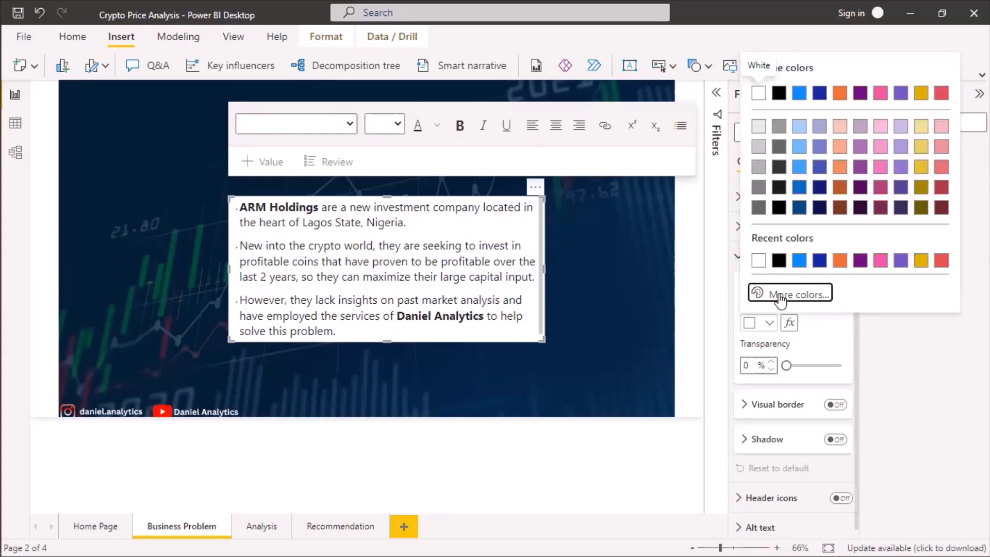
pyautogui.write('#00FF8C')
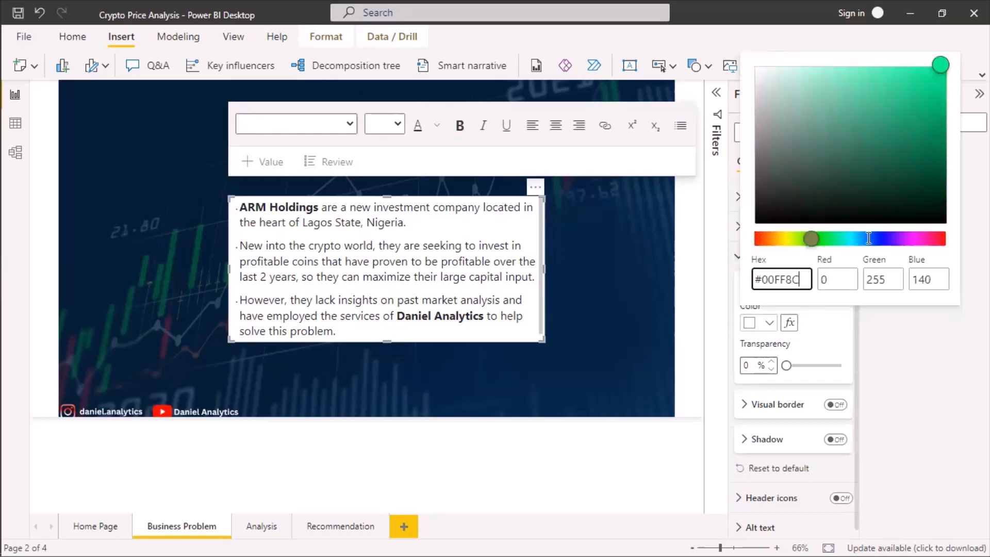
pyautogui.press('Return')
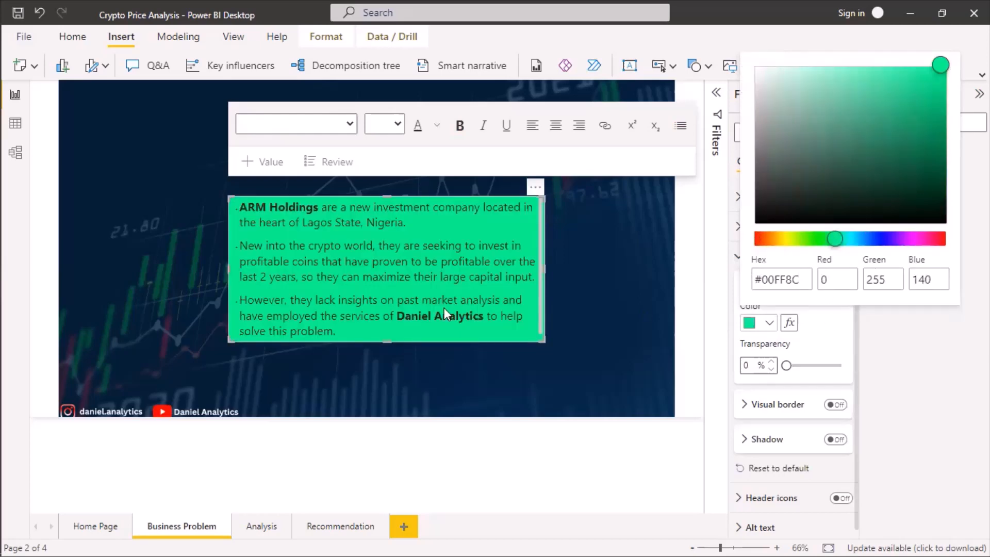
pyautogui.click(197, 238)
pyautogui.click(199, 255)
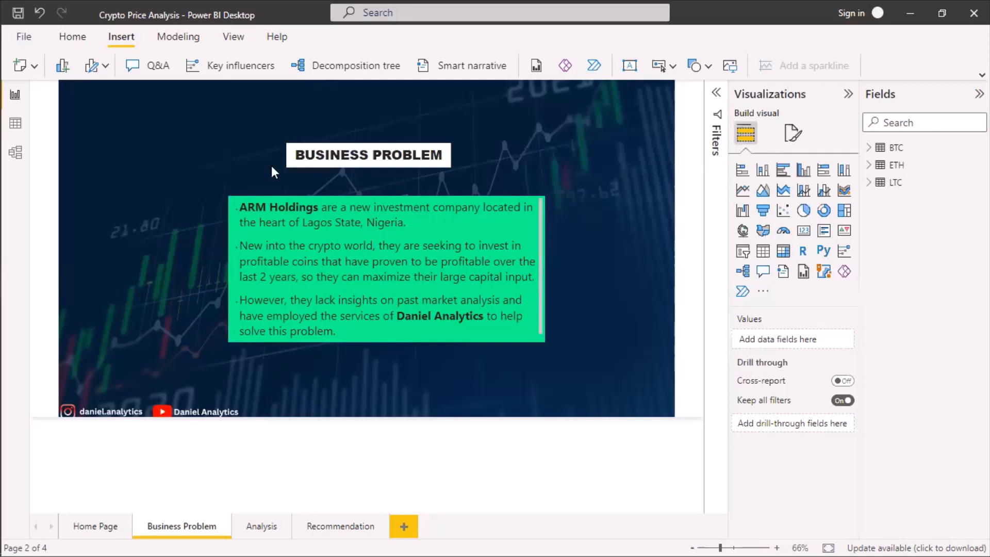
# Set the BUSINESS PROBLEM heading's font size to 28, and enlarge and reposition its text box above the problem statement.
pyautogui.click(324, 150)
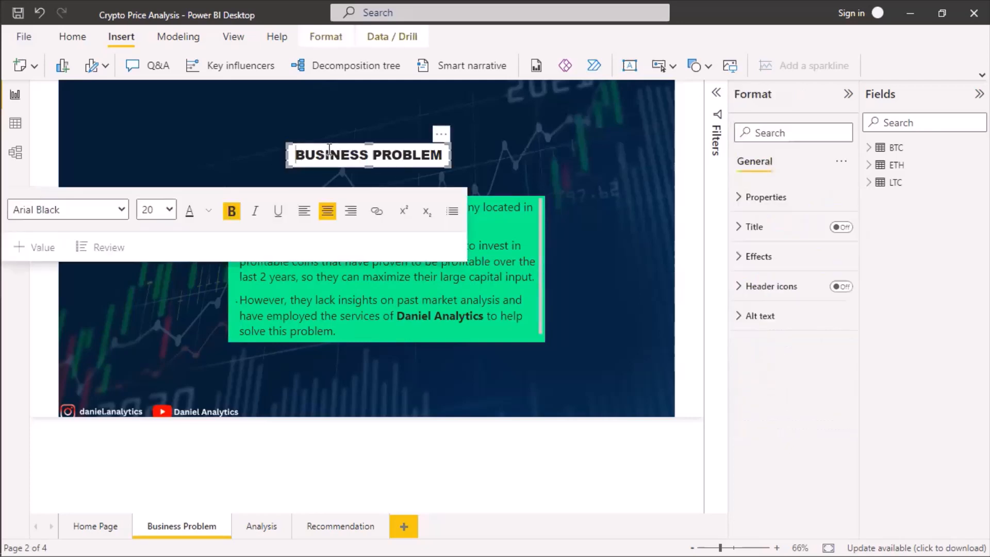
pyautogui.hotkey('ctrl', 'a')
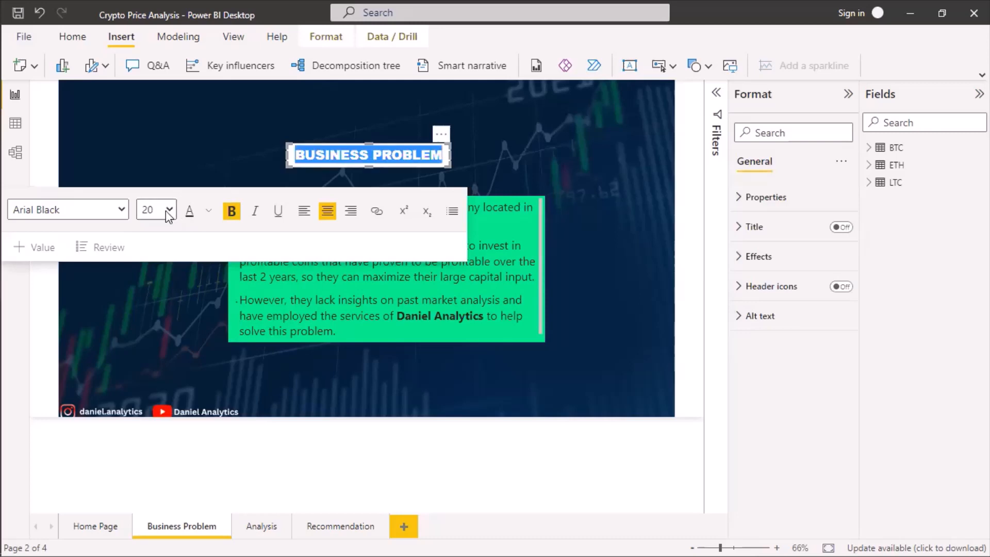
pyautogui.moveTo(500, 153)
pyautogui.mouseDown()
pyautogui.moveTo(532, 147)
pyautogui.moveTo(517, 149)
pyautogui.mouseUp()
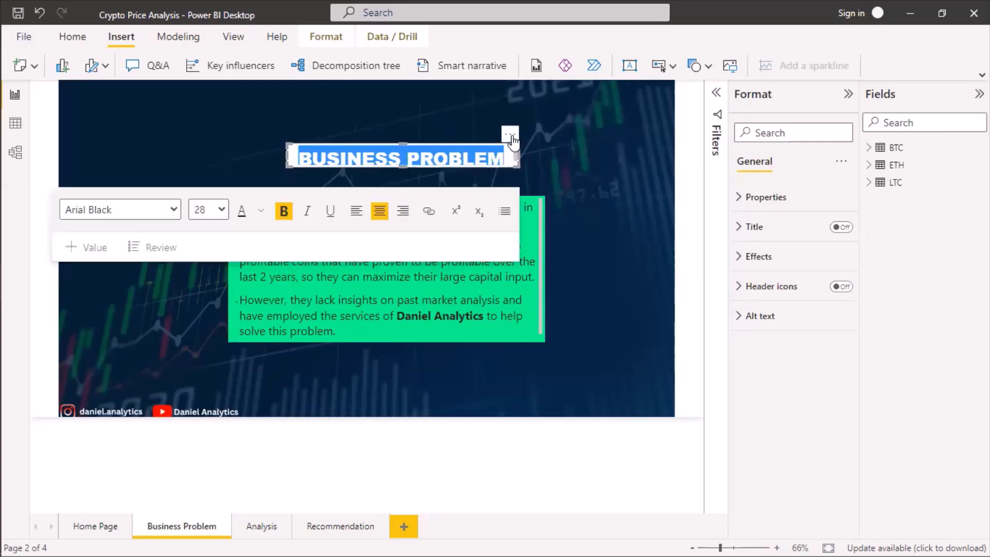
pyautogui.click(494, 141)
pyautogui.moveTo(494, 141); pyautogui.dragTo(482, 140)
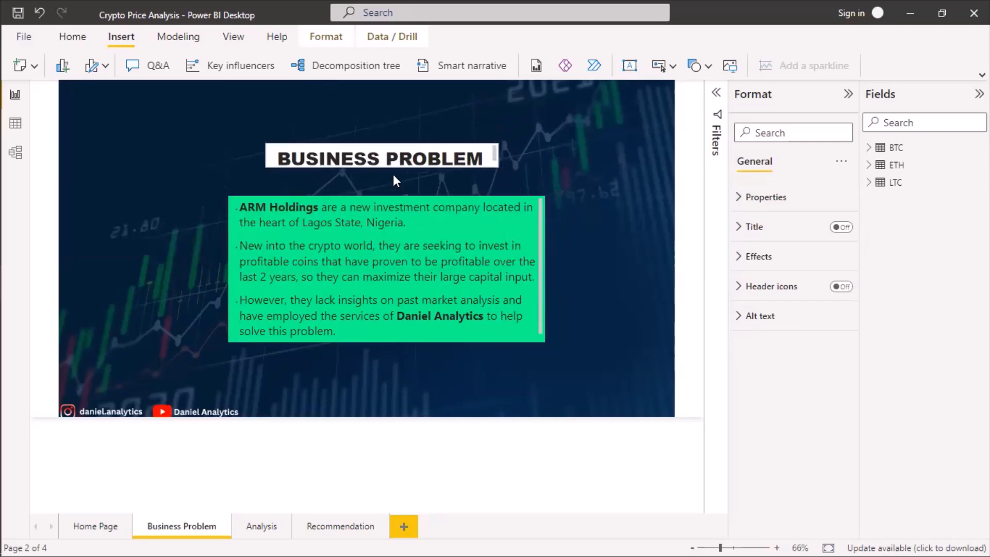
pyautogui.click(381, 166)
pyautogui.moveTo(384, 169); pyautogui.dragTo(390, 172)
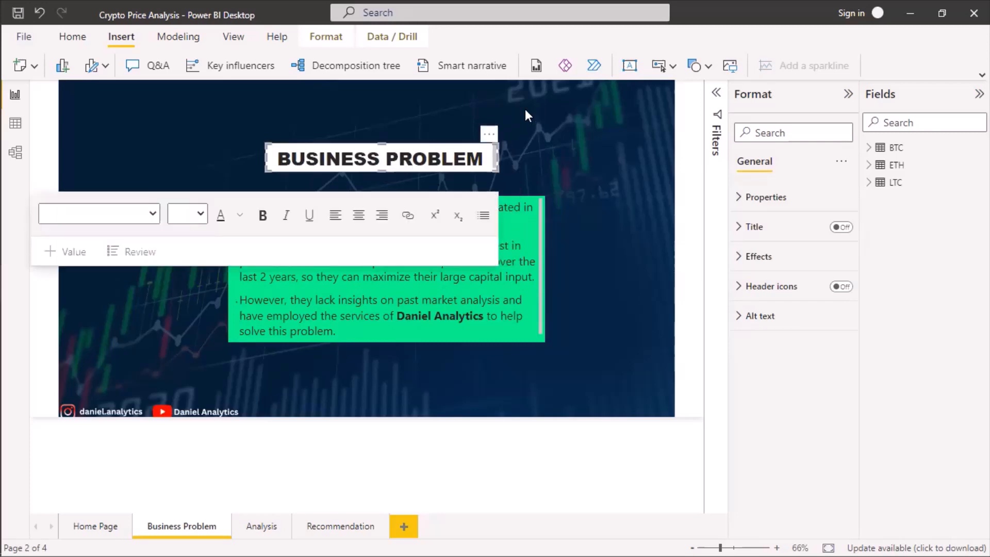
pyautogui.click(661, 240)
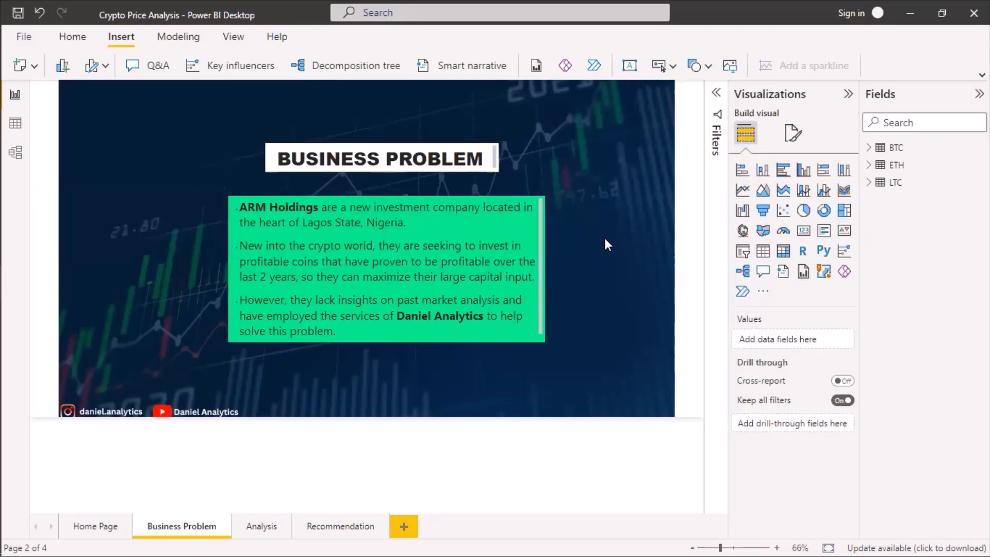
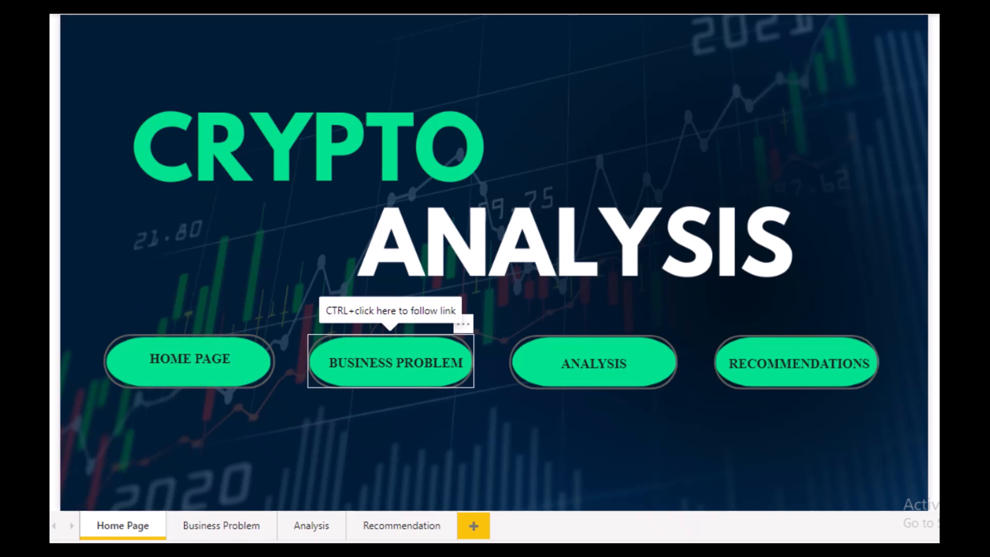
# Follow the report's page links from Home Page through Business Problem to Analysis, and inspect the BTC and ETH closing price and forecast charts.
pyautogui.keyDown('ctrl'); pyautogui.click(391, 361); pyautogui.keyUp('ctrl')
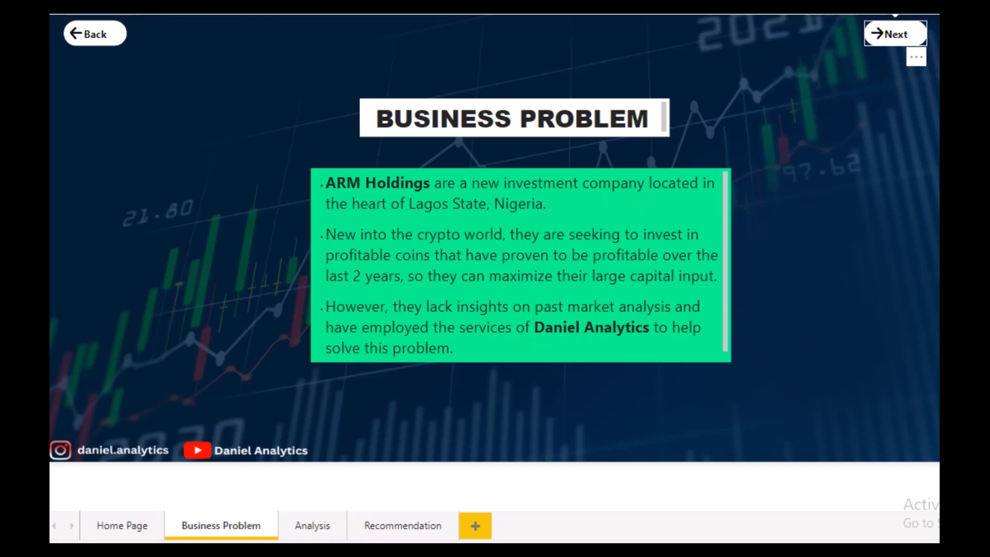
pyautogui.keyDown('ctrl'); pyautogui.click(895, 34); pyautogui.keyUp('ctrl')
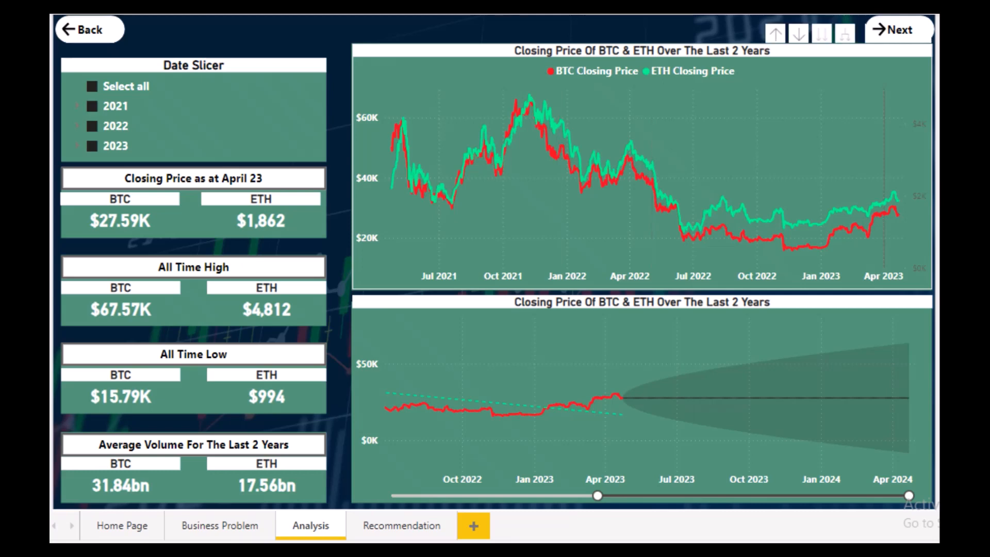
pyautogui.moveTo(849, 193)
pyautogui.moveTo(785, 246)
pyautogui.moveTo(530, 95)
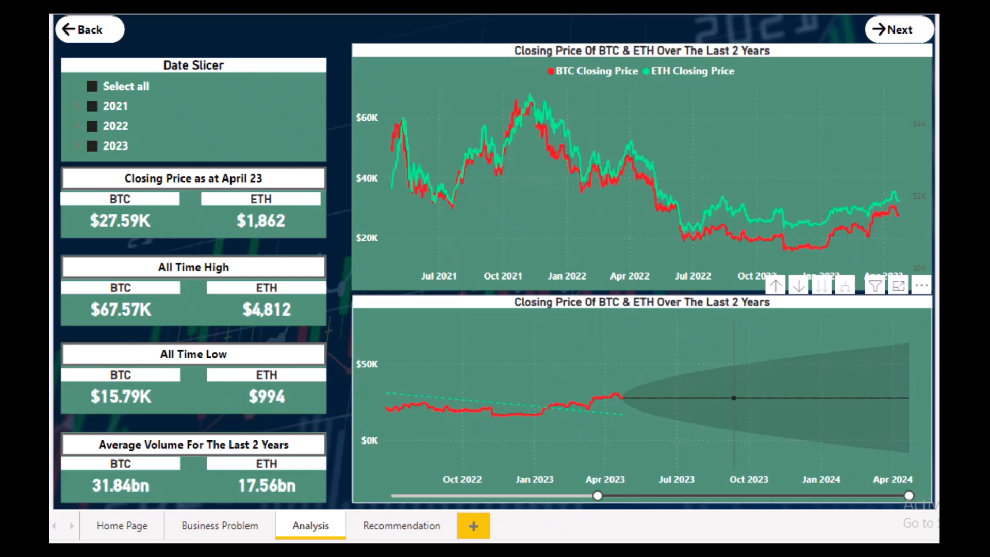
pyautogui.moveTo(693, 397)
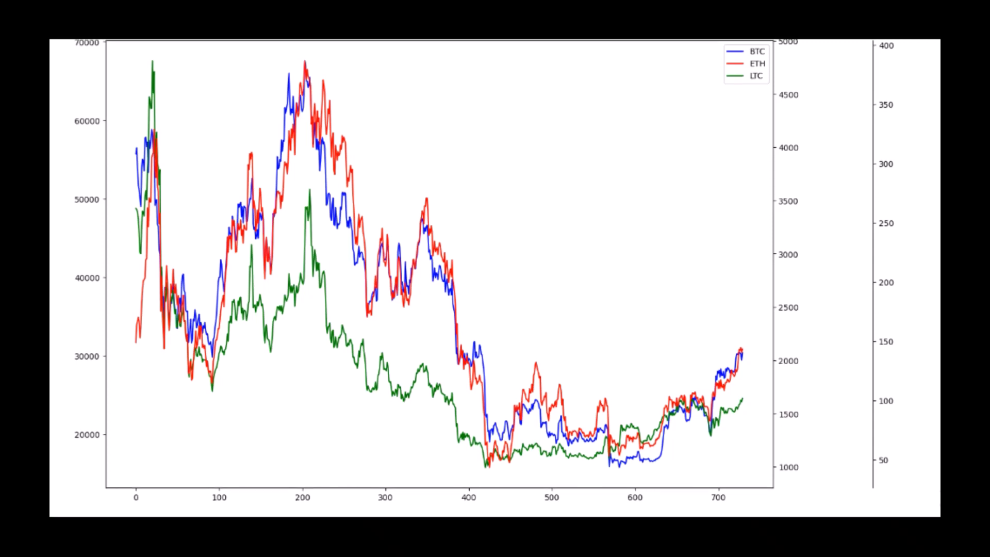
# In the Colab notebook, review the closing price plot and the correlation heatmap and matrix for BTC, ETH and LTC.
pyautogui.scroll(-7, 495, 279)
pyautogui.scroll(-7, 495, 278)
pyautogui.scroll(4, 495, 279)
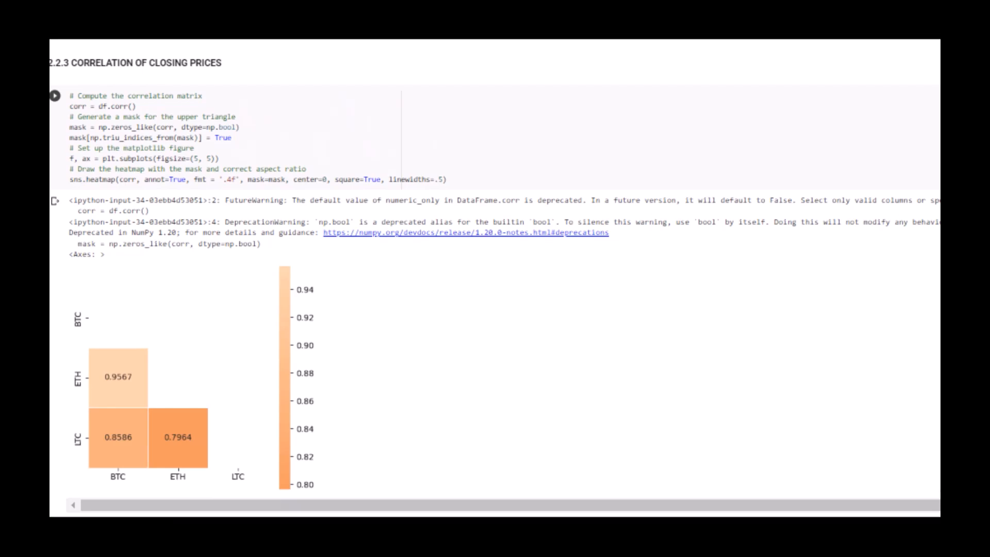
pyautogui.scroll(-5, 495, 279)
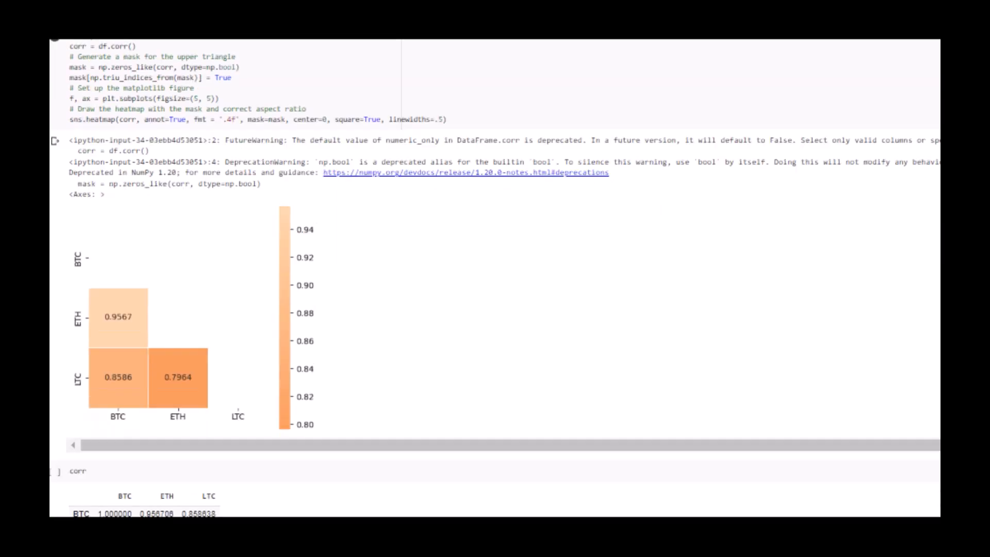
pyautogui.scroll(2, 495, 279)
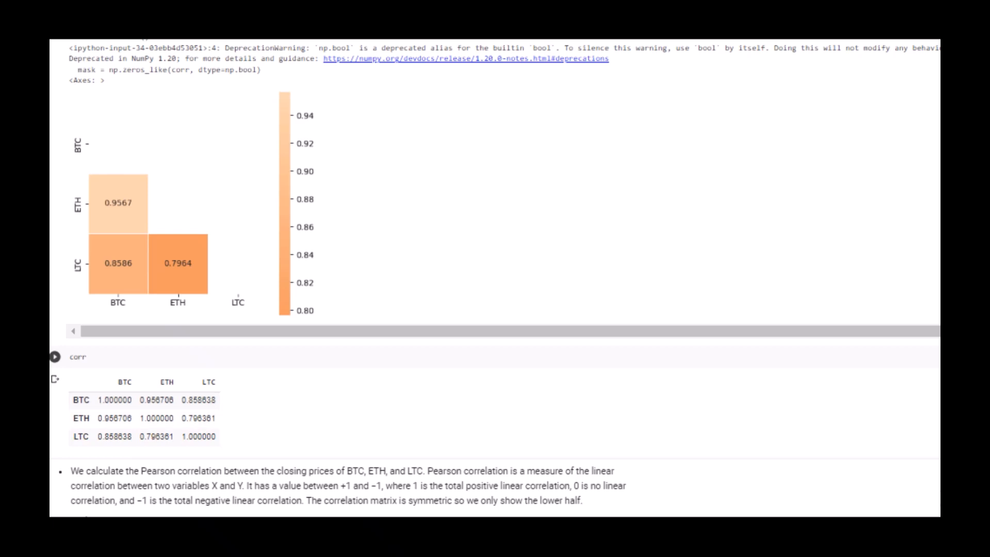
pyautogui.scroll(15, 495, 278)
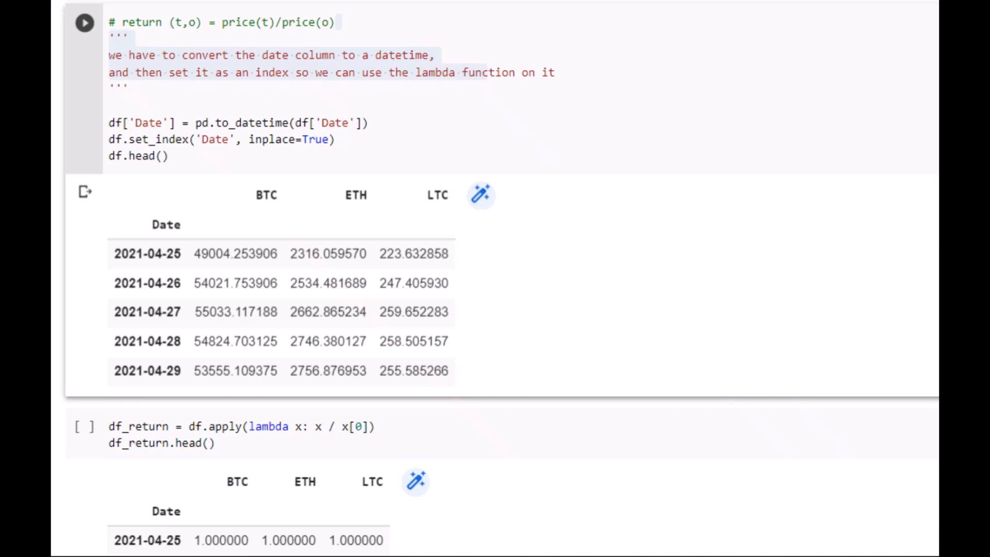
# Highlight the return formula comment and the "2.7 months" period in the Buy and Hold Strategy section while reading its explanation.
pyautogui.moveTo(336, 21); pyautogui.dragTo(109, 20)
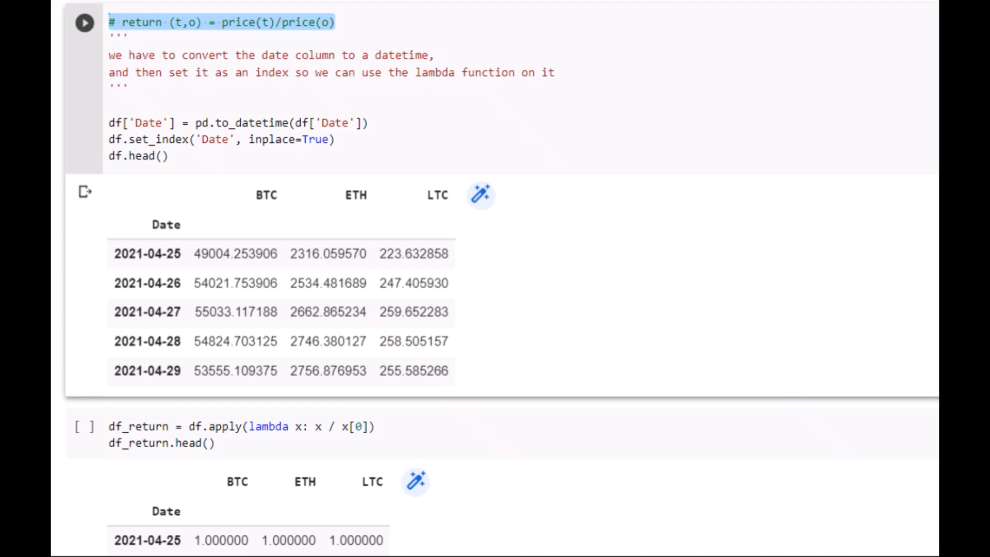
pyautogui.scroll(5, 109, 21)
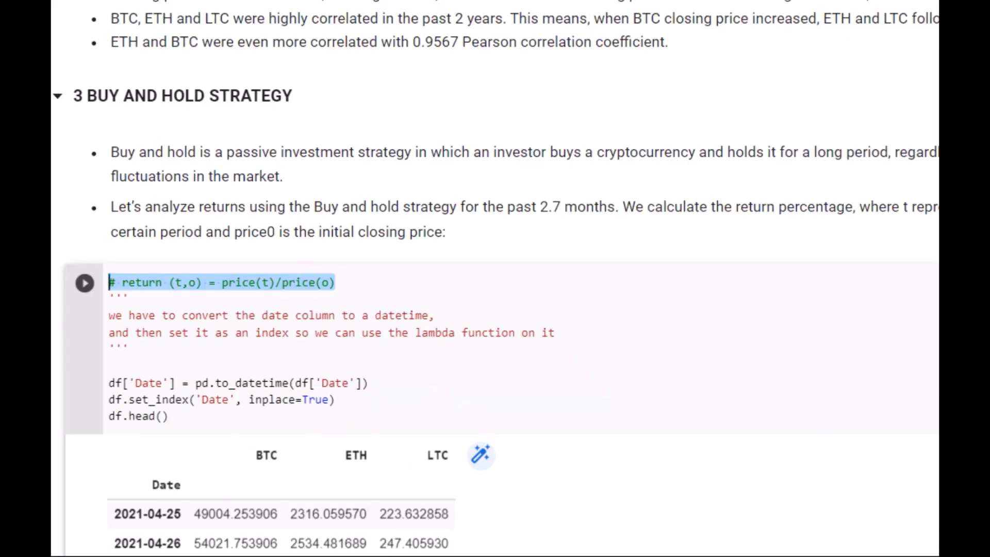
pyautogui.scroll(-2, 495, 278)
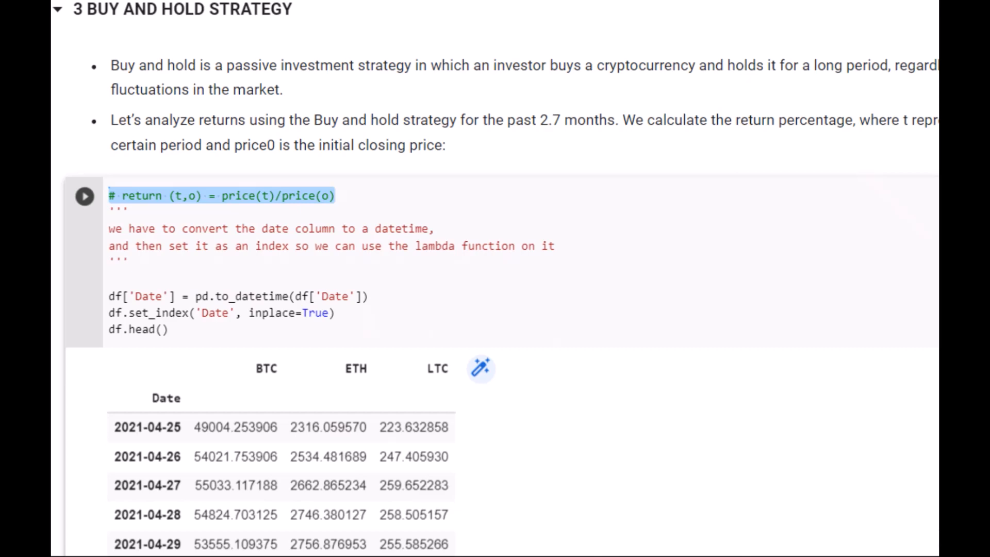
pyautogui.moveTo(537, 119); pyautogui.dragTo(608, 120)
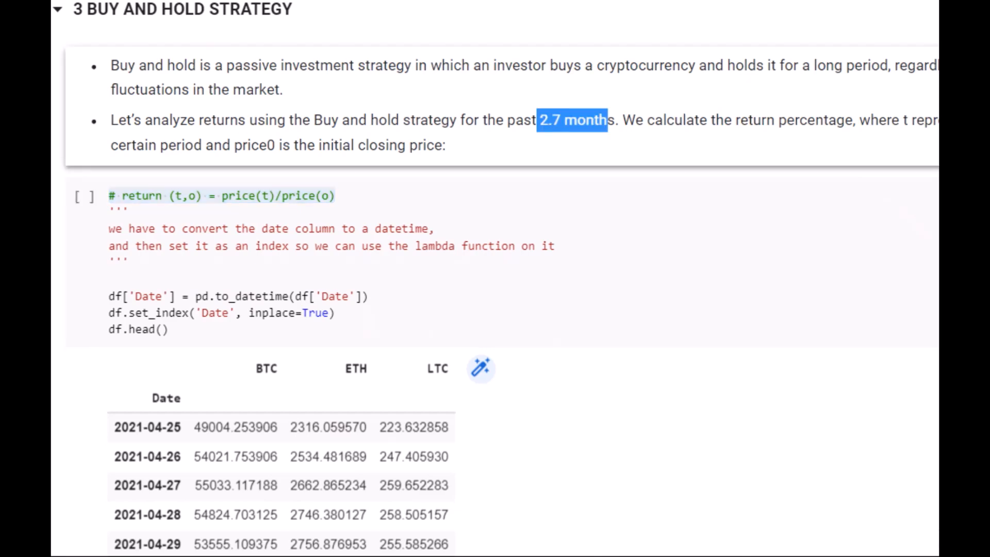
pyautogui.click(608, 120)
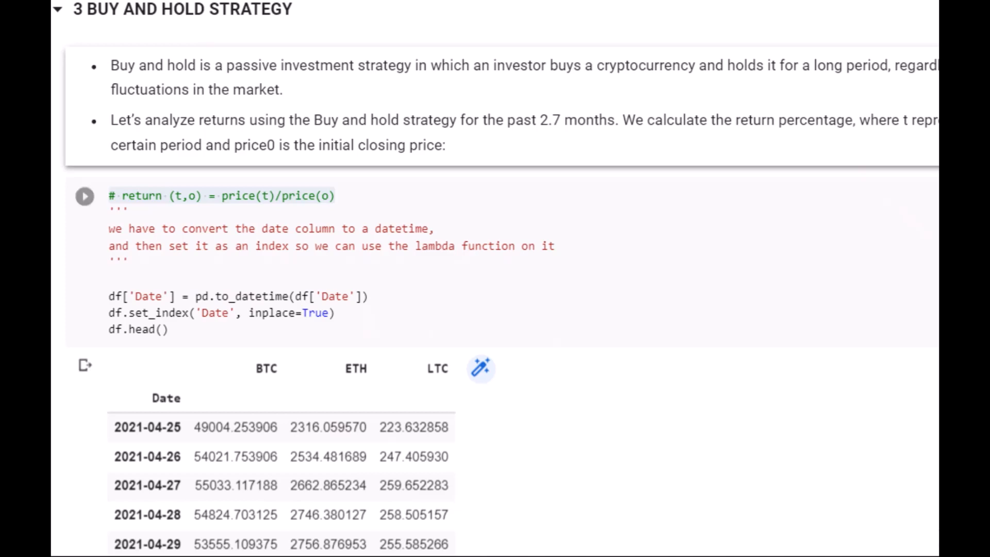
pyautogui.moveTo(339, 196); pyautogui.dragTo(109, 195)
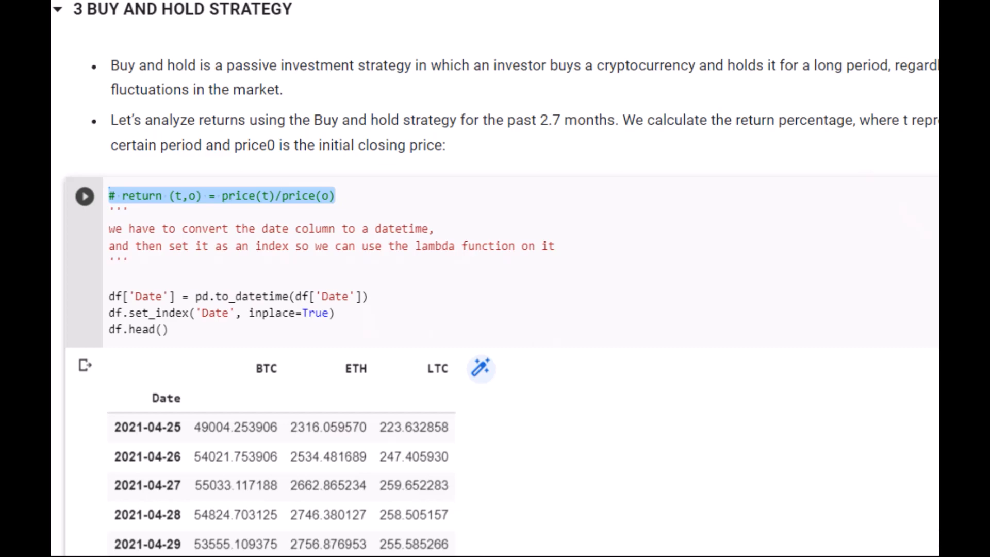
# Highlight the three code lines that convert Date to datetime and set it as the index, and check their output table.
pyautogui.click(169, 329)
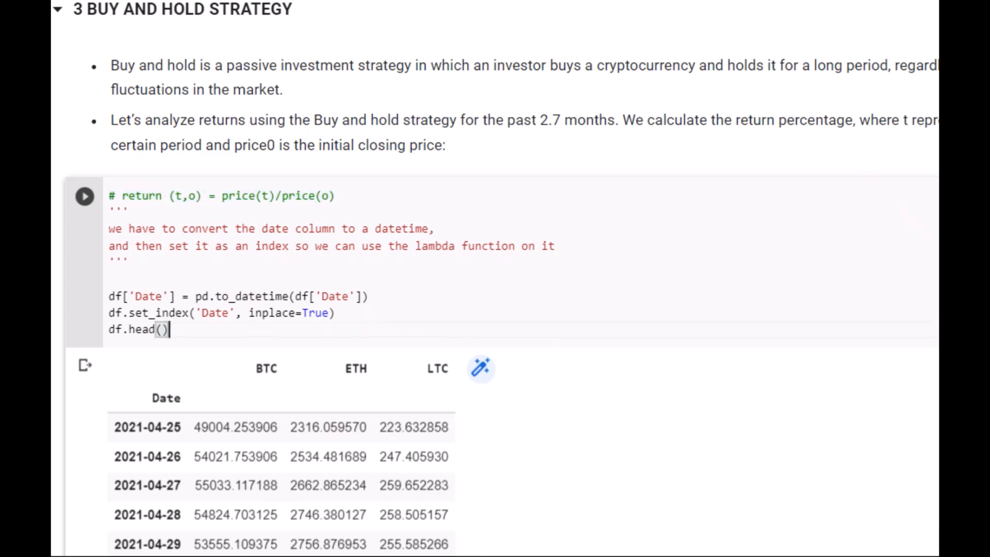
pyautogui.moveTo(169, 329); pyautogui.dragTo(109, 296)
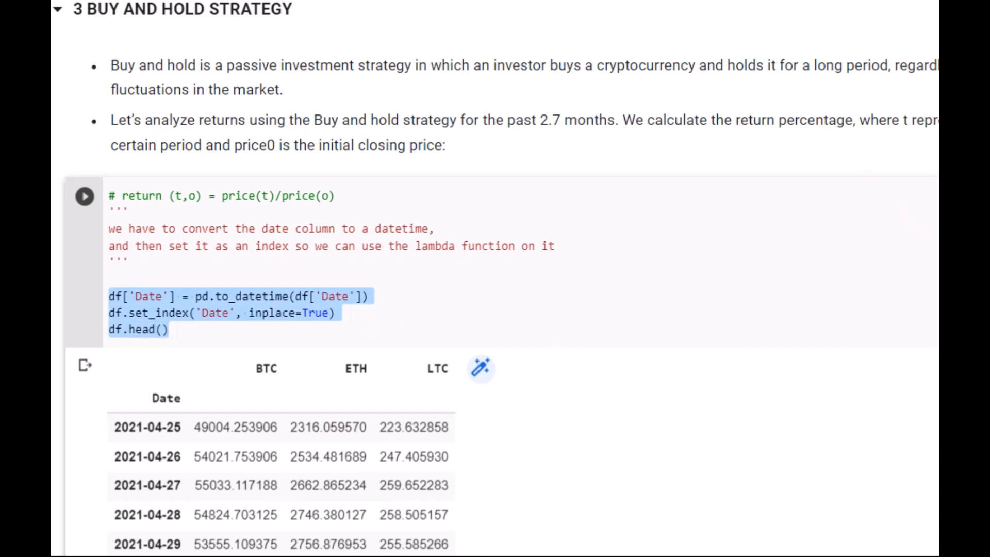
pyautogui.scroll(-1, 495, 278)
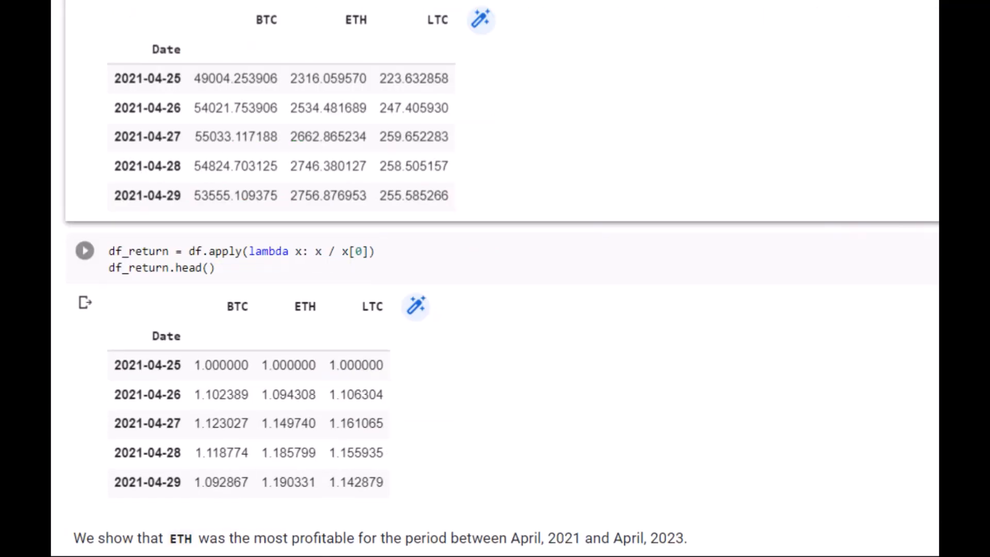
pyautogui.scroll(2, 495, 279)
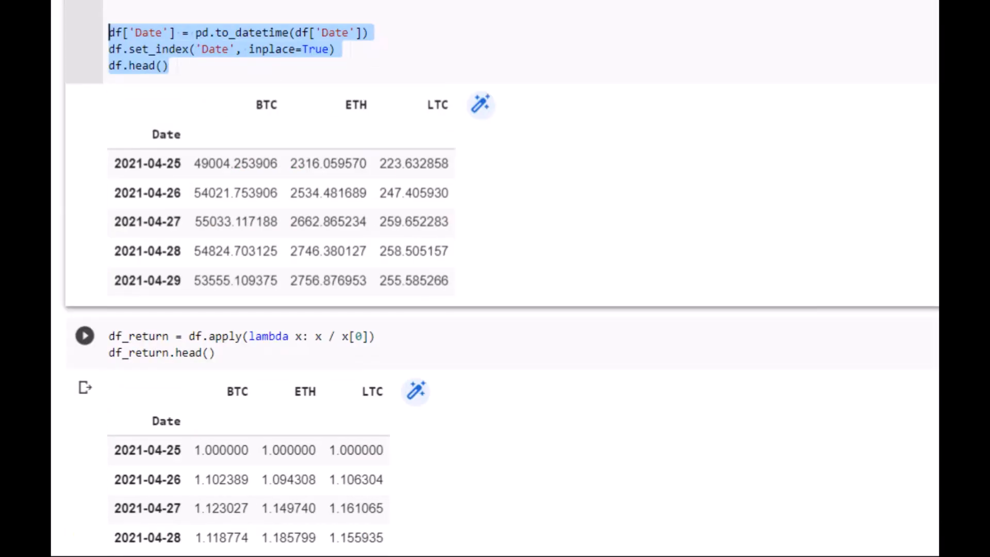
# Examine the df_return table and the buy-and-hold returns plot for BTC, ETH and LTC down to its date axis.
pyautogui.scroll(-5, 495, 278)
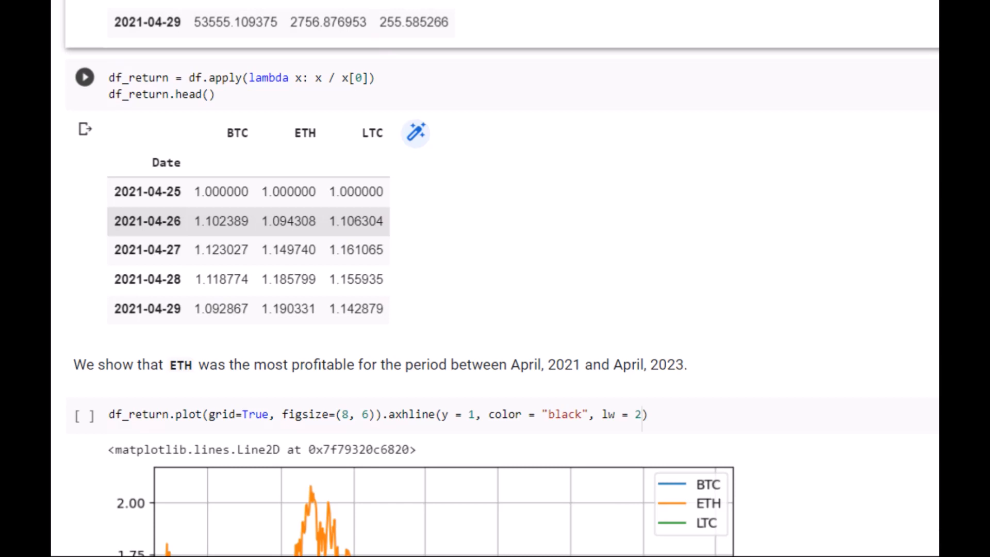
pyautogui.scroll(-1, 495, 279)
pyautogui.scroll(-4, 495, 278)
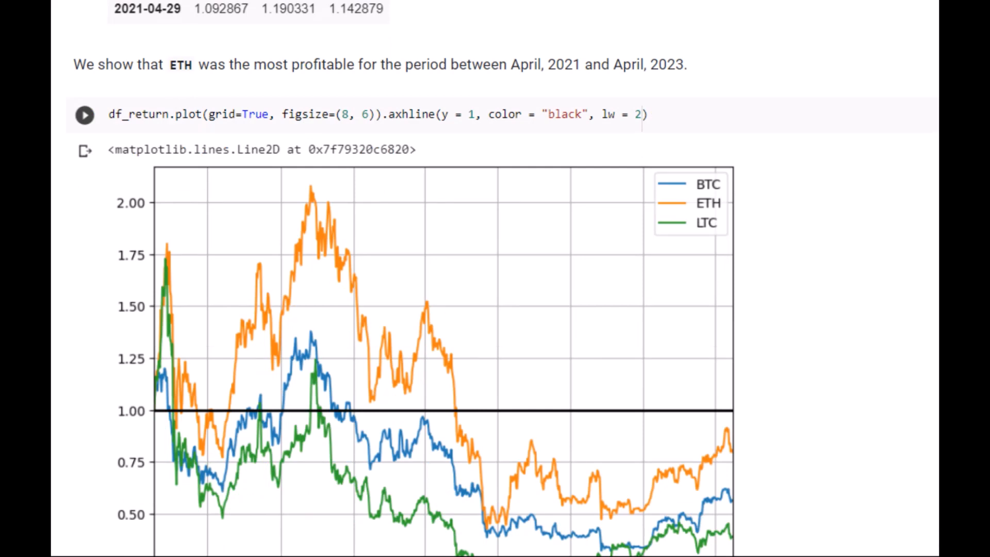
pyautogui.scroll(-1, 495, 278)
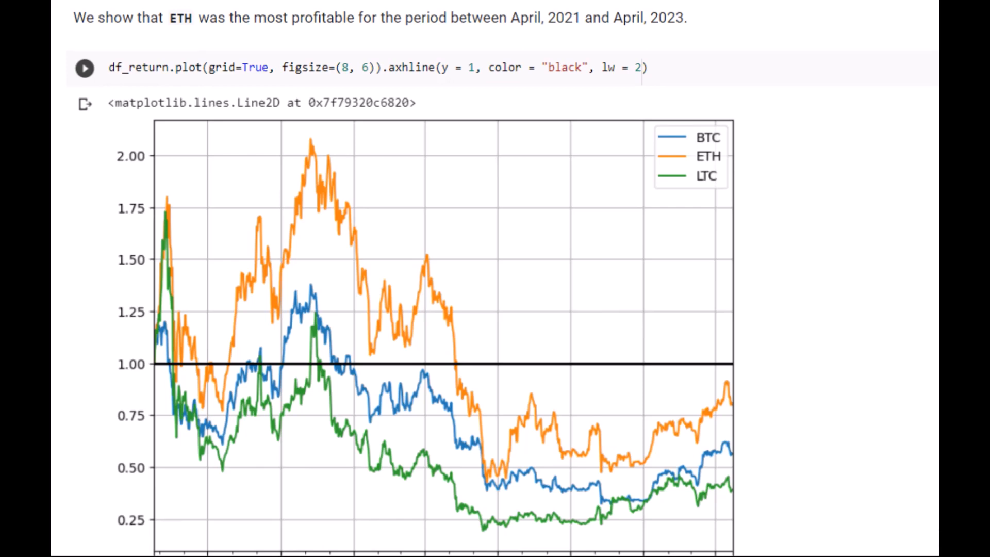
pyautogui.scroll(-1, 495, 279)
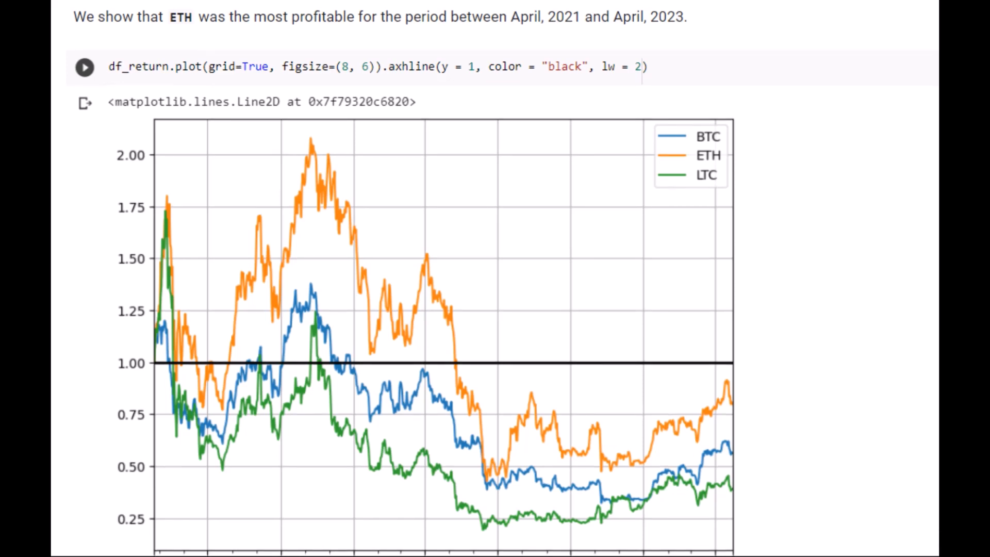
pyautogui.scroll(-2, 495, 278)
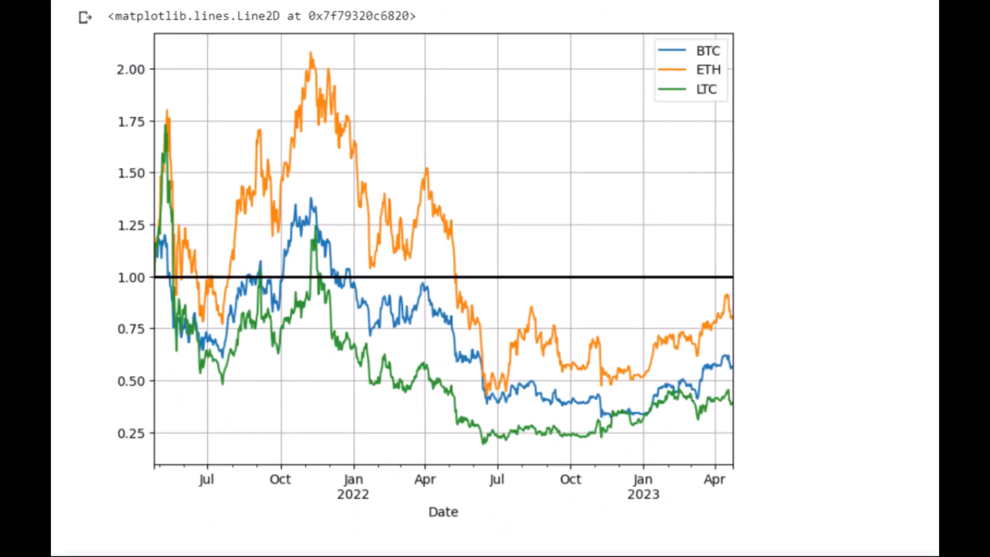